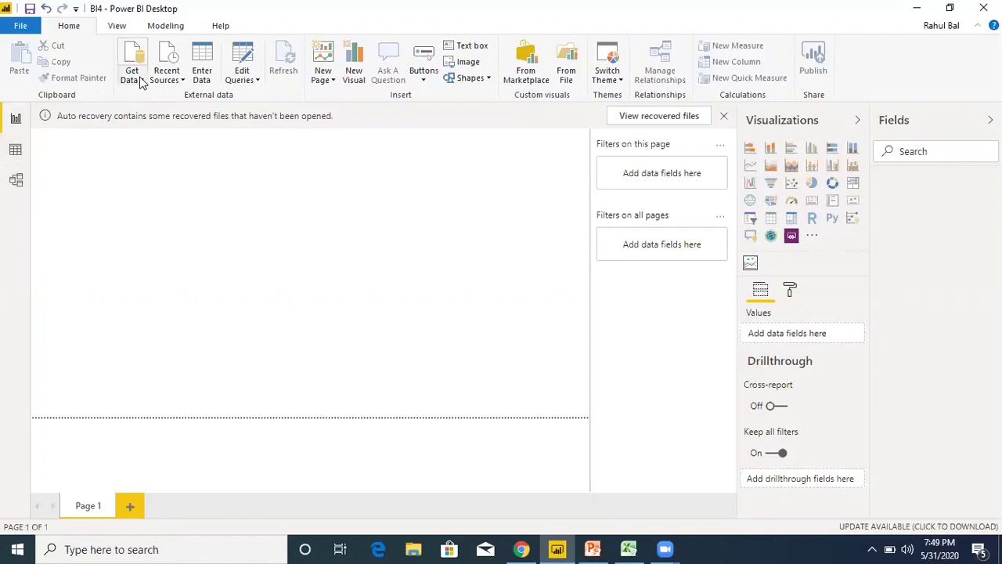
# - Switch to the Sample - Superstore workbook in Excel and review its Returns, People and Orders sheets
pyautogui.click(139, 81)
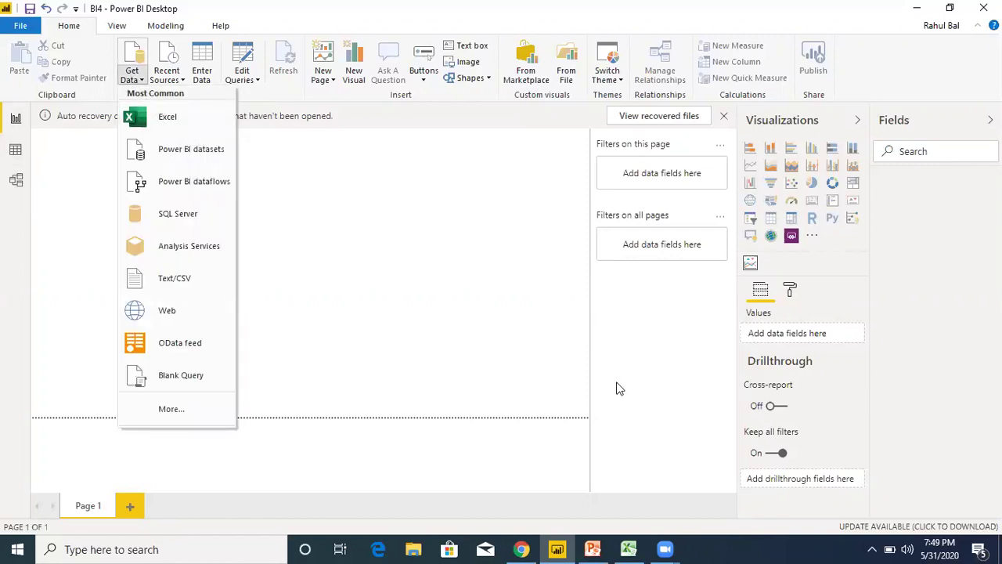
pyautogui.click(631, 546)
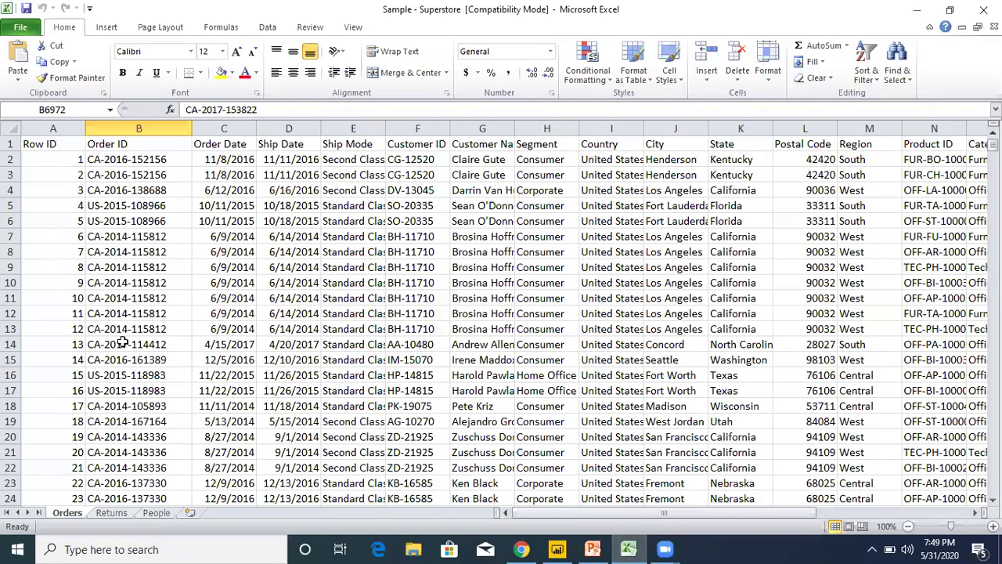
pyautogui.click(111, 514)
pyautogui.click(153, 513)
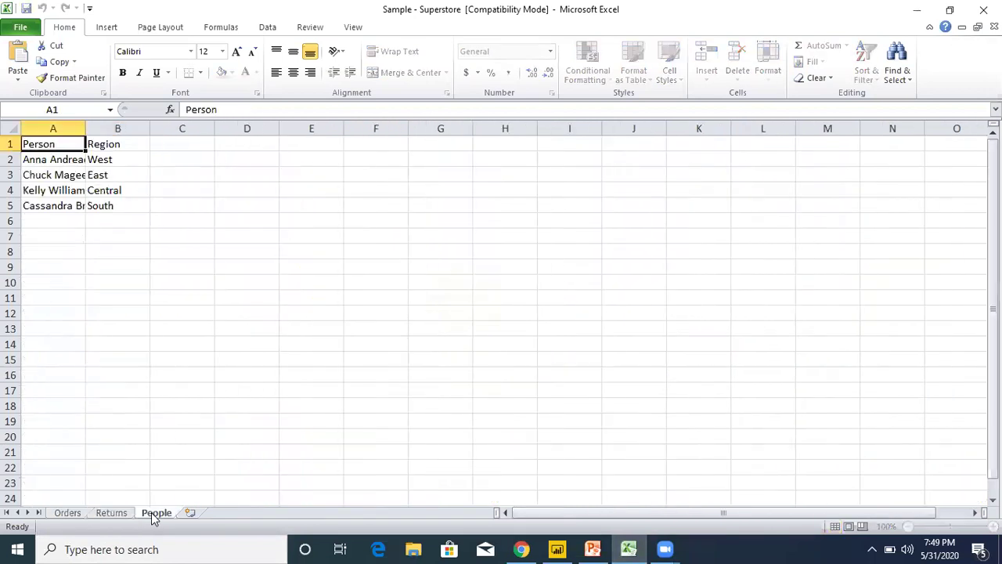
pyautogui.click(78, 514)
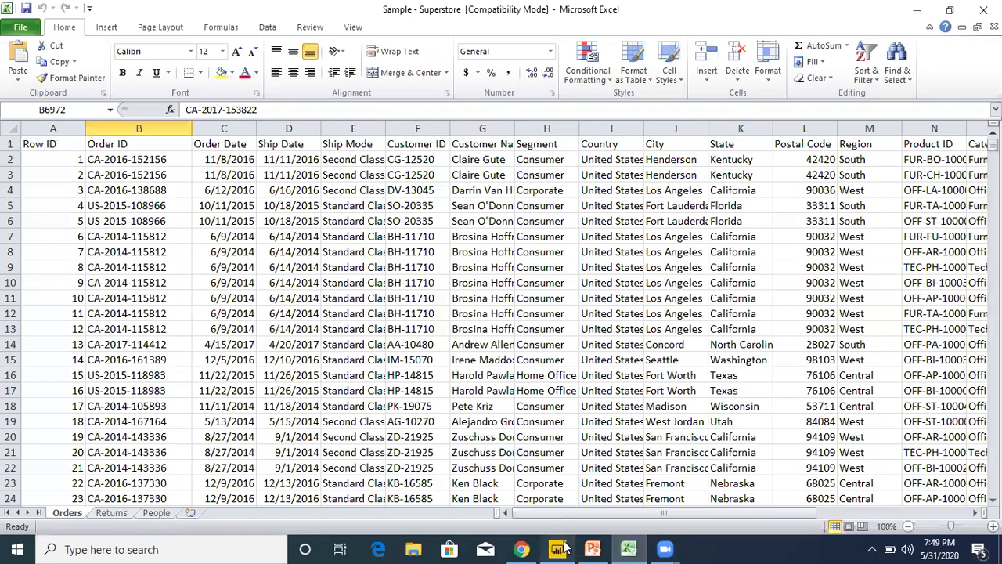
# - Switch to Power BI Desktop and connect to the Excel workbook Sample - Superstore from the Desktop folder
pyautogui.moveTo(565, 548)
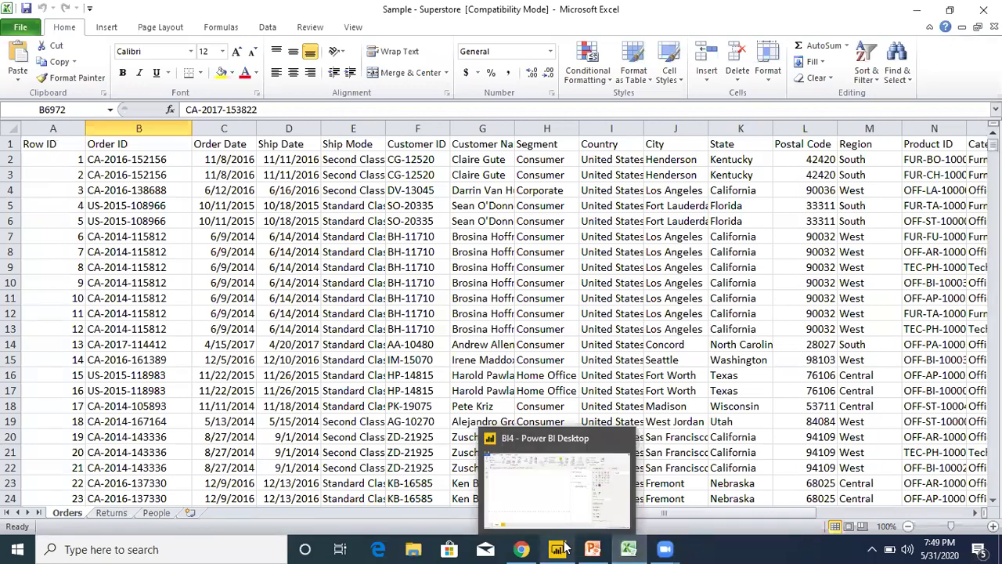
pyautogui.click(565, 548)
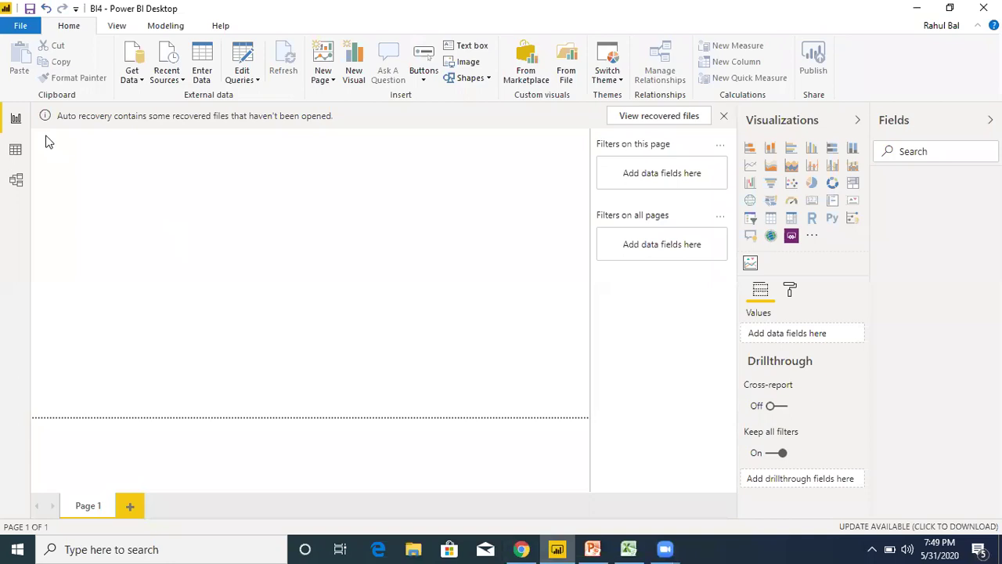
pyautogui.click(136, 83)
pyautogui.click(161, 119)
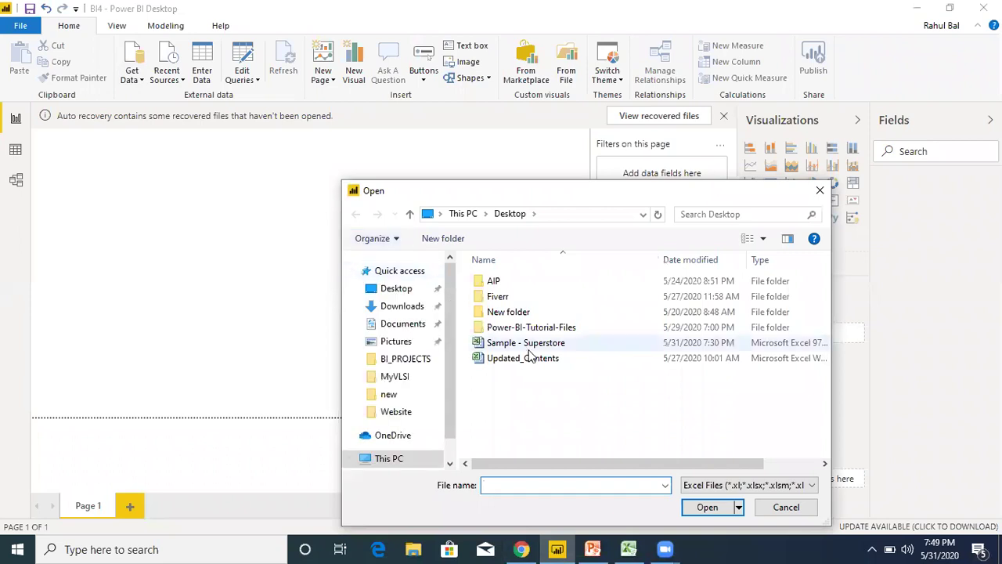
pyautogui.click(532, 348)
pyautogui.click(707, 507)
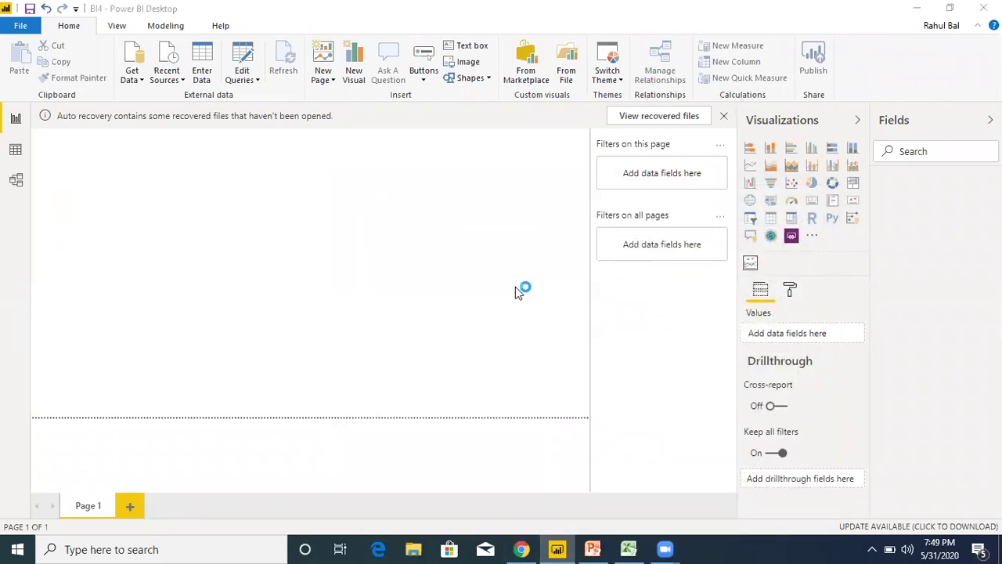
# - Switch to Excel and review the Returns and People sheets and the Orders sheet down to its last row
pyautogui.click(631, 548)
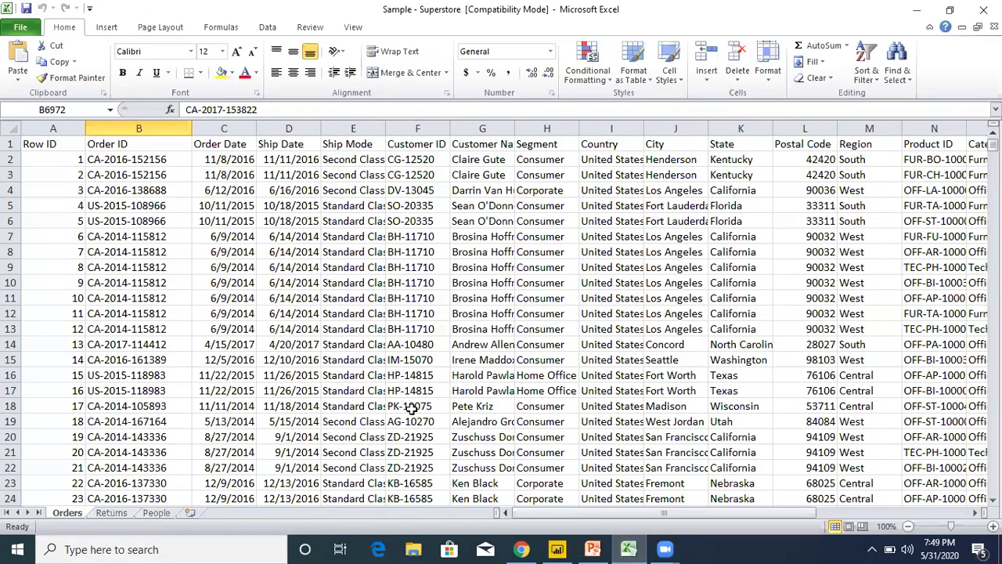
pyautogui.click(119, 517)
pyautogui.click(154, 514)
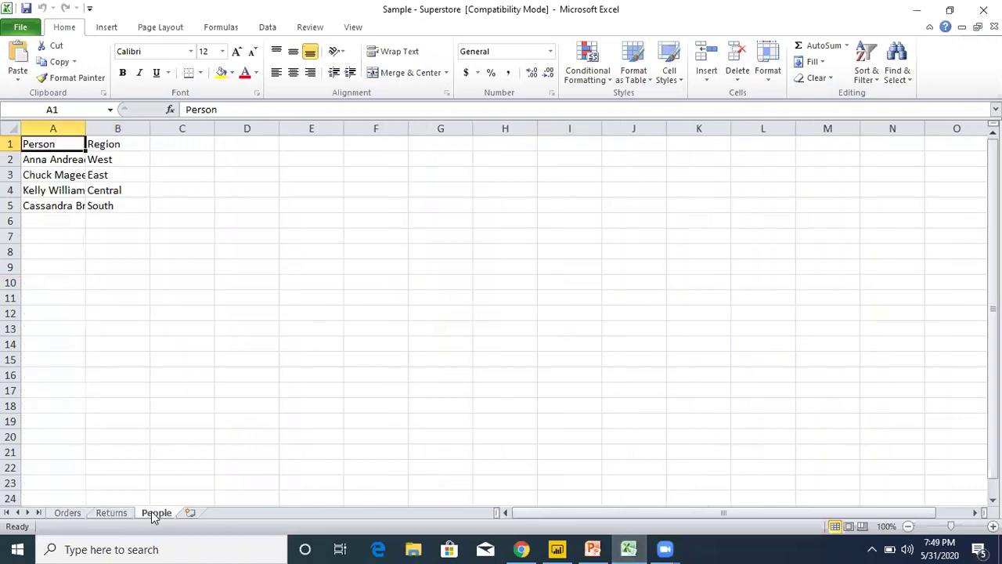
pyautogui.click(66, 514)
pyautogui.moveTo(993, 145)
pyautogui.mouseDown()
pyautogui.moveTo(993, 198)
pyautogui.moveTo(993, 146)
pyautogui.moveTo(992, 156)
pyautogui.mouseUp()
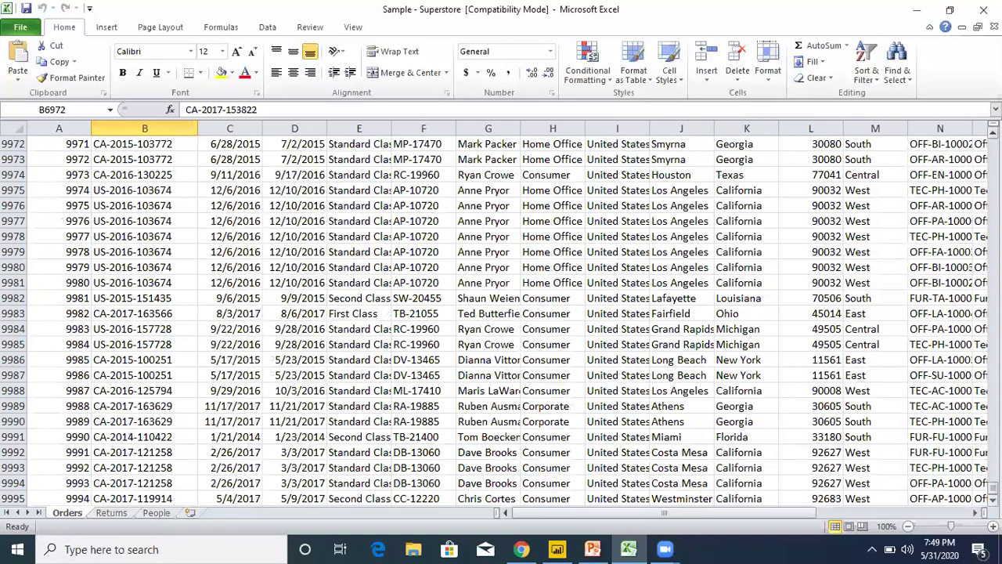
pyautogui.moveTo(993, 493); pyautogui.dragTo(993, 149)
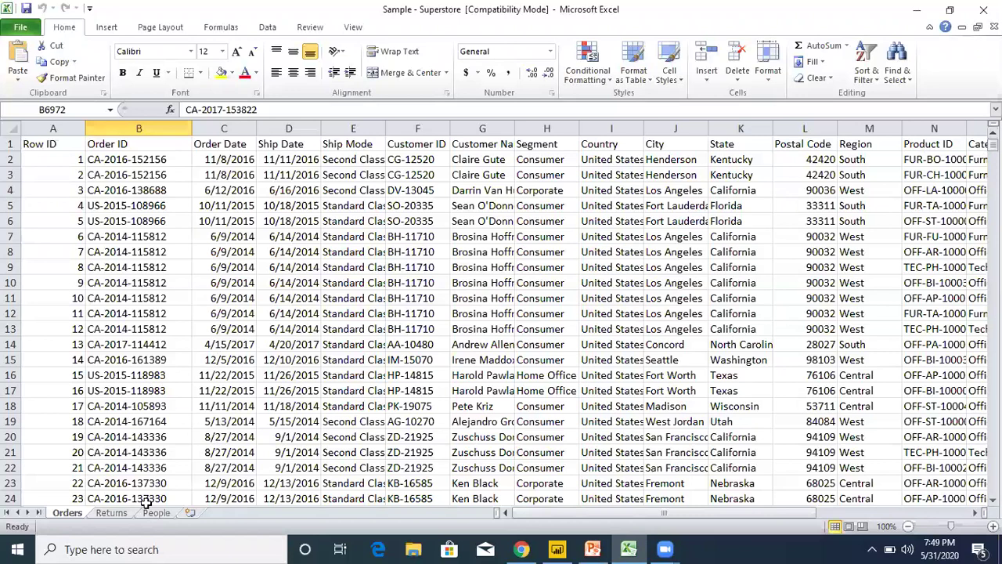
# - Compare the tables listed in Power BI's Navigator with the Orders, Returns and People sheets in Excel
pyautogui.click(556, 548)
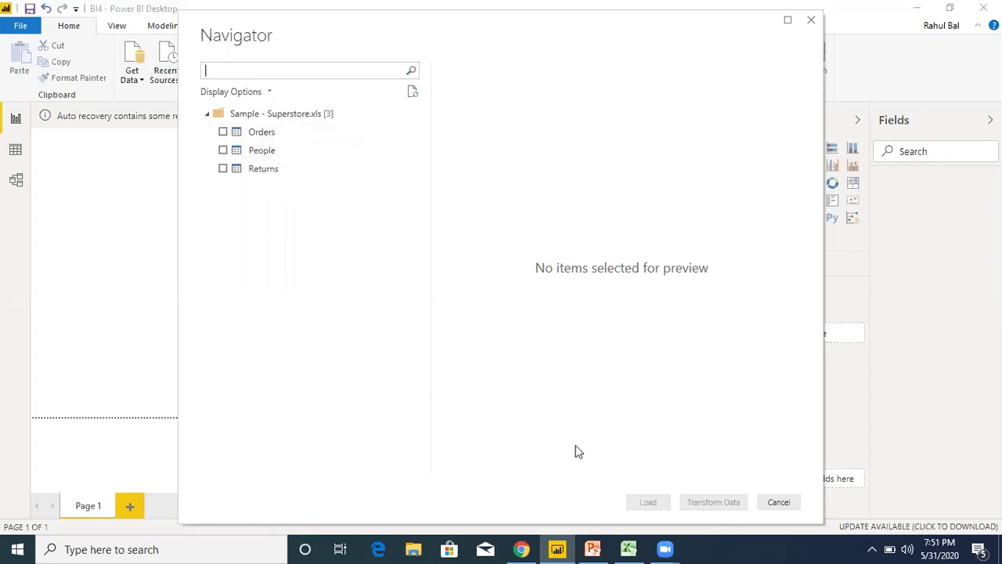
pyautogui.click(627, 549)
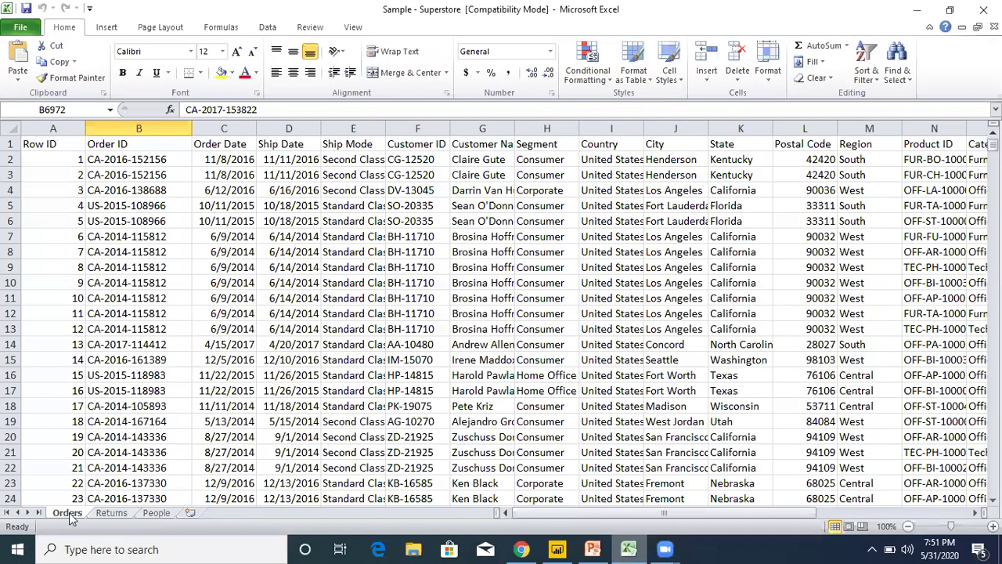
pyautogui.click(111, 513)
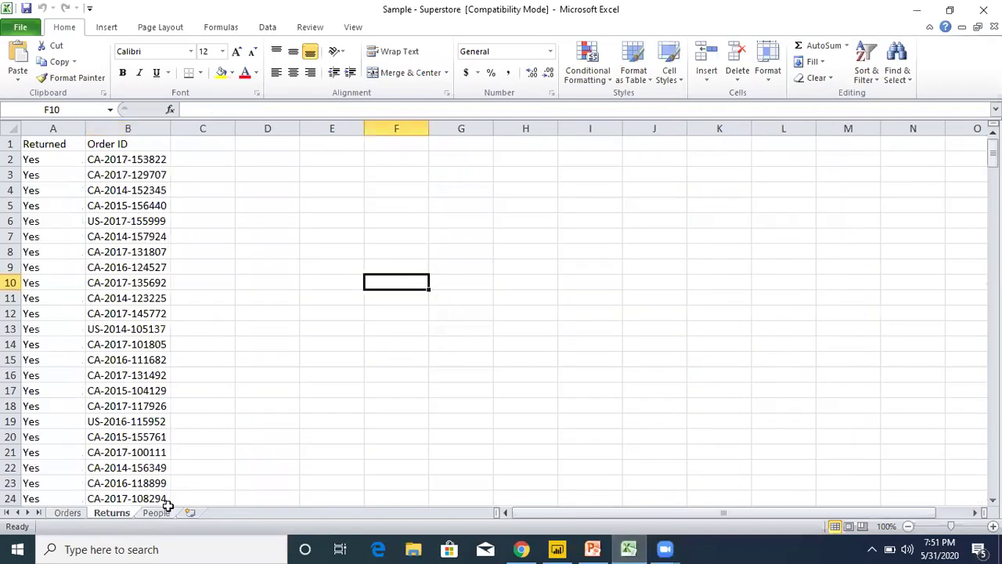
pyautogui.click(156, 513)
# - Switch to Power BI Desktop and load the Orders, People and Returns tables from Sample - Superstore.xls
pyautogui.click(558, 548)
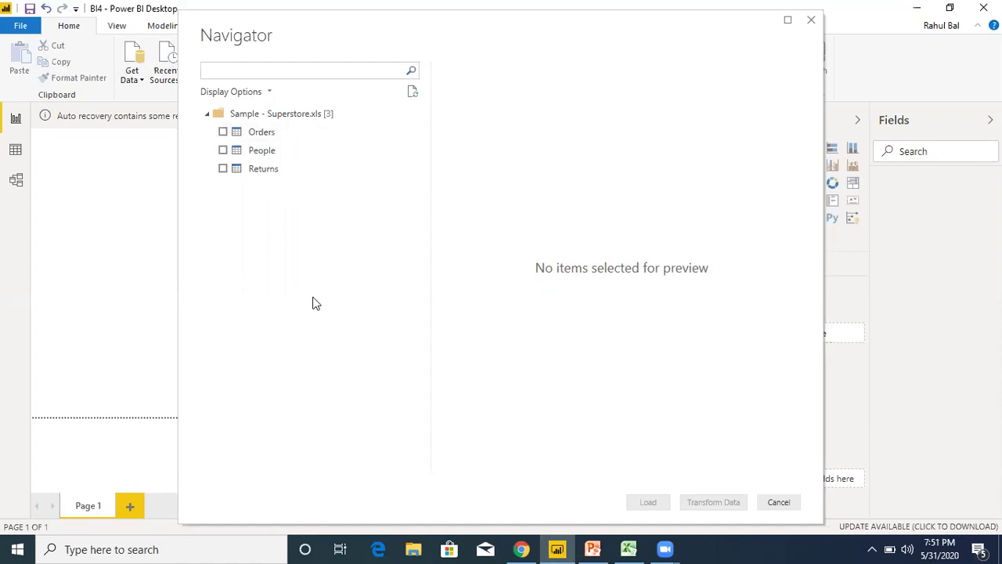
pyautogui.click(224, 133)
pyautogui.click(223, 151)
pyautogui.click(222, 168)
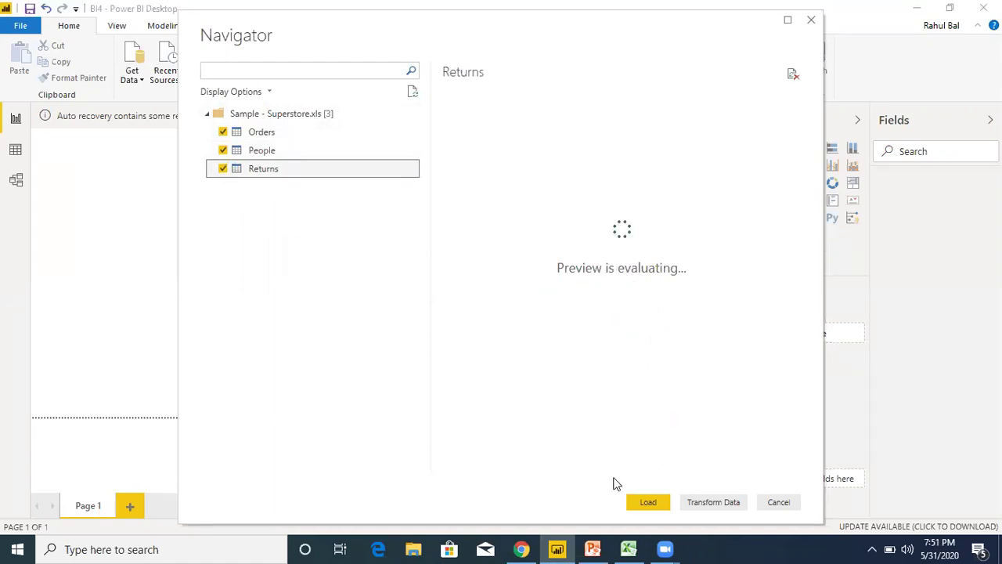
pyautogui.click(643, 502)
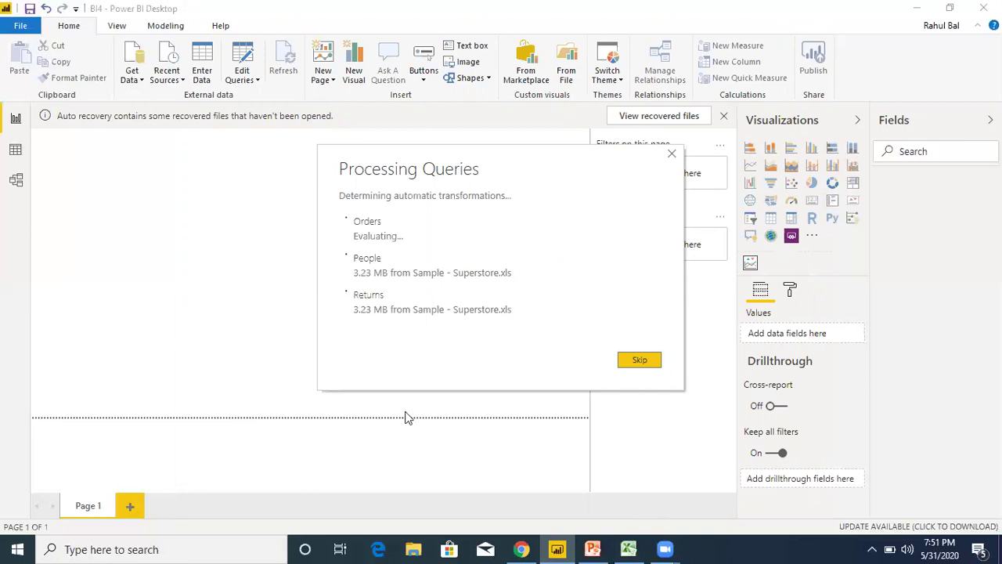
# - Switch to Excel and widen the Person and Region columns on the People sheet
pyautogui.click(628, 549)
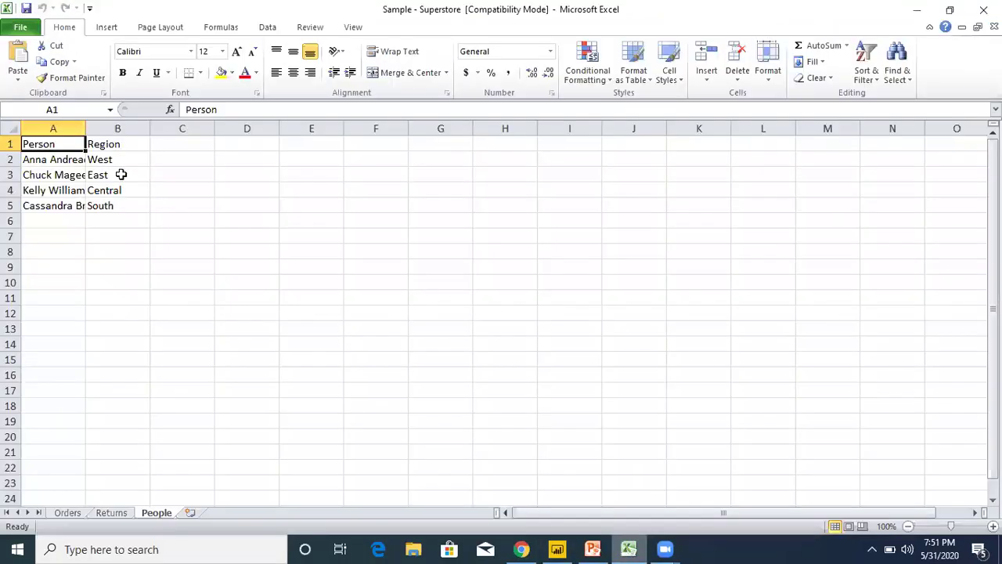
pyautogui.moveTo(87, 128); pyautogui.dragTo(98, 129)
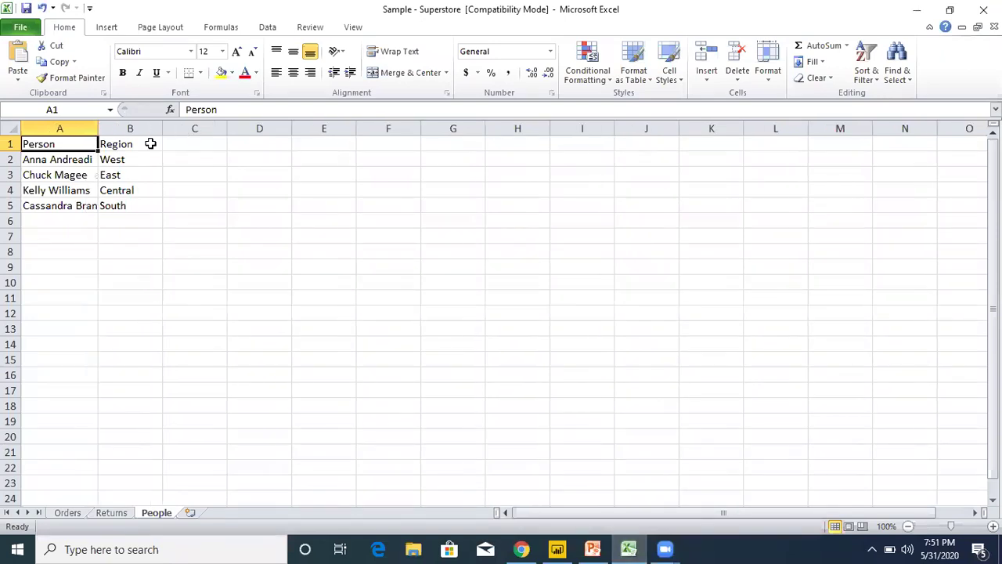
pyautogui.moveTo(162, 129); pyautogui.dragTo(185, 129)
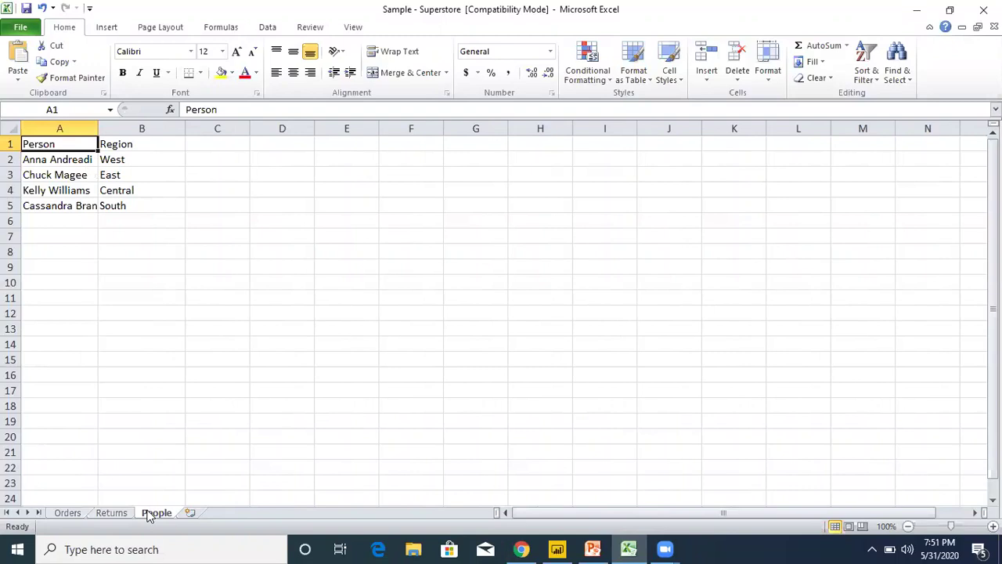
# - Compare the Order ID column on the Returns sheet with the one on the Orders sheet
pyautogui.click(77, 515)
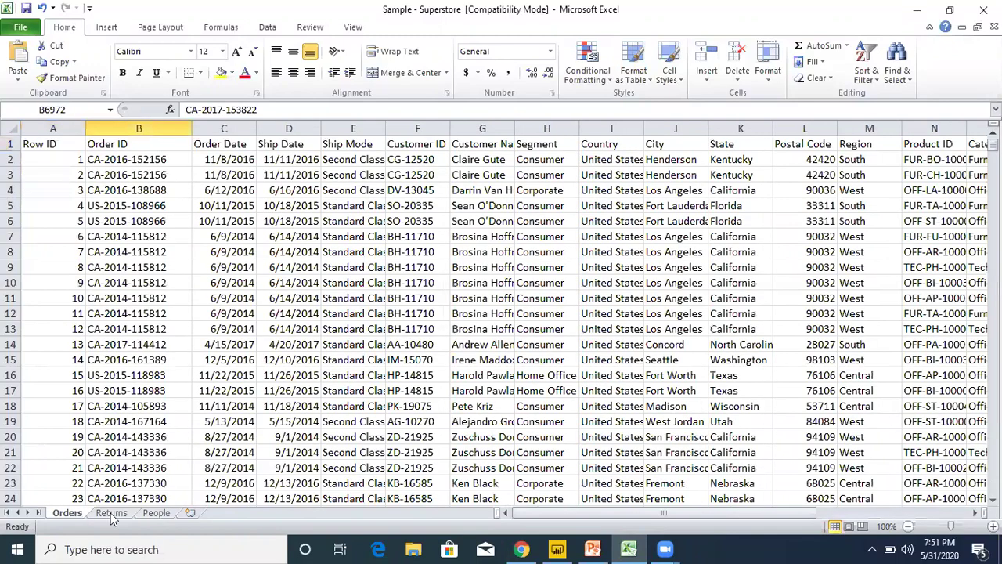
pyautogui.click(113, 514)
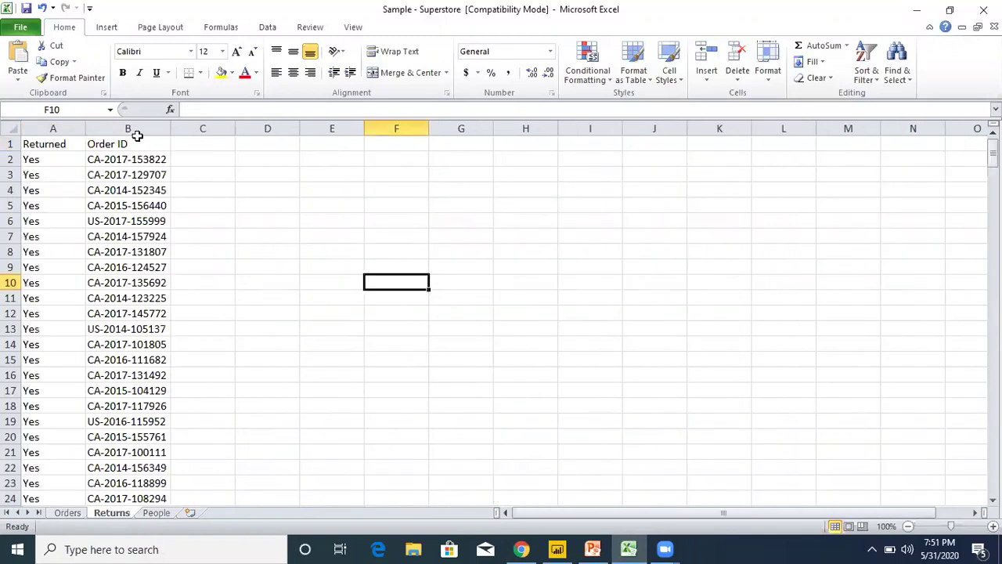
pyautogui.click(138, 128)
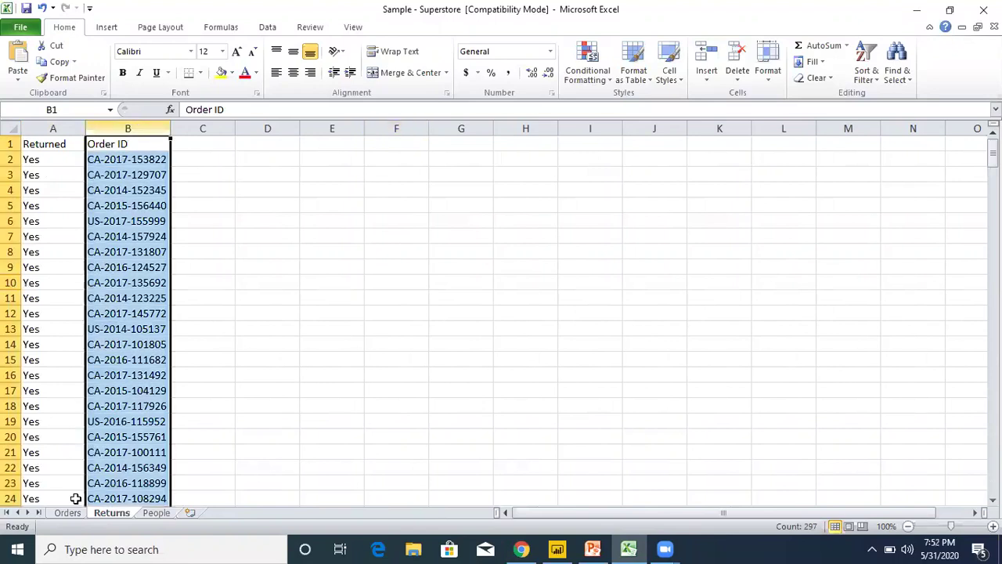
pyautogui.hotkey('ctrl', 'pageup')
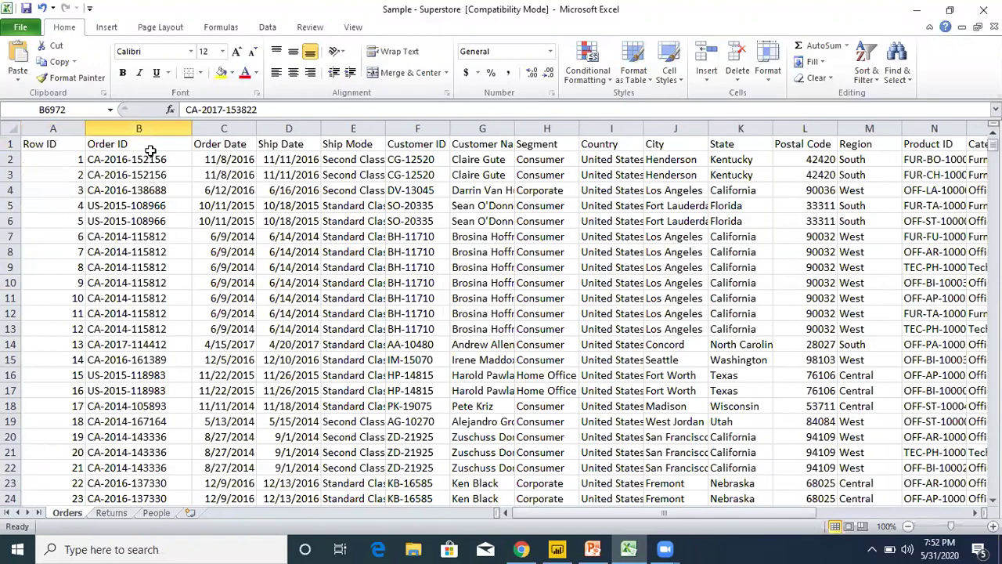
# - Switch to Power BI Desktop and check the load progress of the Orders, People and Returns tables
pyautogui.click(557, 549)
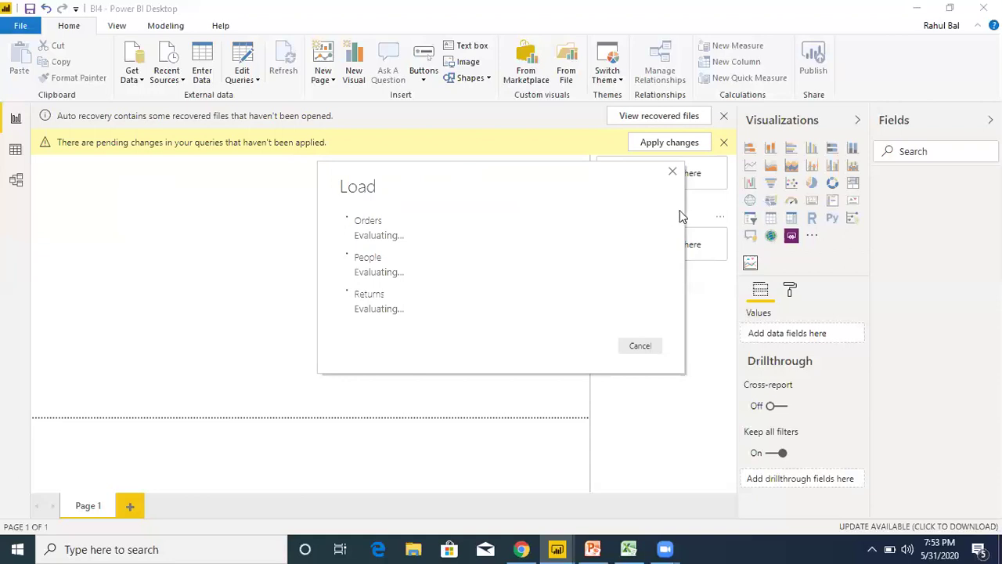
pyautogui.click(628, 547)
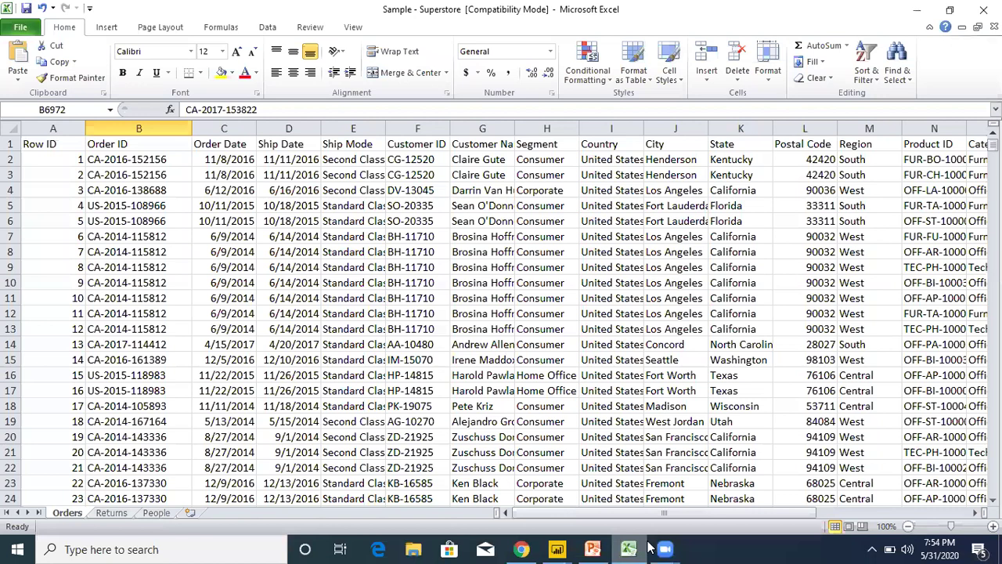
pyautogui.moveTo(570, 548)
pyautogui.click(537, 504)
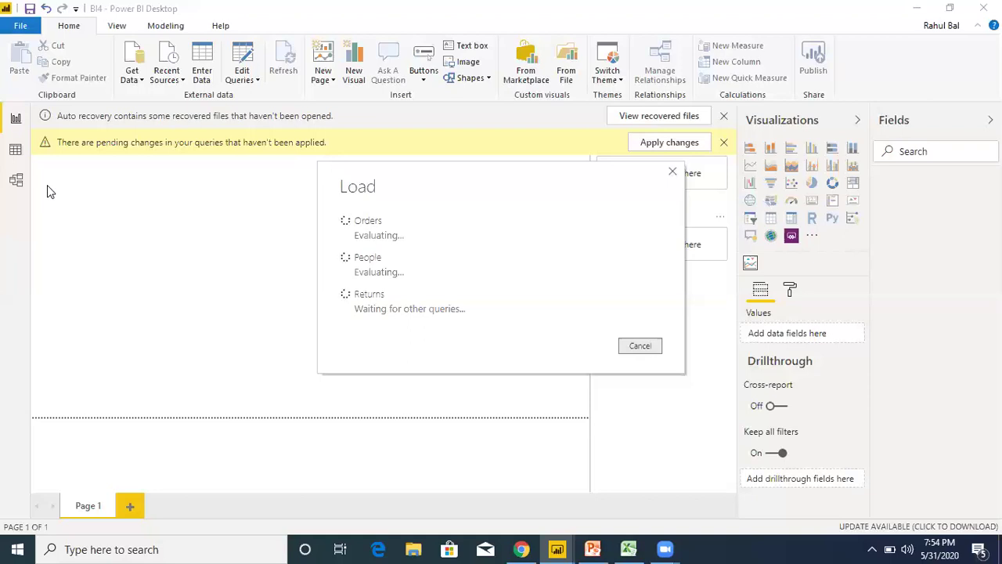
# - Switch to Excel and examine the Orders sheet's columns through Profit, highlighting the City and Sales columns
pyautogui.click(629, 549)
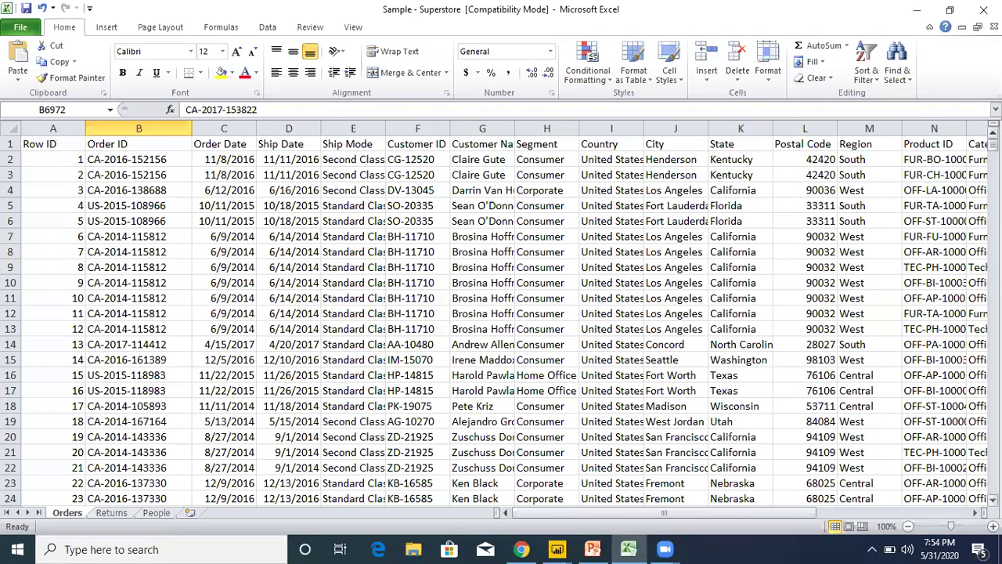
pyautogui.moveTo(609, 514); pyautogui.dragTo(953, 166)
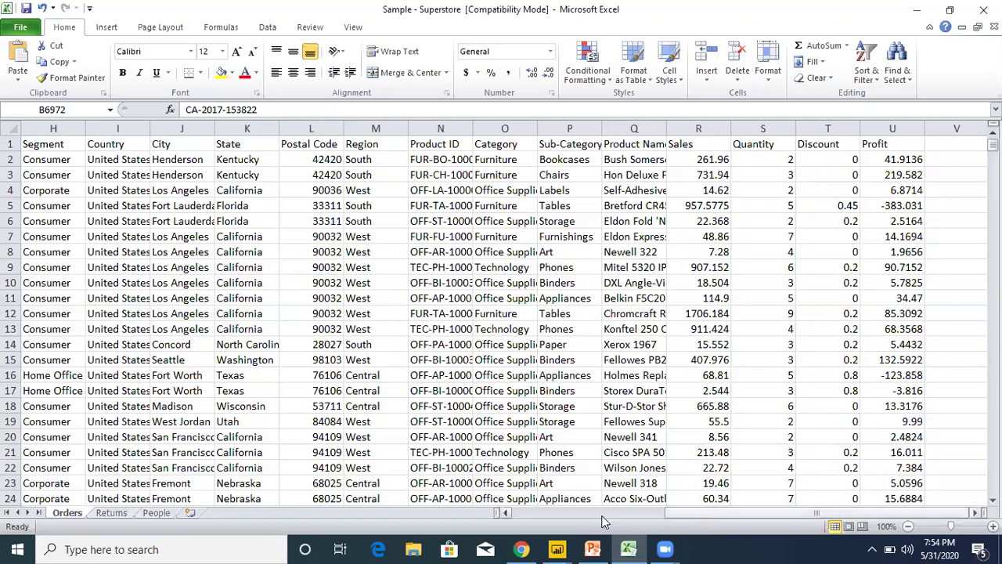
pyautogui.hscroll(-3, 243, 340)
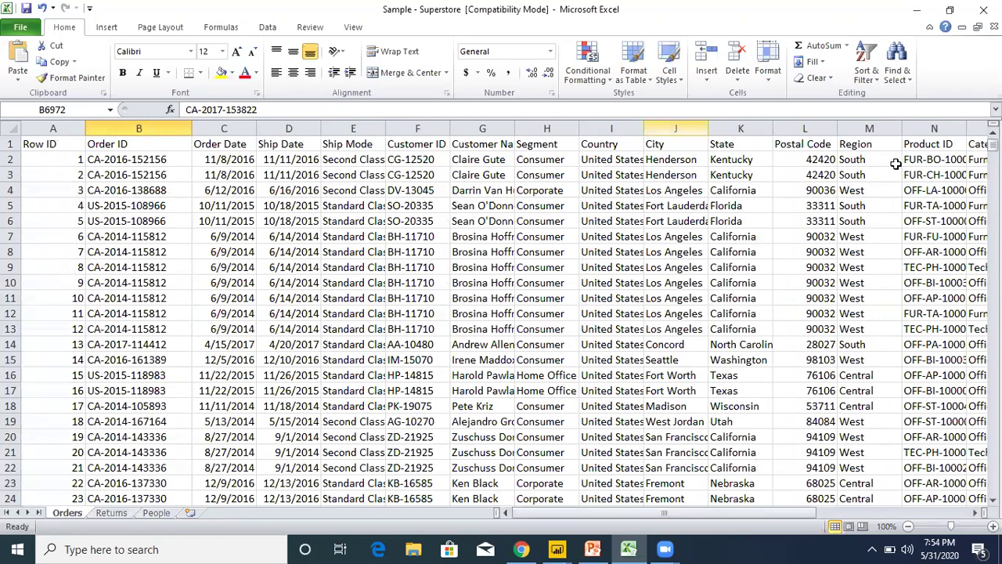
pyautogui.click(688, 127)
pyautogui.moveTo(993, 145); pyautogui.dragTo(761, 523)
pyautogui.moveTo(822, 519); pyautogui.dragTo(826, 513)
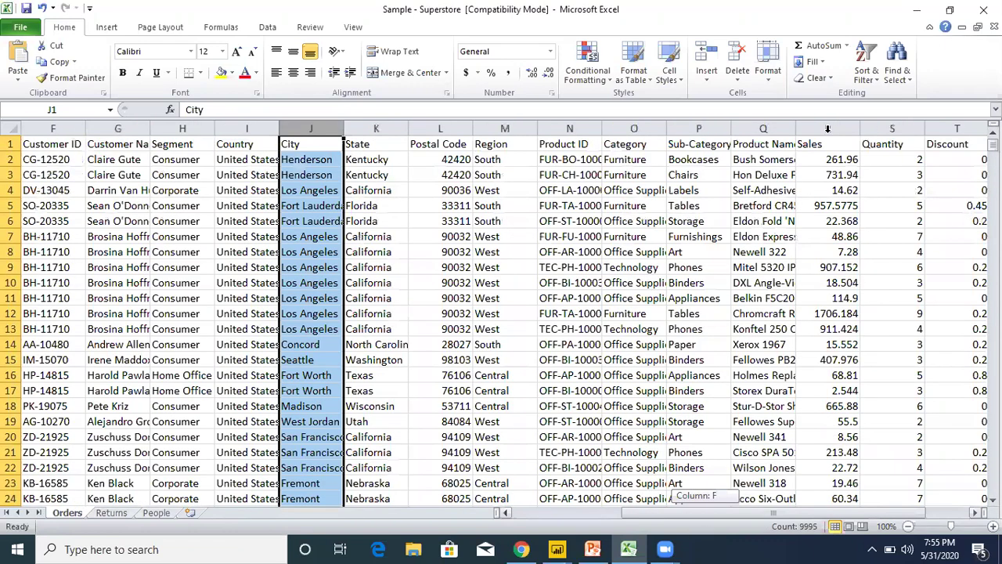
pyautogui.click(828, 129)
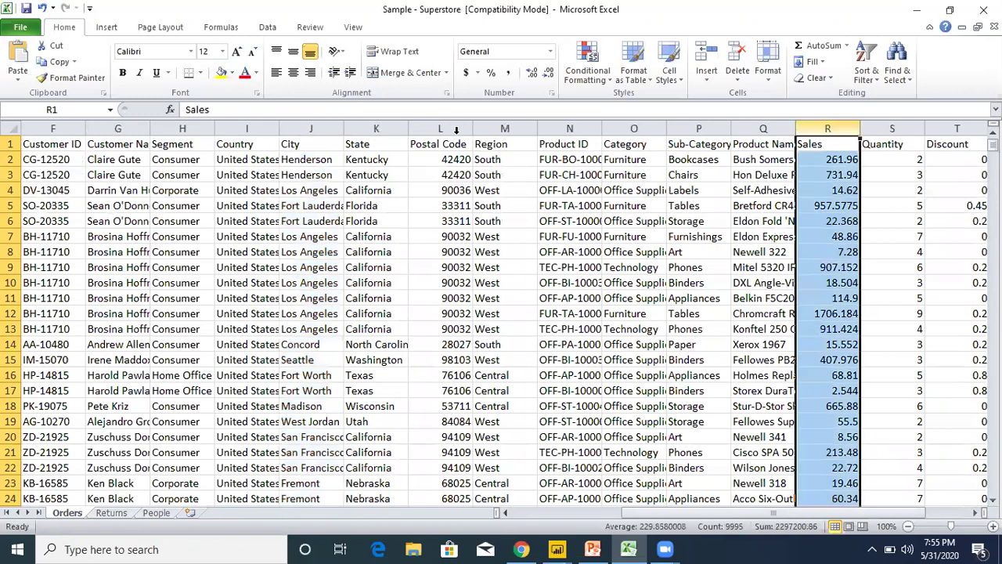
pyautogui.click(289, 129)
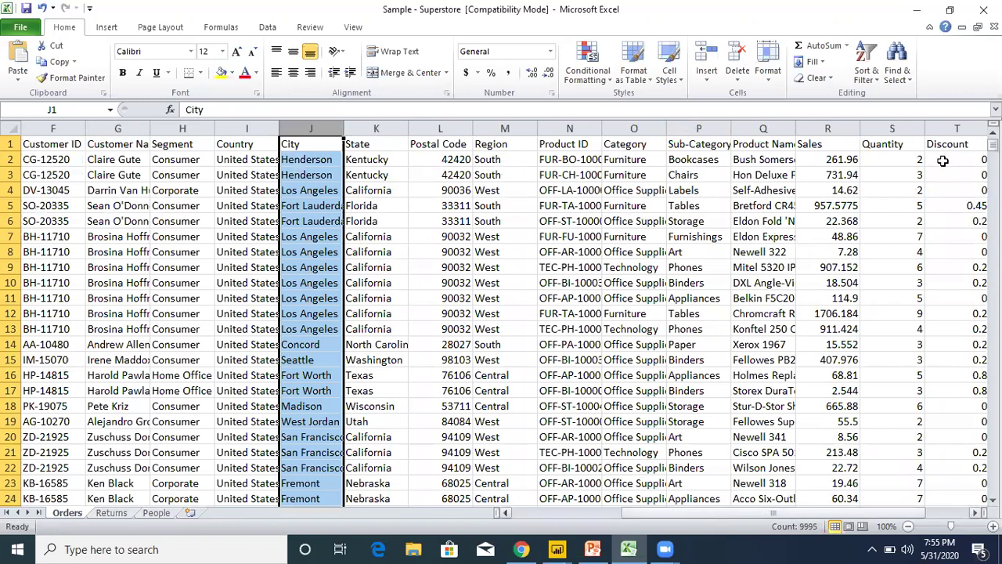
pyautogui.hscroll(2, 944, 158)
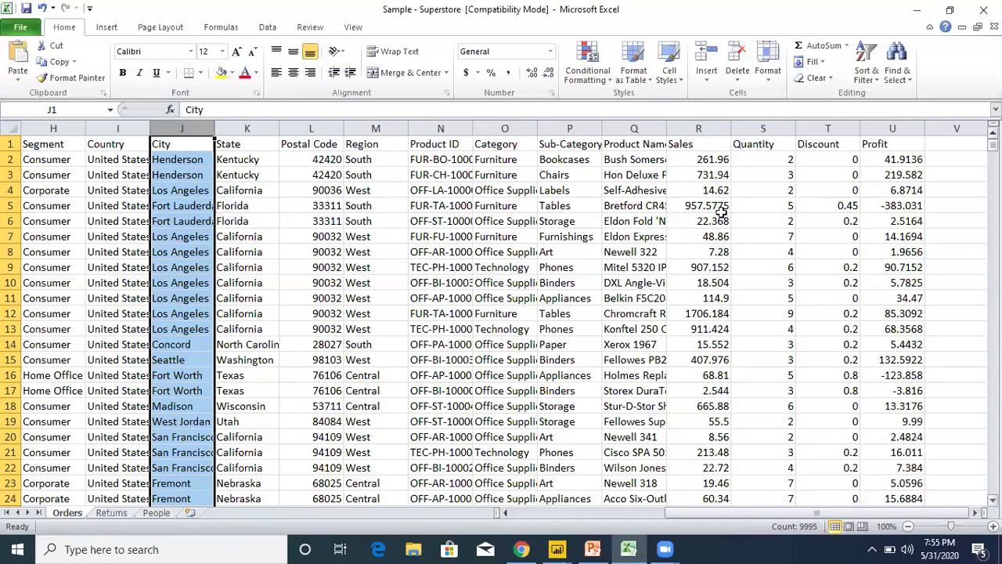
# - Examine the Sales values further down the Orders sheet, and switch to Power BI Desktop to check the table load progress
pyautogui.scroll(-20, 720, 213)
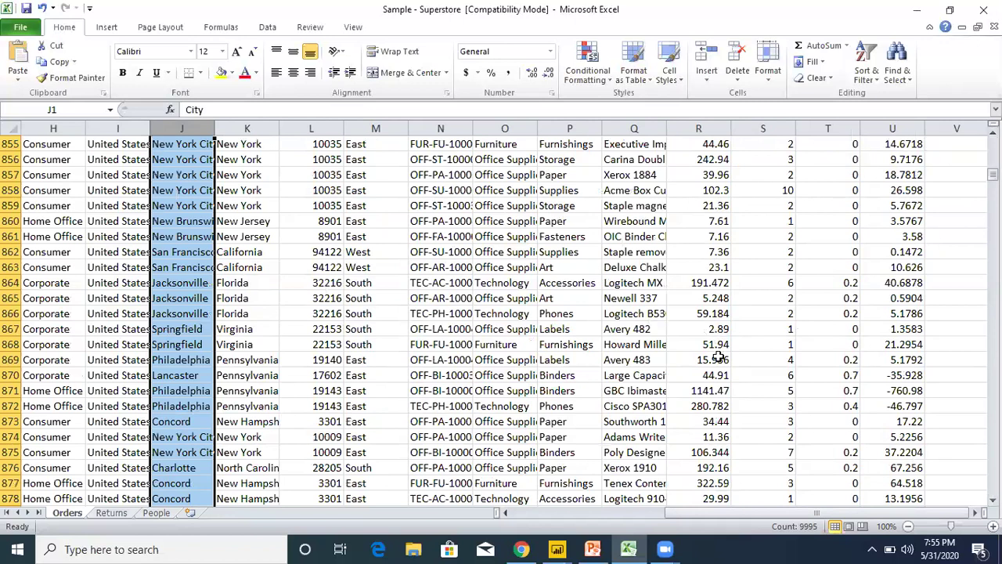
pyautogui.moveTo(993, 173); pyautogui.dragTo(993, 181)
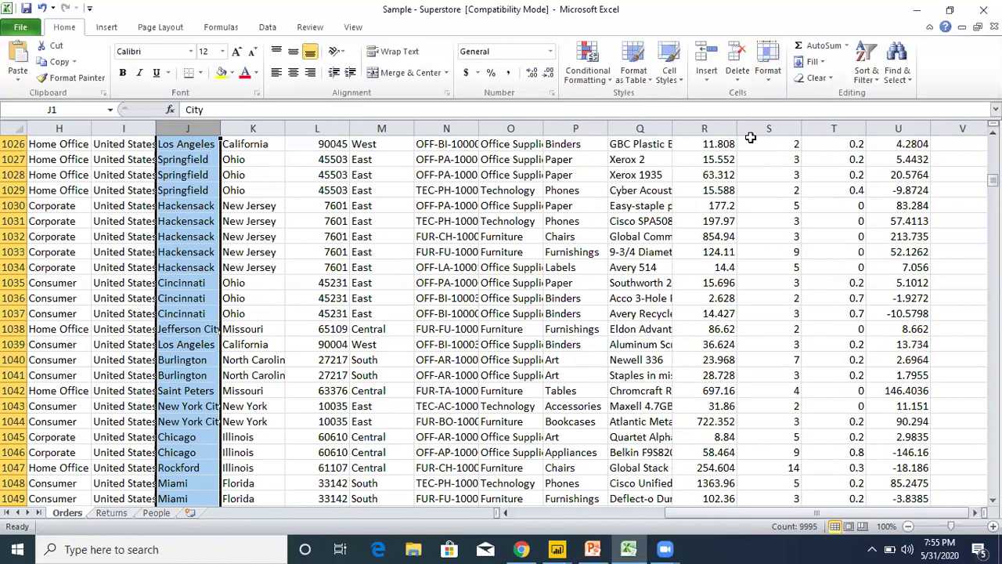
pyautogui.click(705, 174)
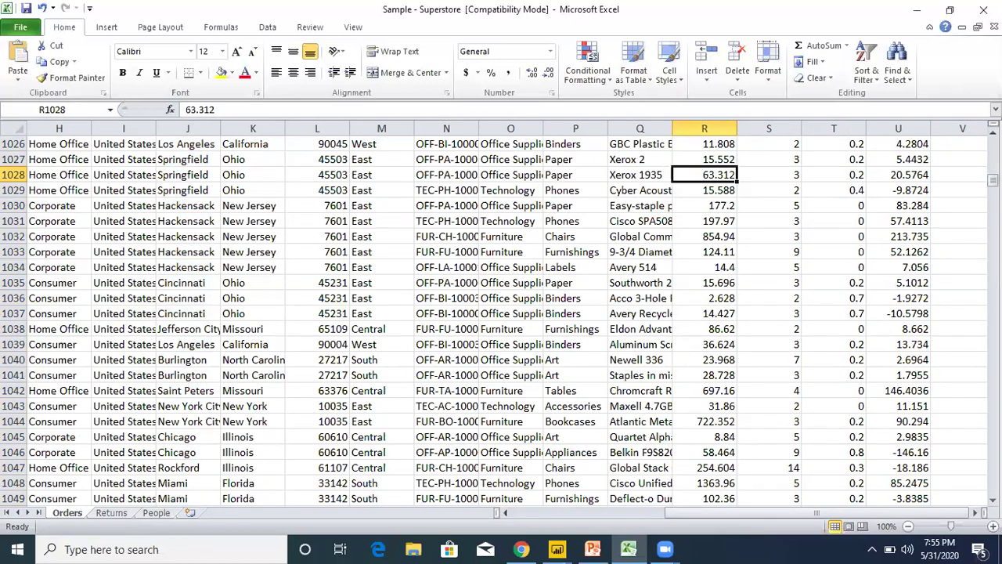
pyautogui.moveTo(993, 180); pyautogui.dragTo(993, 145)
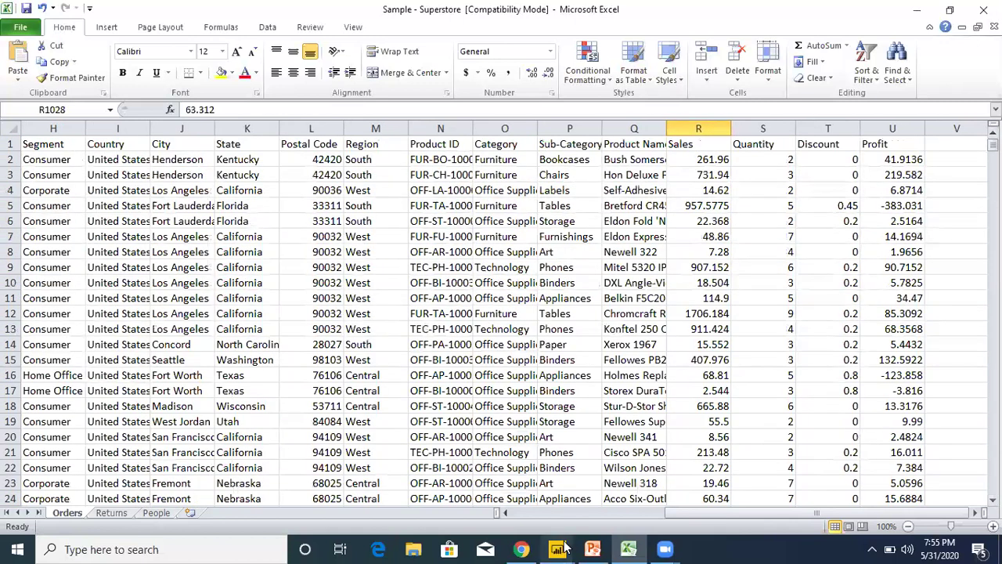
pyautogui.moveTo(562, 547)
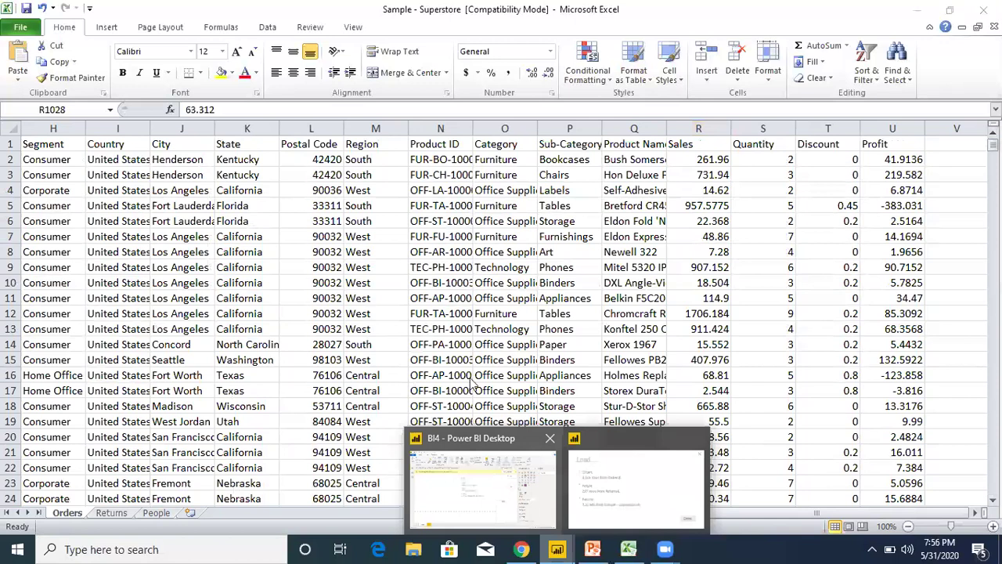
pyautogui.click(479, 482)
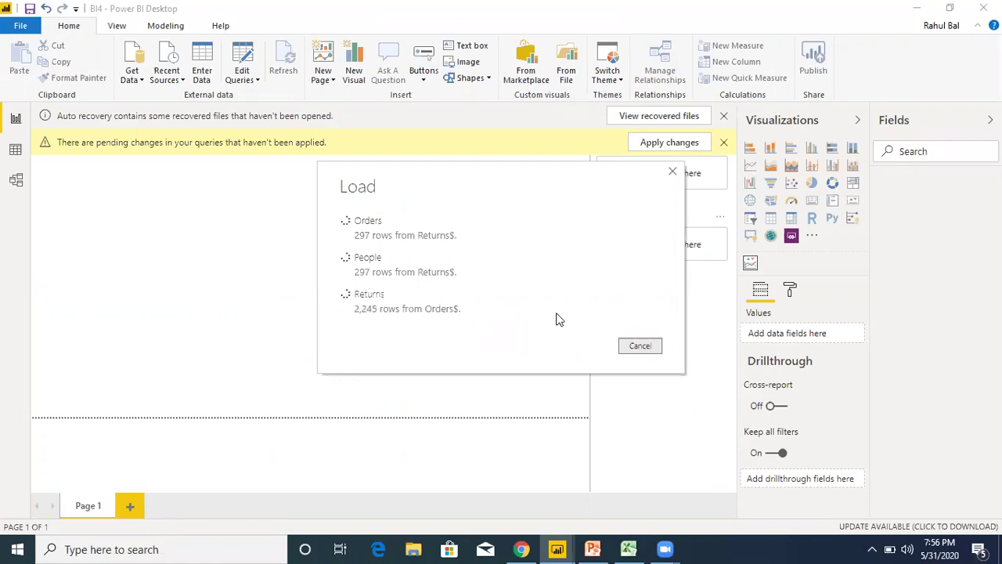
# - Switch to Excel and review the columns of the People and Returns sheets
pyautogui.click(629, 548)
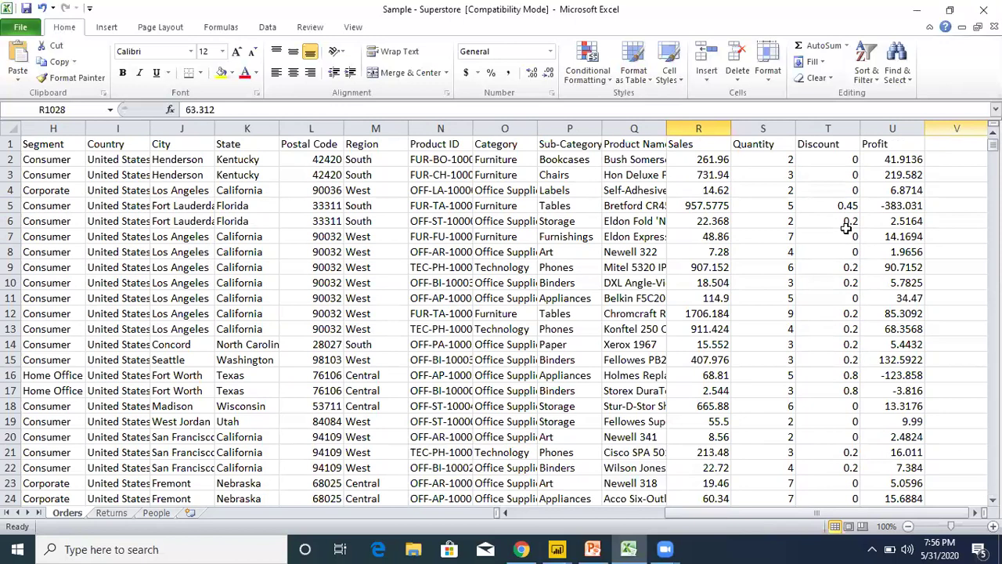
pyautogui.click(119, 515)
pyautogui.click(145, 516)
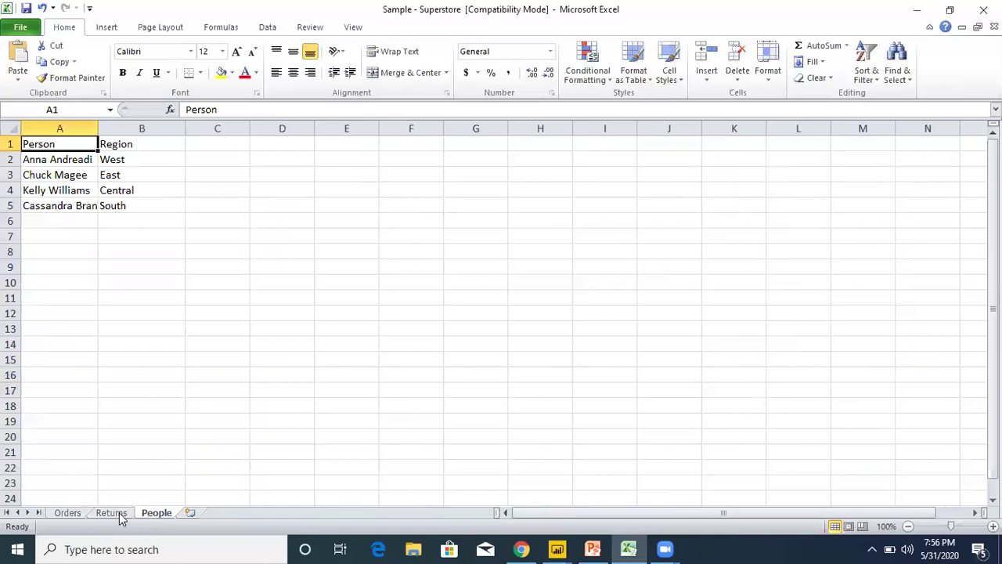
pyautogui.hotkey('ctrl', 'pageup')
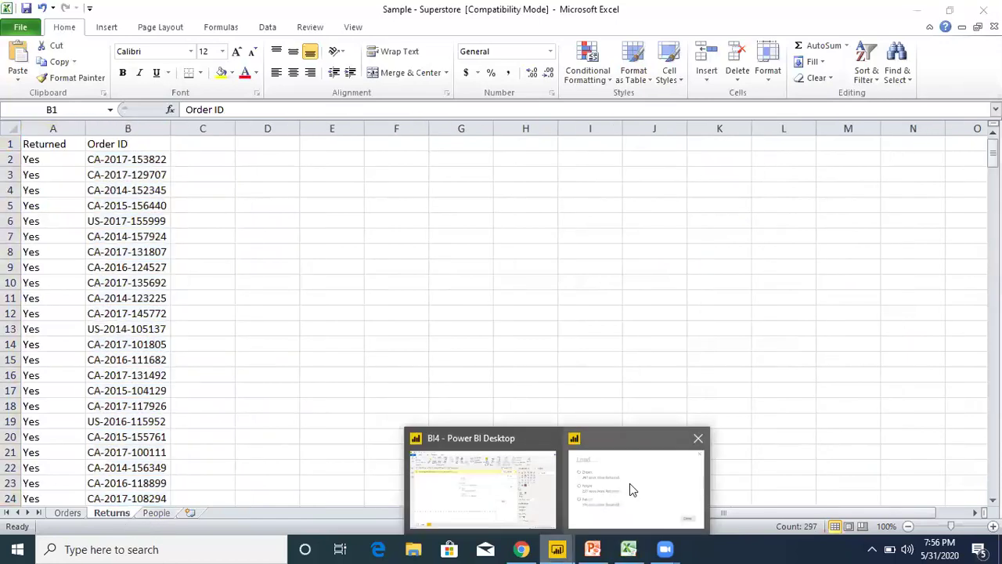
# - Switch to Power BI Desktop and expand the Orders, People and Returns tables to examine their loaded fields
pyautogui.click(631, 488)
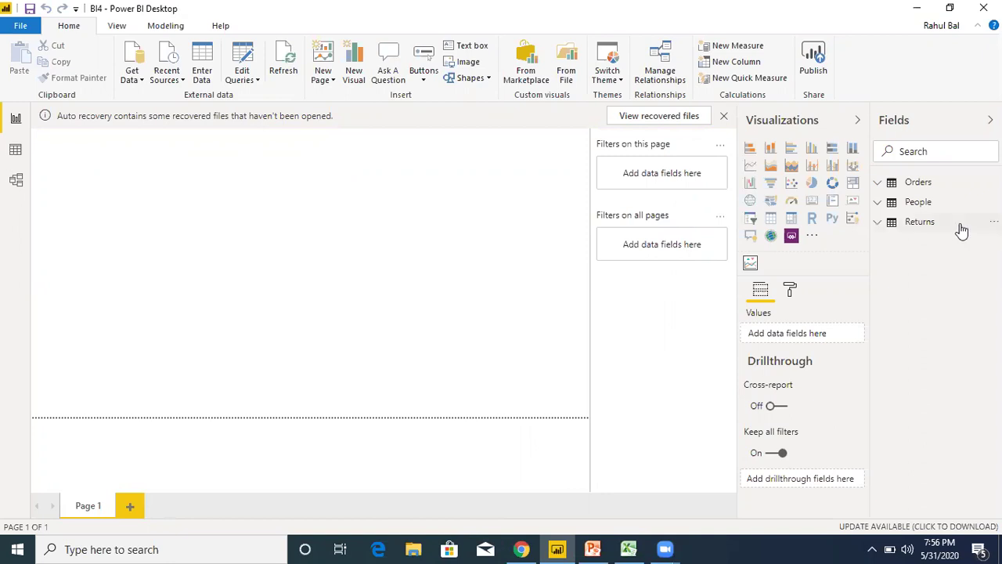
pyautogui.click(879, 188)
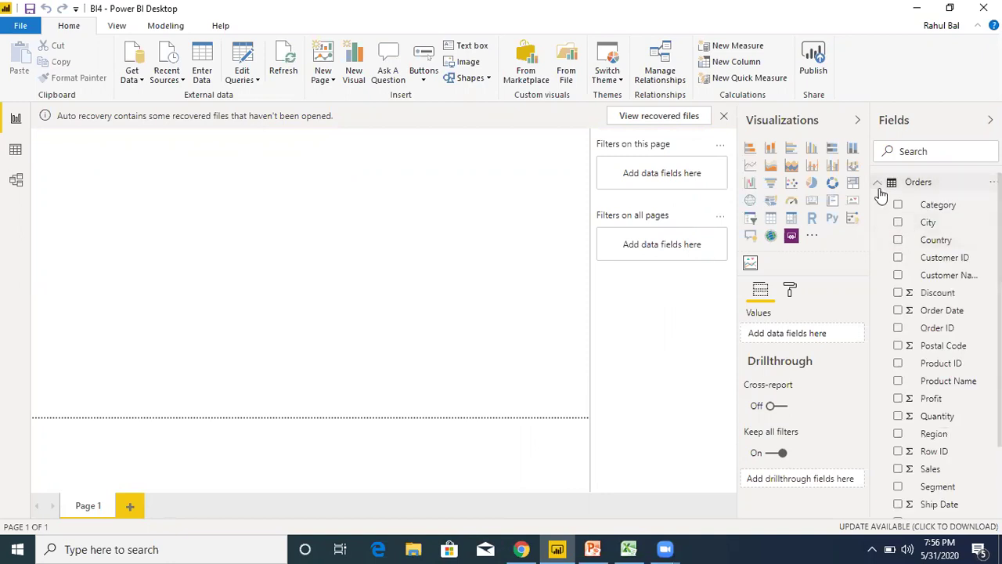
pyautogui.click(880, 190)
pyautogui.click(880, 183)
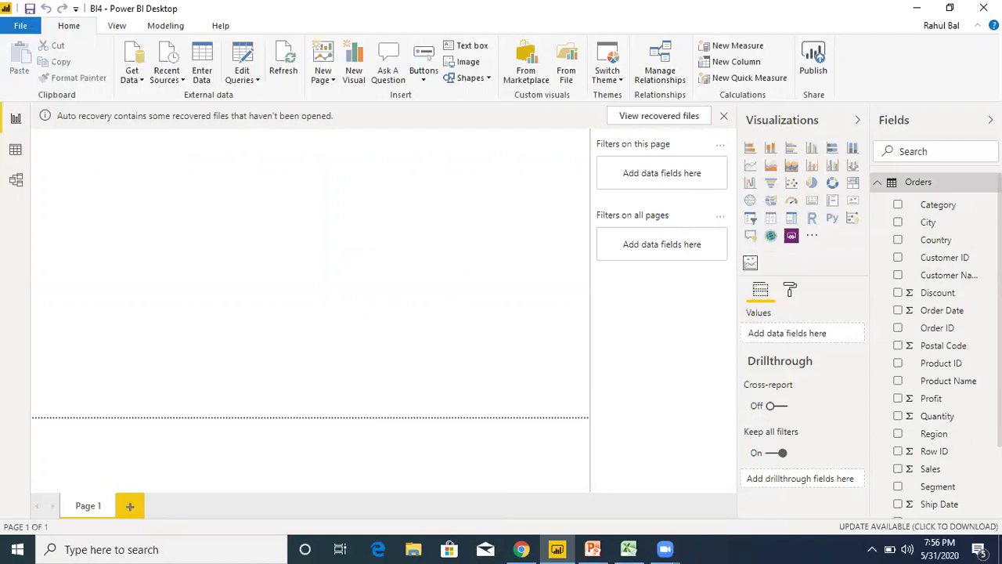
pyautogui.scroll(-2, 936, 337)
pyautogui.click(922, 487)
pyautogui.scroll(-1, 928, 477)
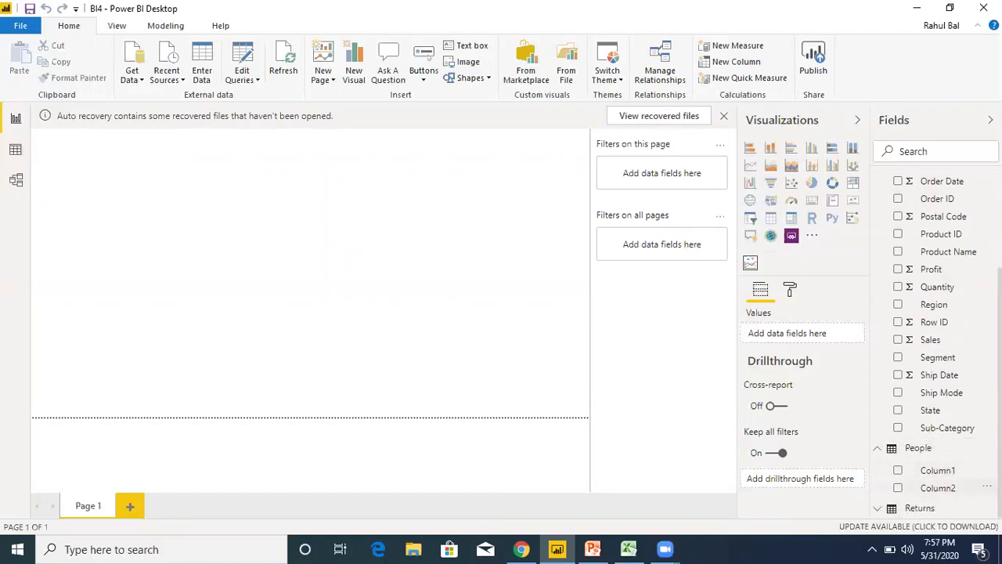
pyautogui.click(882, 509)
pyautogui.scroll(-1, 943, 497)
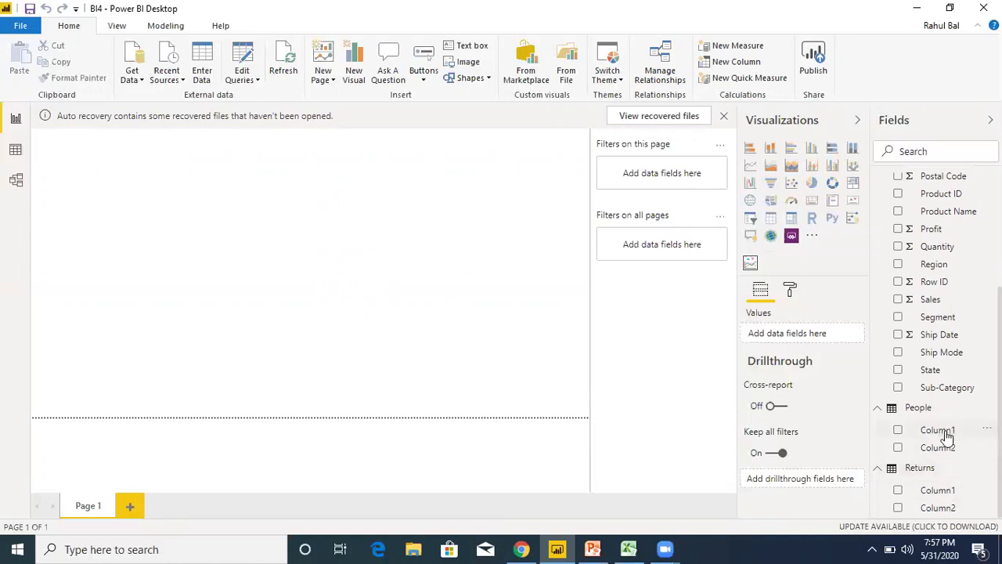
# - Compare the Returned and Order ID headers on the Excel Returns sheet with the Returns table's field names in Power BI Desktop
pyautogui.click(631, 549)
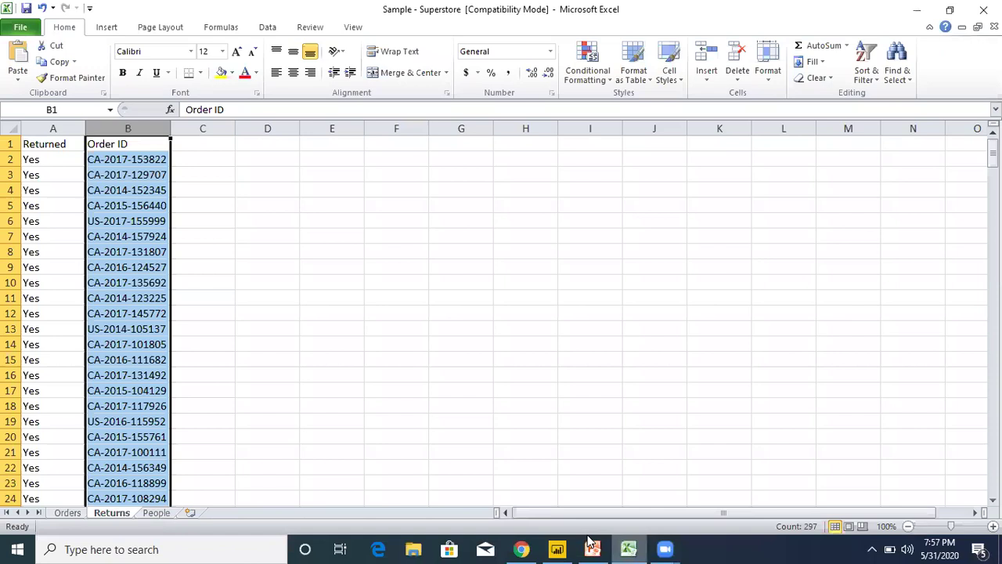
pyautogui.click(45, 148)
pyautogui.click(117, 146)
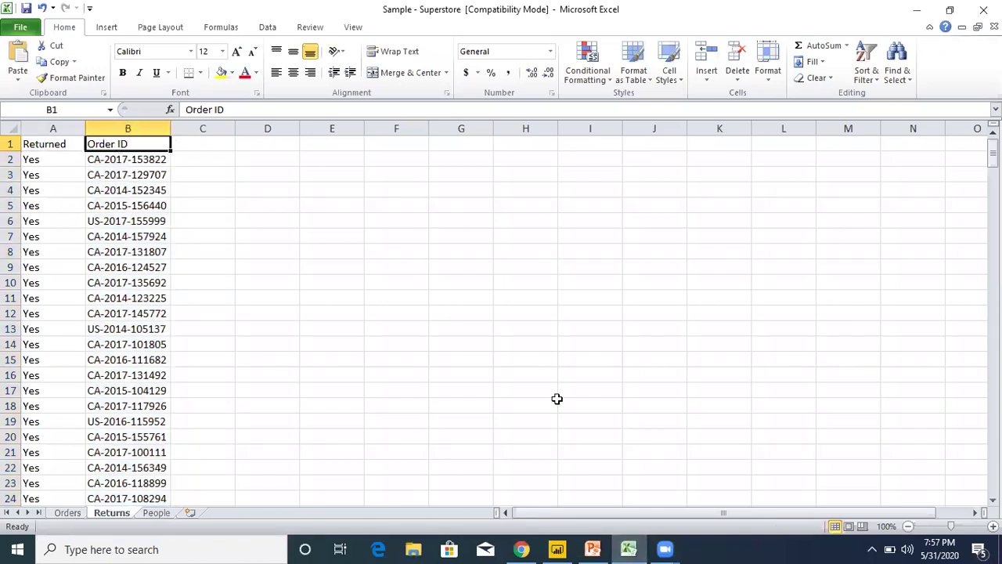
pyautogui.click(558, 548)
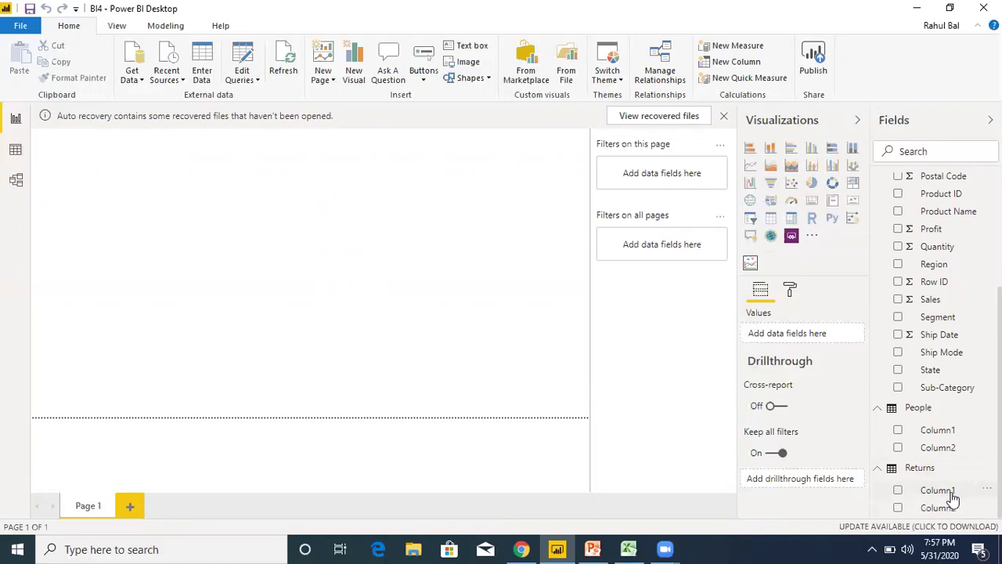
pyautogui.click(628, 548)
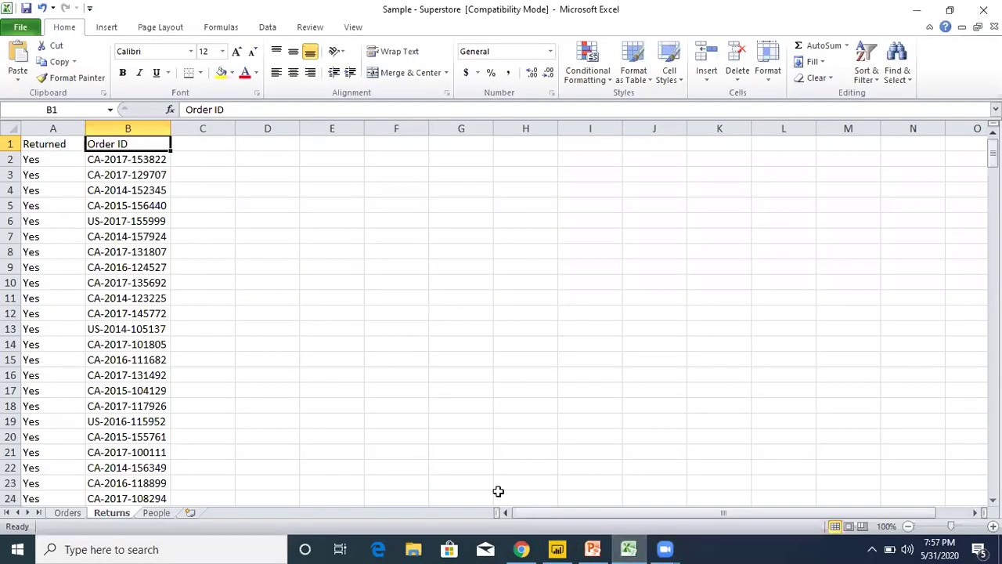
pyautogui.click(557, 549)
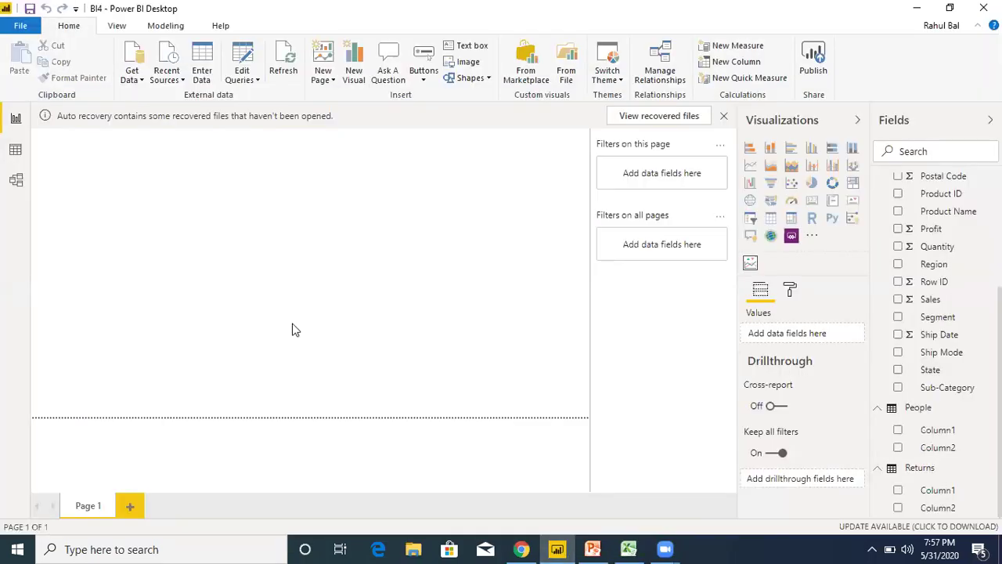
# - Show the Orders table's data and add a calculated column named KPI
pyautogui.click(17, 149)
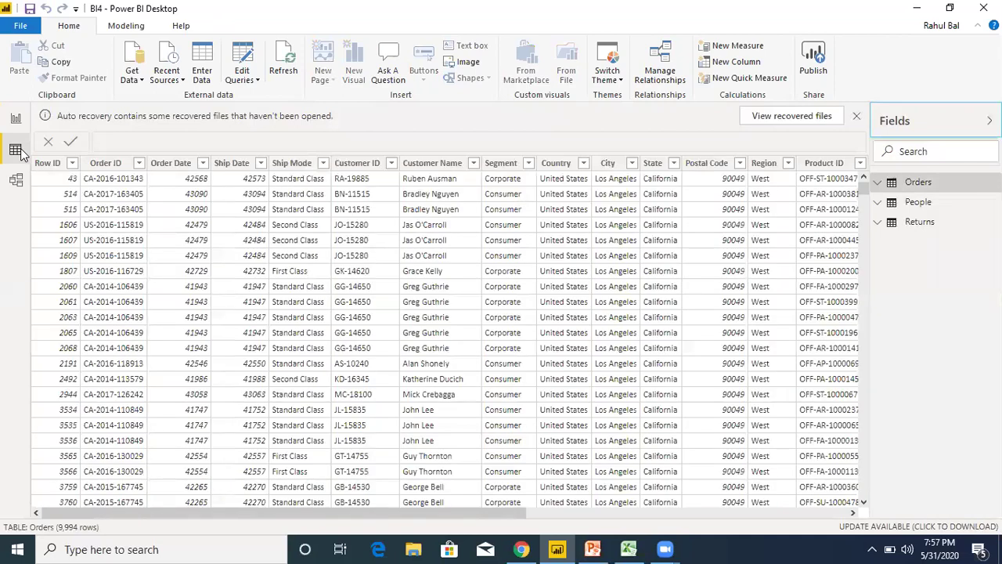
pyautogui.click(125, 26)
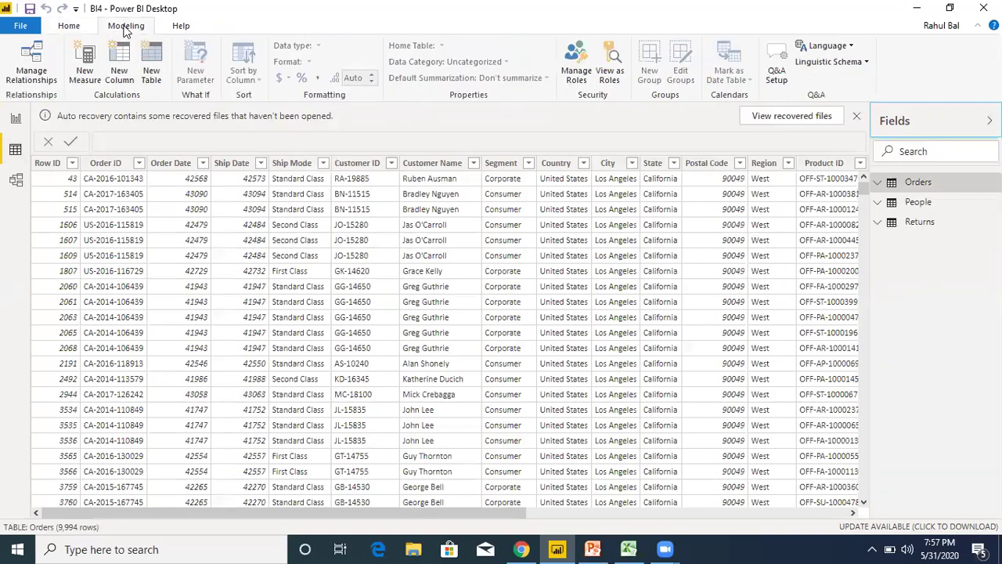
pyautogui.click(125, 81)
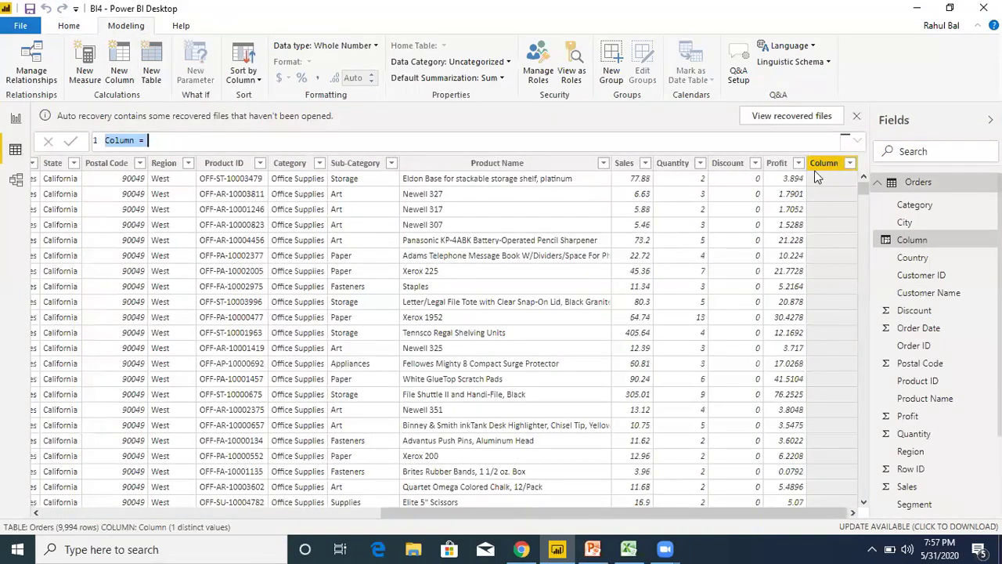
pyautogui.click(137, 141)
pyautogui.press('BackSpace')
pyautogui.press('BackSpace')
pyautogui.press('BackSpace')
pyautogui.press('BackSpace')
pyautogui.press('BackSpace')
pyautogui.press('BackSpace')
pyautogui.write('KPI')
# - Begin the KPI formula with an IF function whose logical test is [Sales]>500
pyautogui.click(162, 145)
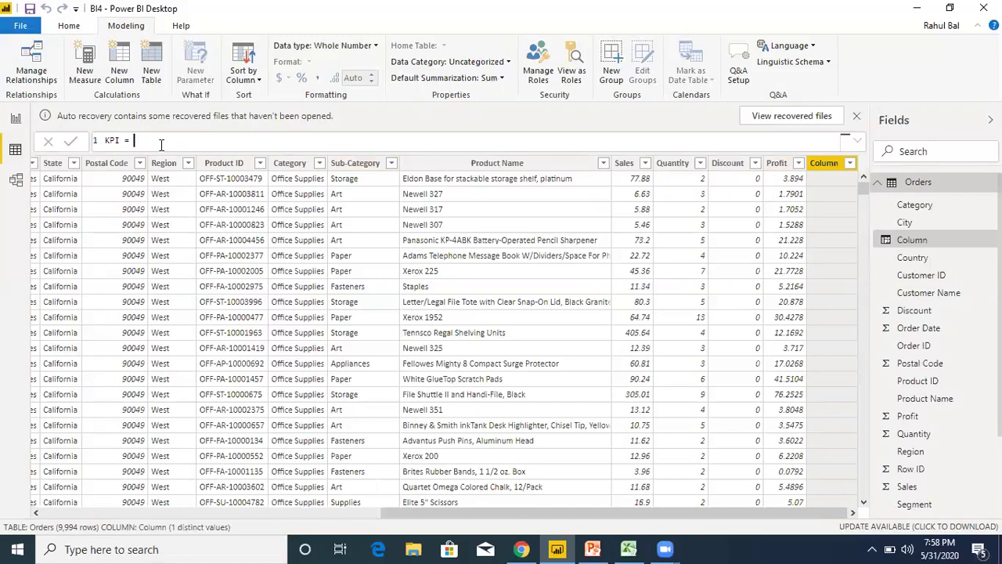
pyautogui.write('if')
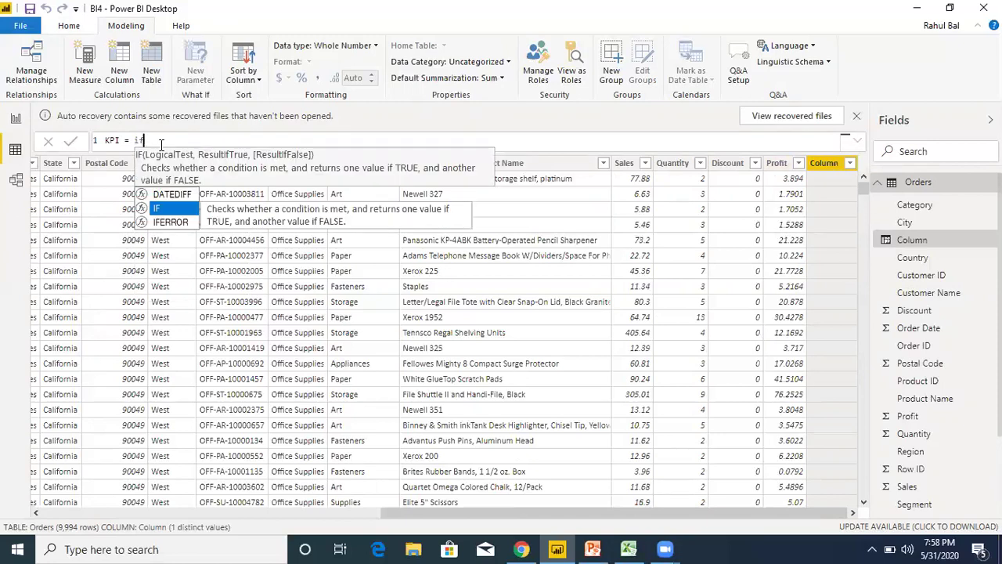
pyautogui.write('(')
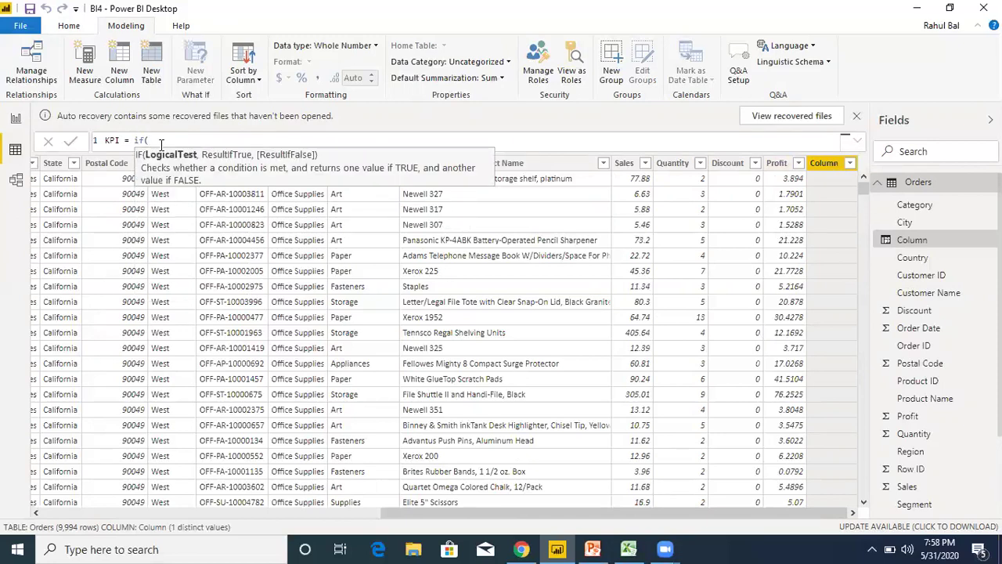
pyautogui.write('[sales')
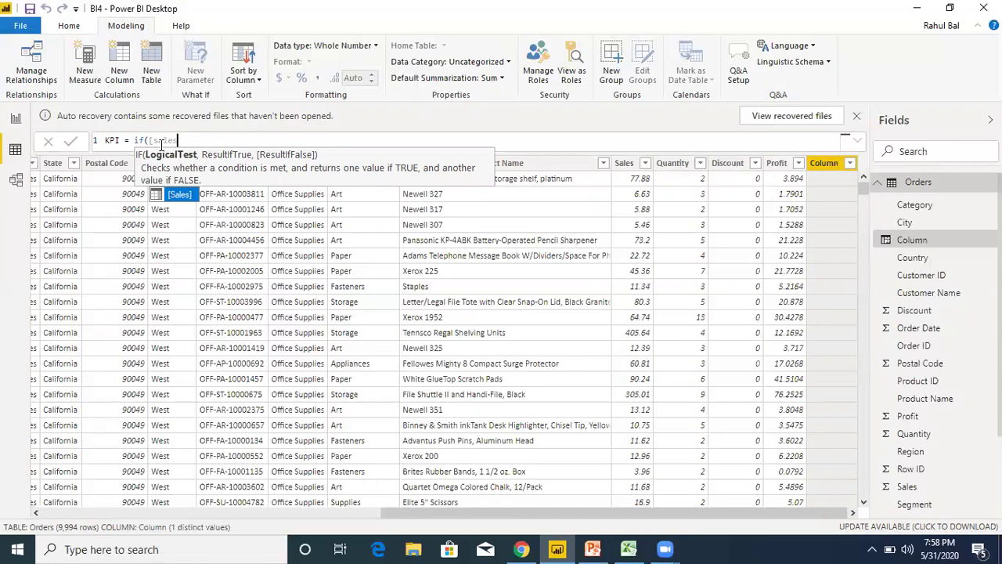
pyautogui.write(']')
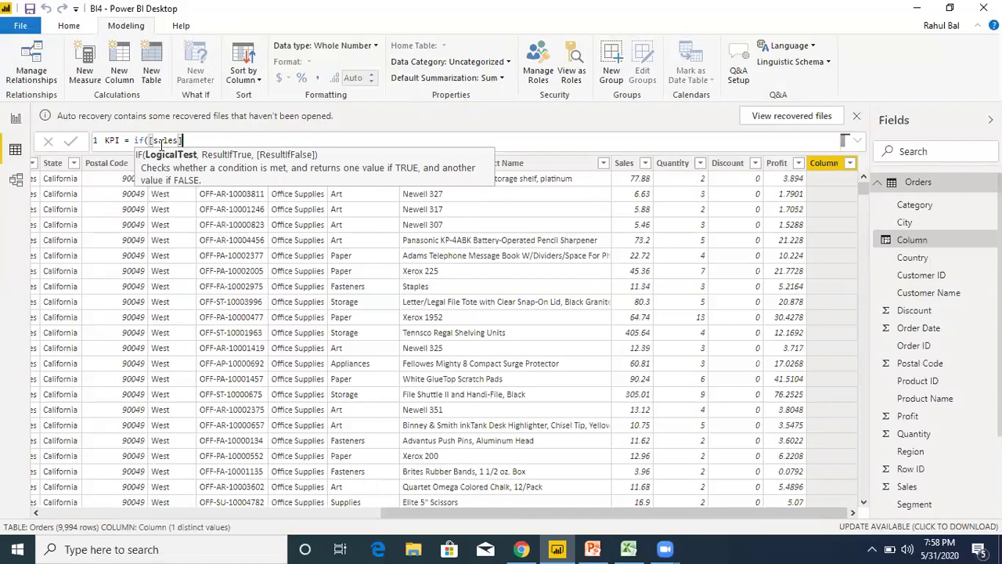
pyautogui.press('BackSpace')
pyautogui.press('BackSpace')
pyautogui.press('BackSpace')
pyautogui.press('BackSpace')
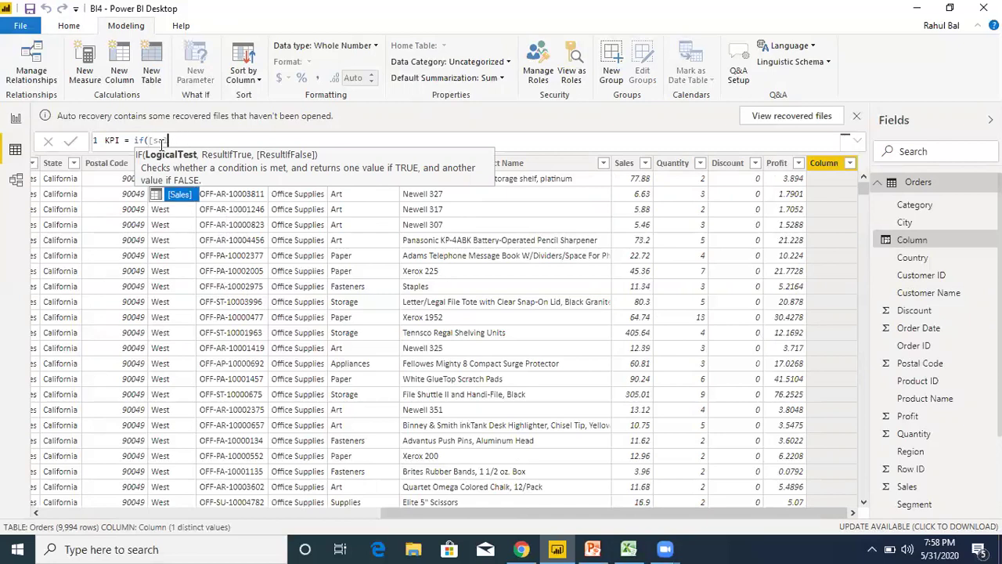
pyautogui.click(175, 196)
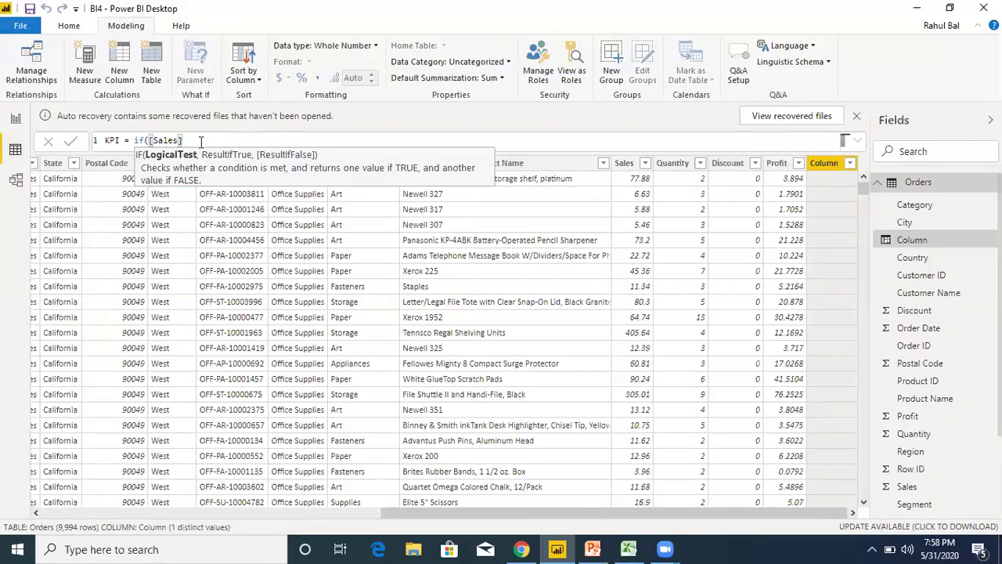
pyautogui.write('>')
pyautogui.write('500')
pyautogui.write(',')
pyautogui.press('BackSpace')
pyautogui.write(',')
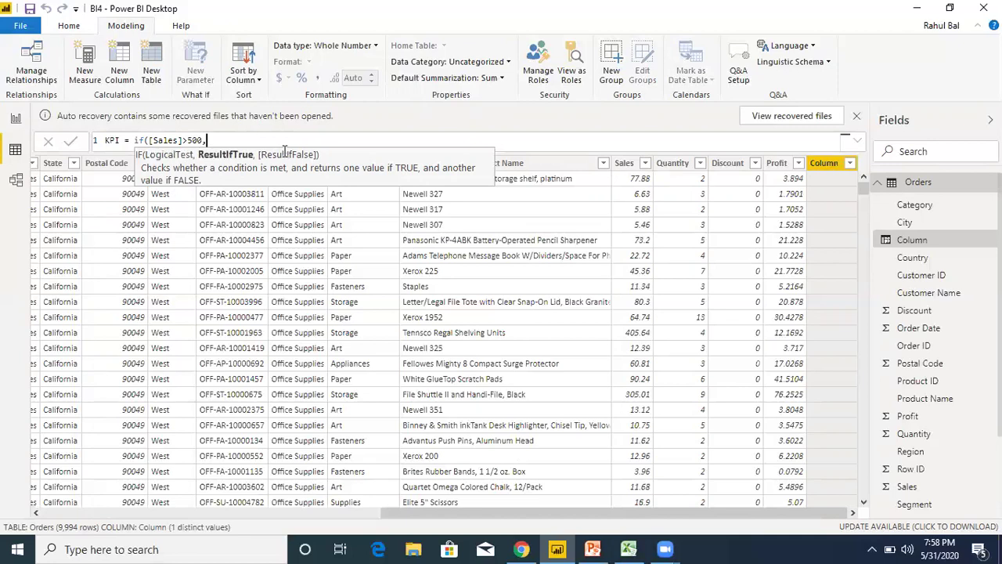
# - Complete the KPI formula with "High" as the true result and "Low" as the false result, and apply it
pyautogui.write('""')
pyautogui.write('High')
pyautogui.press('Right')
pyautogui.write(',')
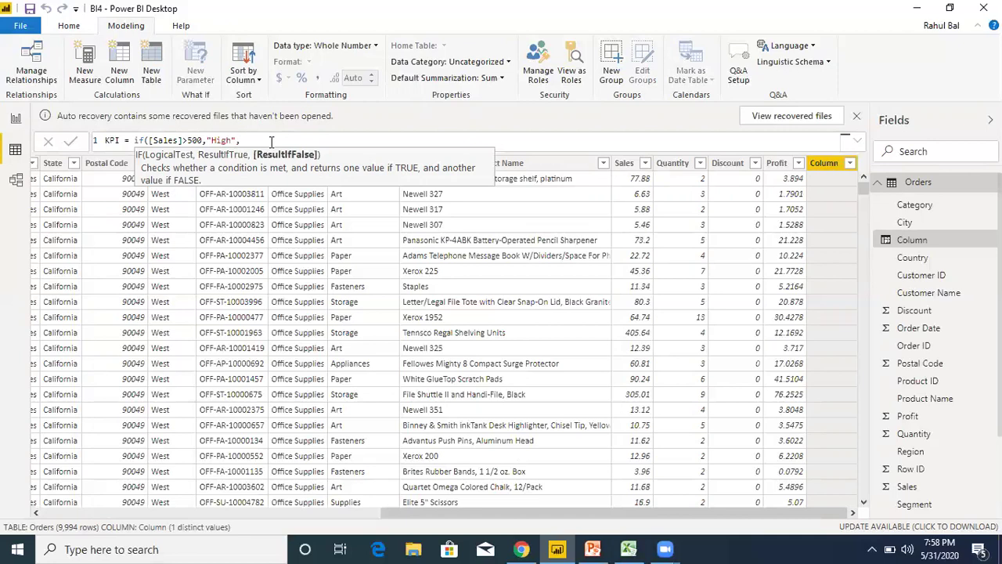
pyautogui.write('"High","Low")')
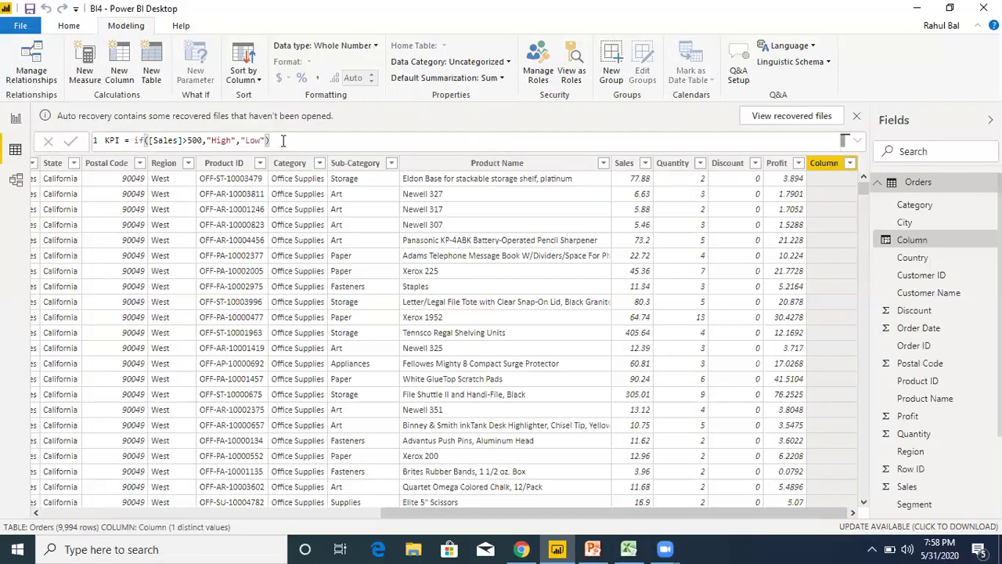
pyautogui.press('Return')
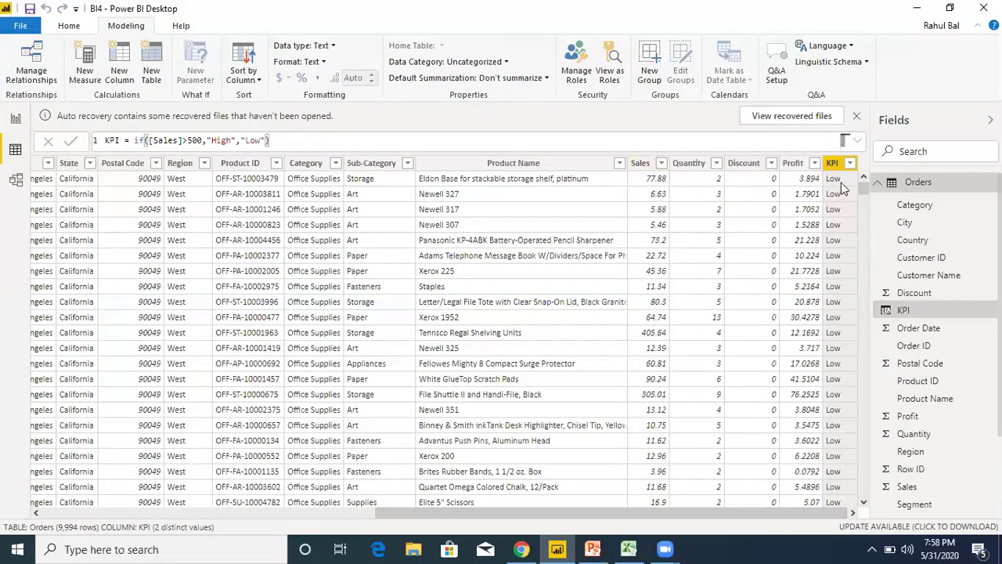
# - Check the KPI labels against the Sales values further down the Orders table
pyautogui.moveTo(863, 190); pyautogui.dragTo(863, 217)
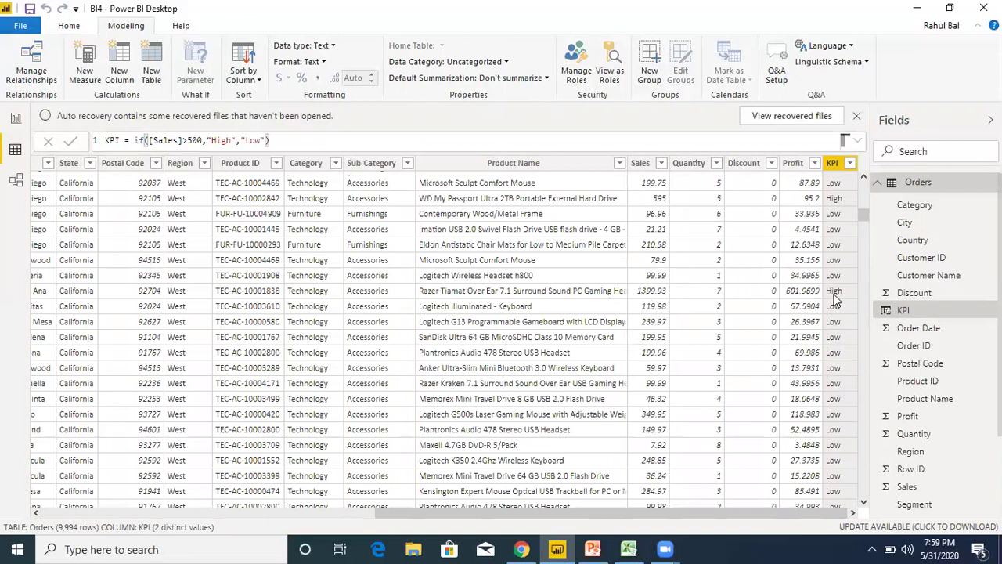
pyautogui.click(658, 303)
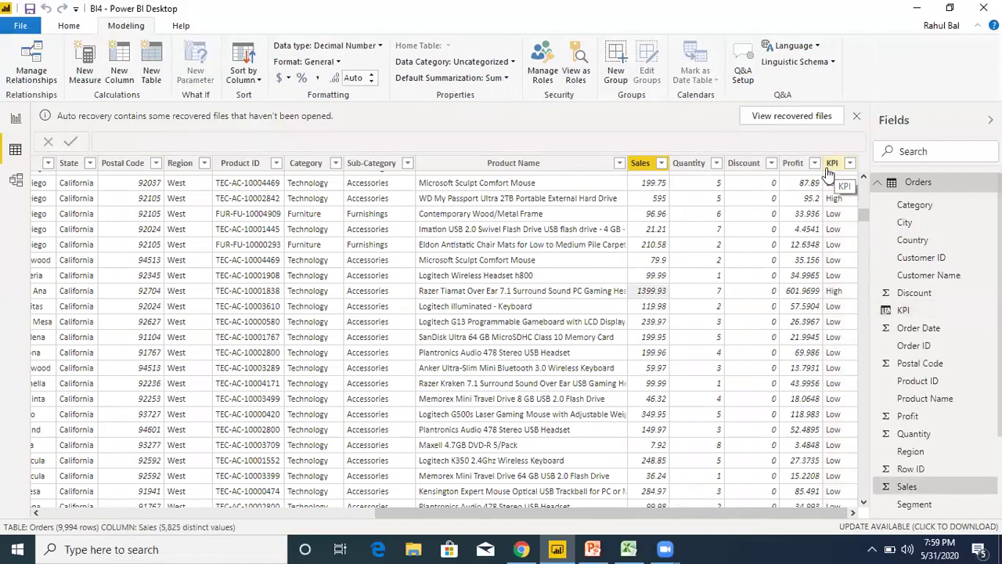
# - Save the BI4 report file
pyautogui.click(29, 9)
pyautogui.click(30, 10)
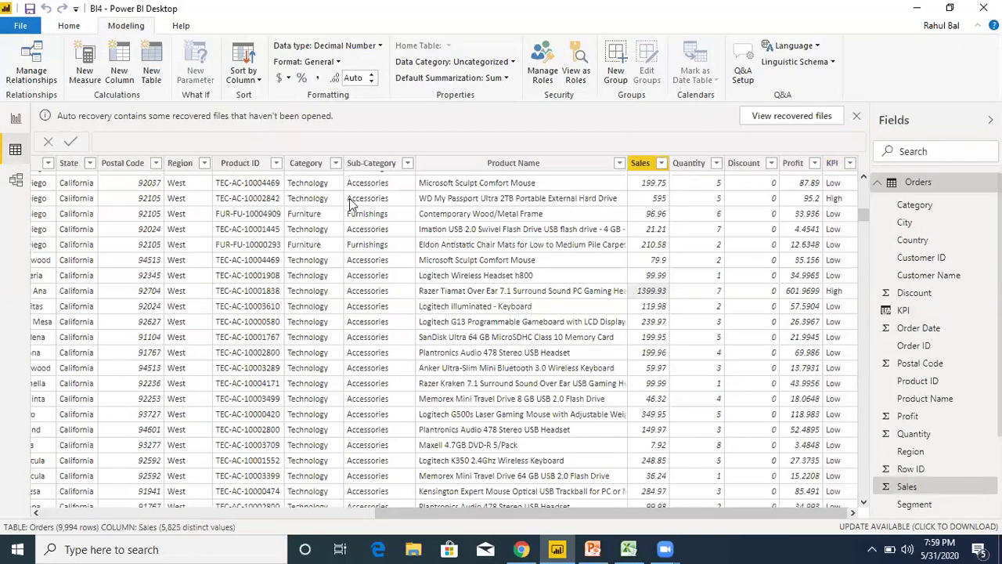
# - Show the data of the People table and of the Returns table to check their column headers
pyautogui.scroll(-3, 936, 344)
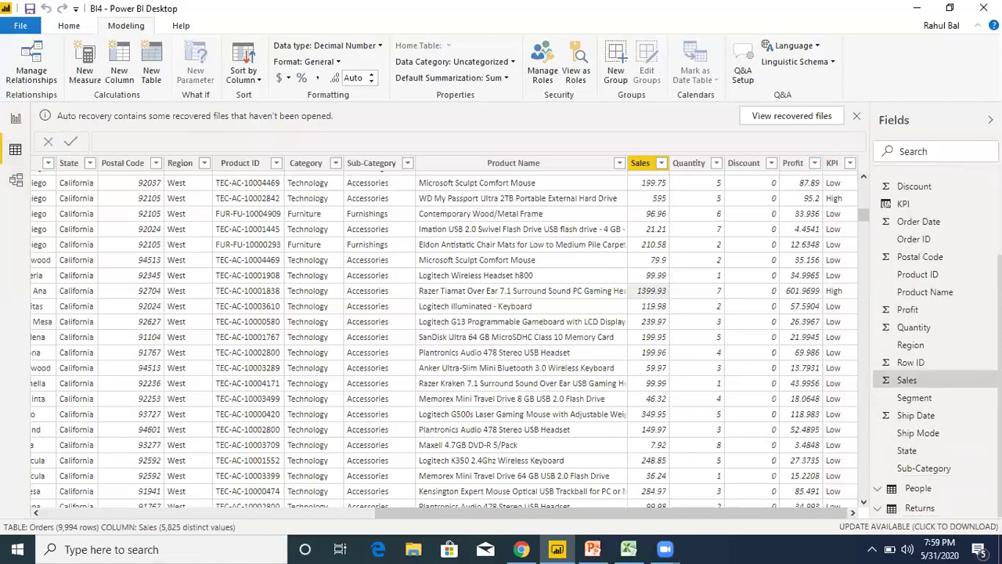
pyautogui.click(920, 488)
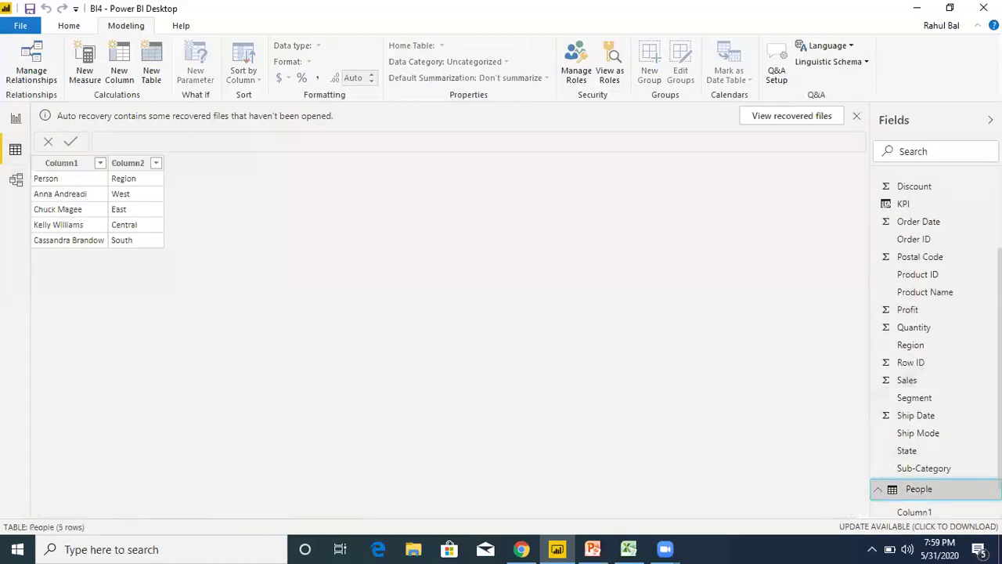
pyautogui.scroll(-1, 936, 345)
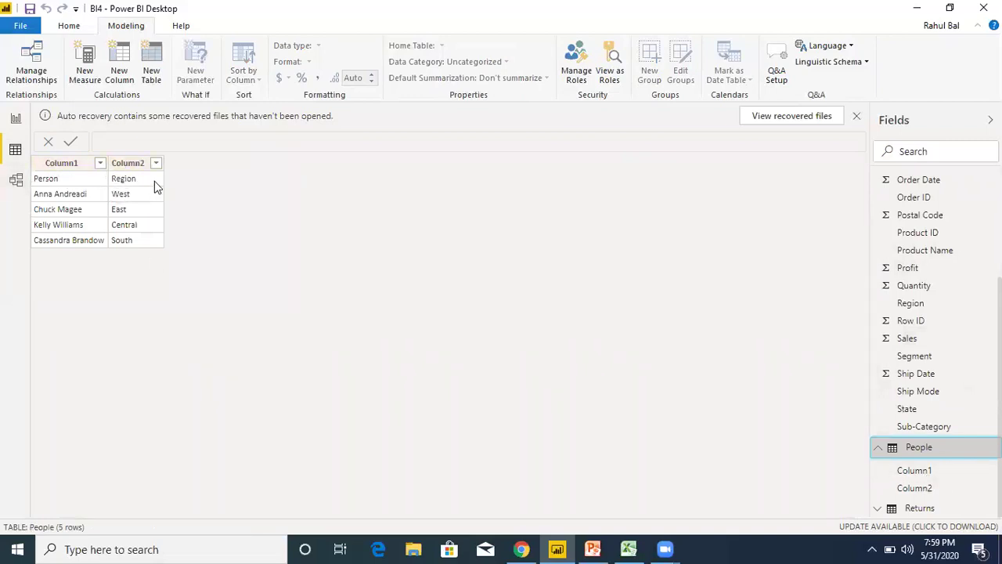
pyautogui.click(940, 506)
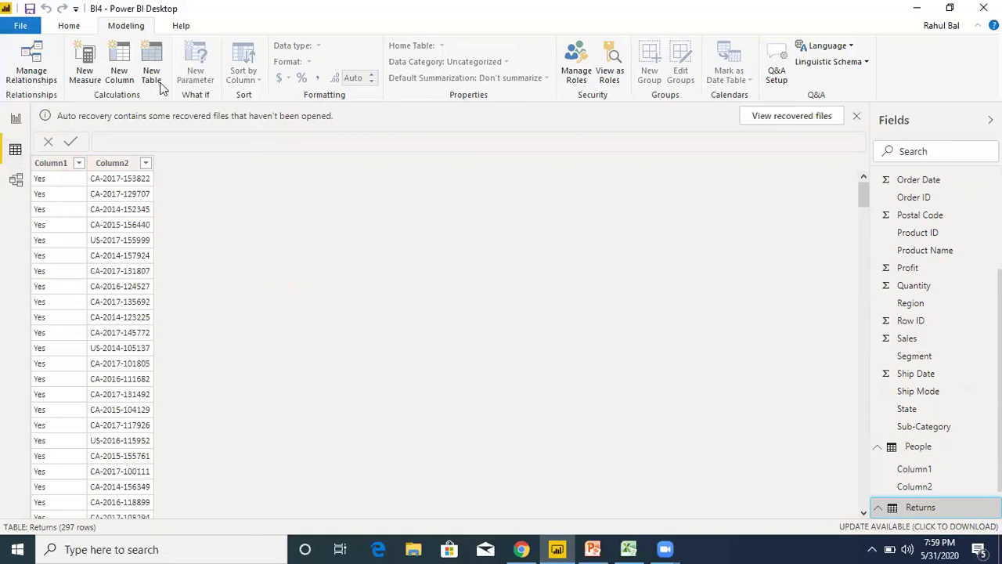
# - Open the Power Query Editor and use the first row as headers in both the People and Returns queries
pyautogui.click(69, 26)
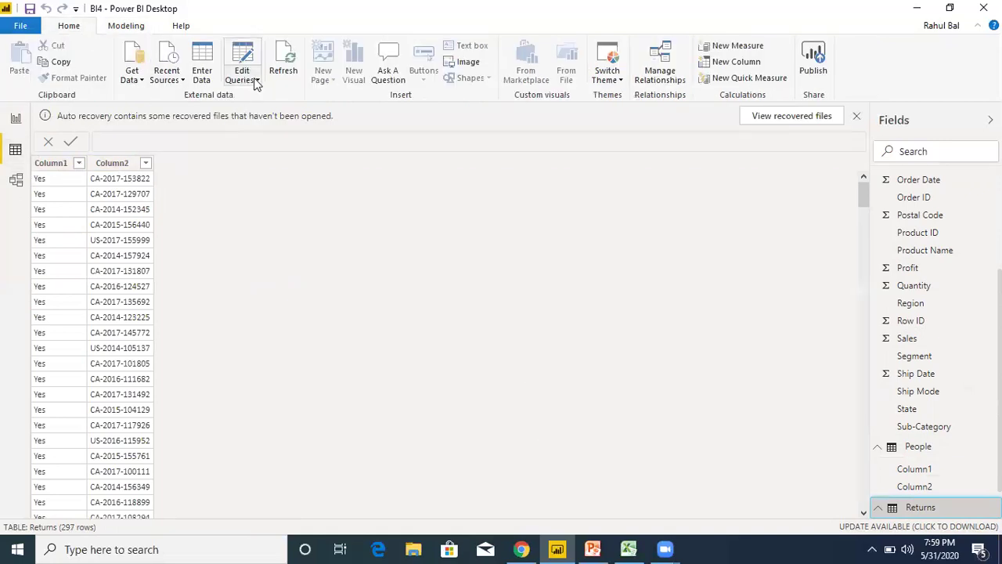
pyautogui.click(244, 77)
pyautogui.click(266, 97)
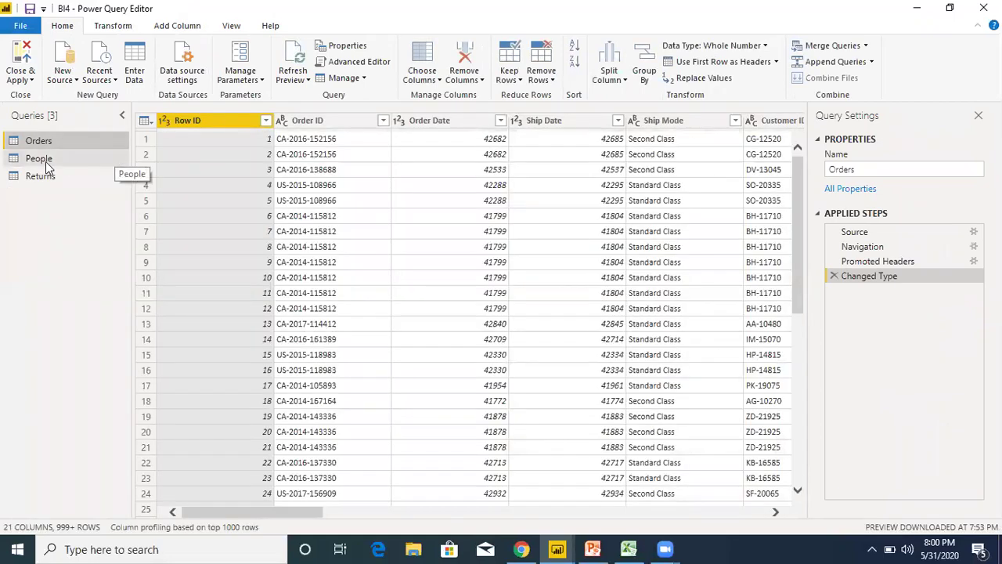
pyautogui.click(67, 164)
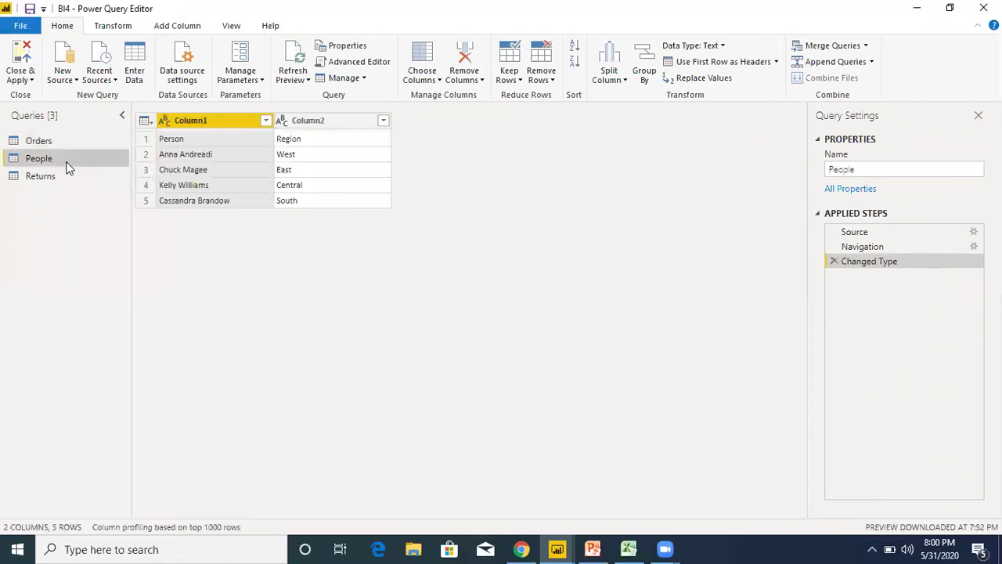
pyautogui.click(775, 64)
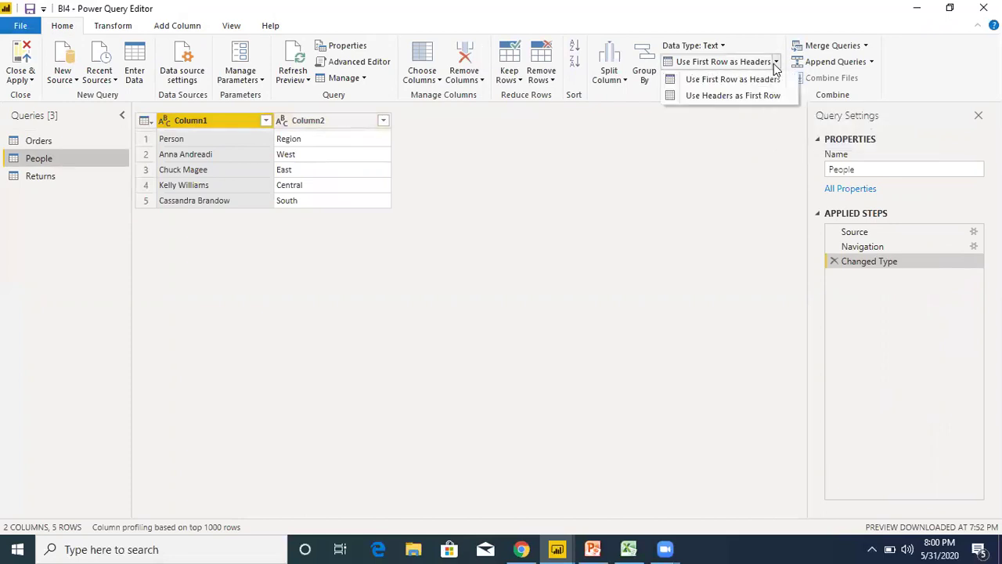
pyautogui.click(733, 80)
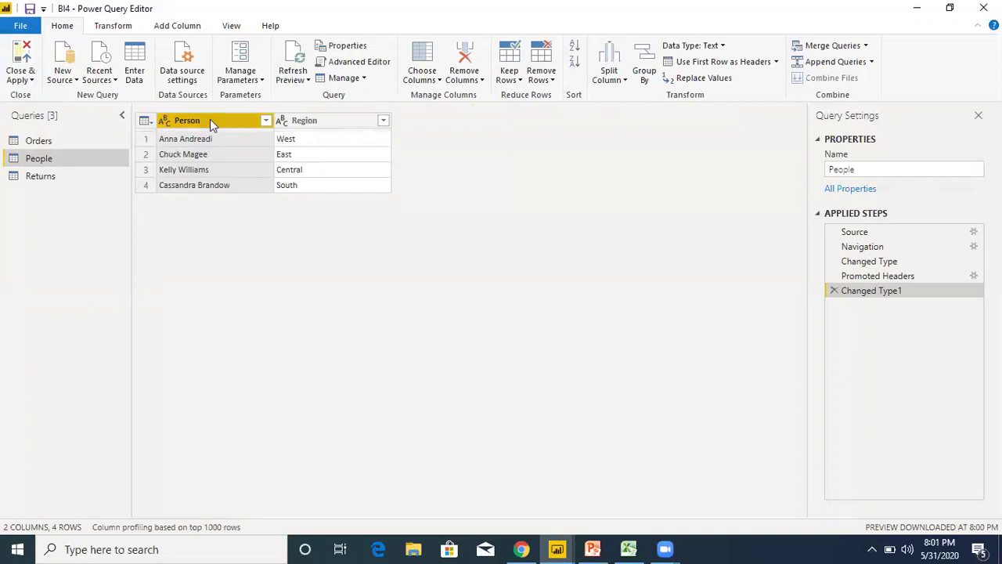
pyautogui.click(44, 179)
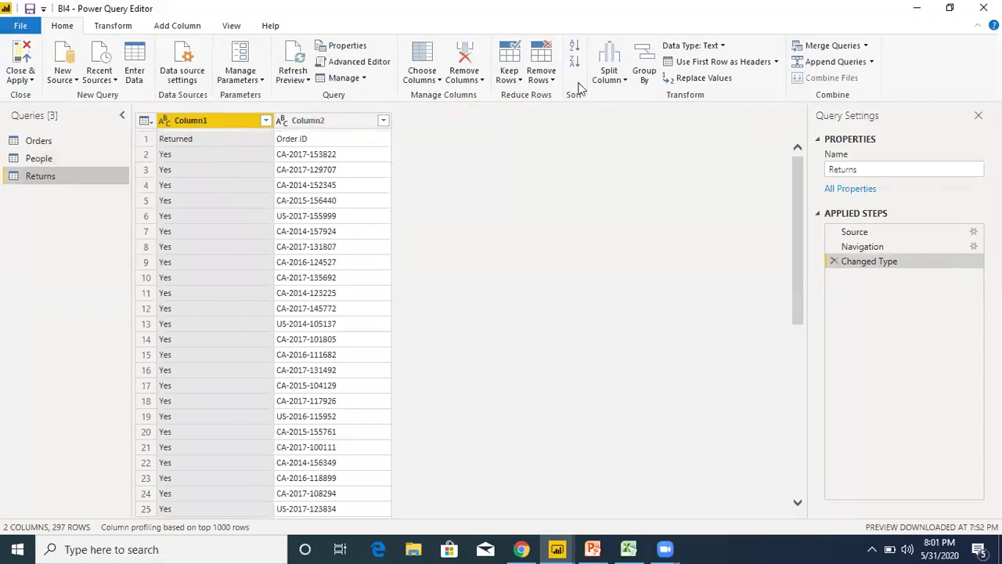
pyautogui.click(776, 62)
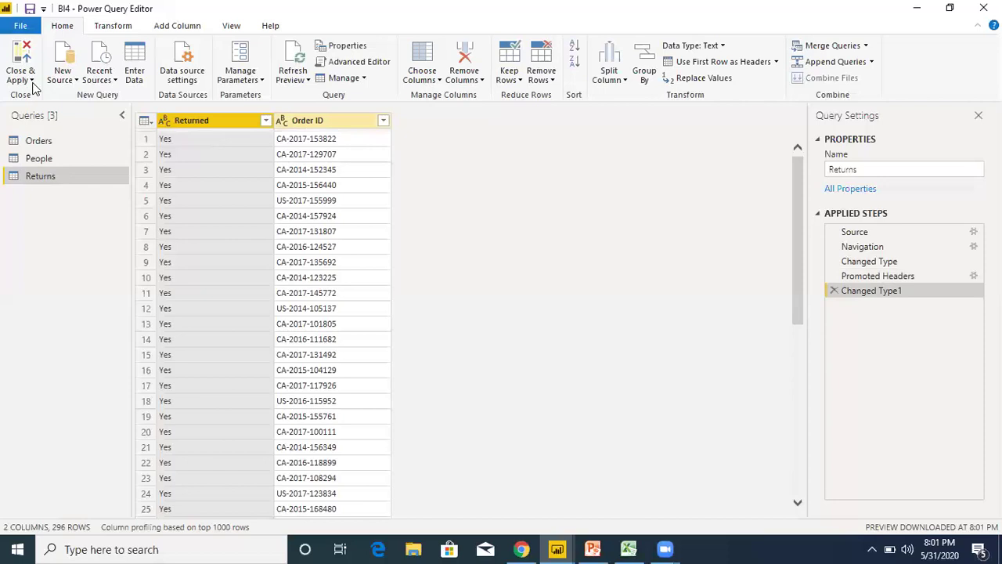
# - Start a new manually entered table and name it KPITable
pyautogui.click(135, 75)
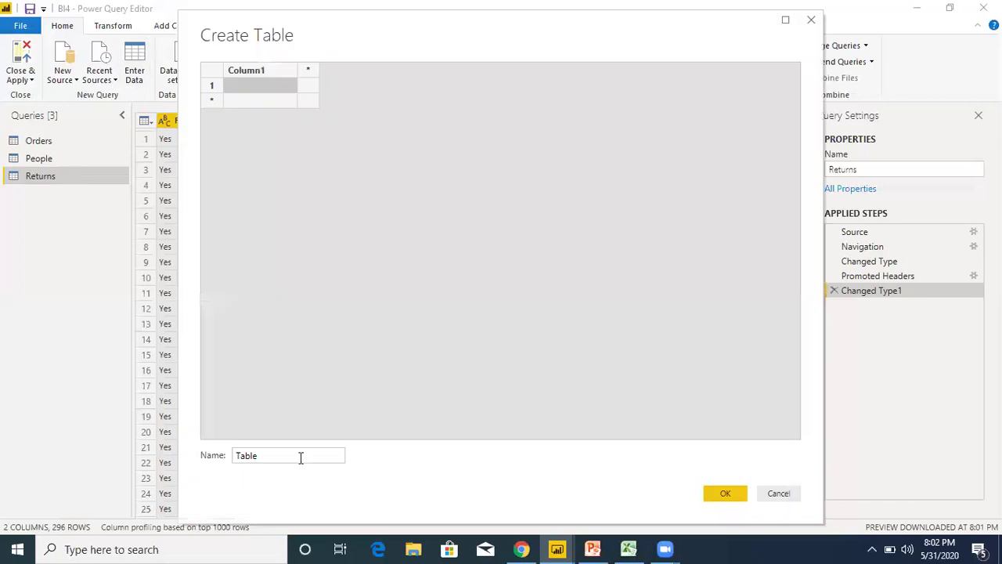
pyautogui.click(299, 458)
pyautogui.hotkey('ctrl', 'a')
pyautogui.write('T')
pyautogui.press('BackSpace')
pyautogui.write('KPITable')
# - Enter High and Low as the two rows of KPITable's first column and add a second column
pyautogui.click(259, 92)
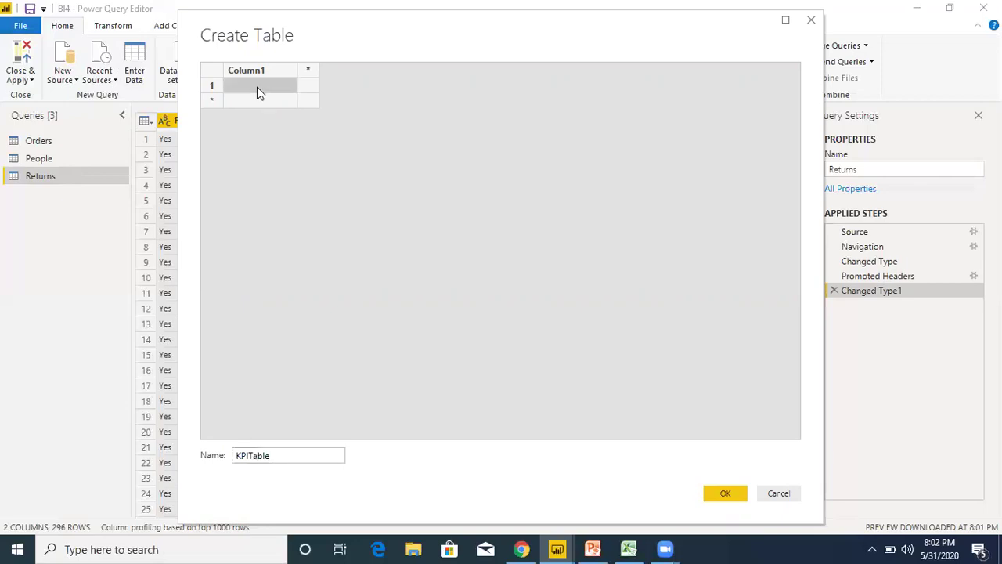
pyautogui.write('High')
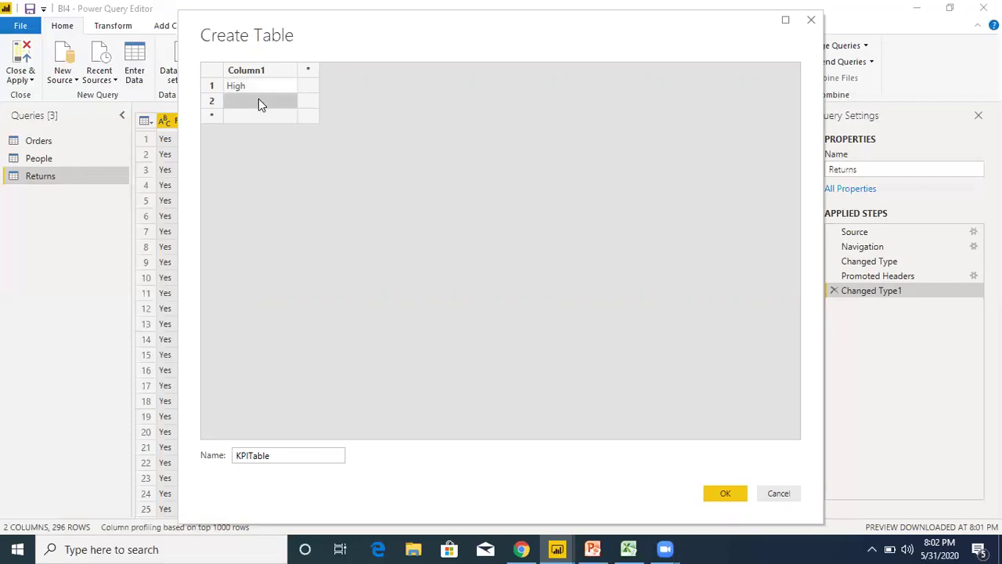
pyautogui.write('Low')
pyautogui.click(317, 86)
pyautogui.click(317, 86)
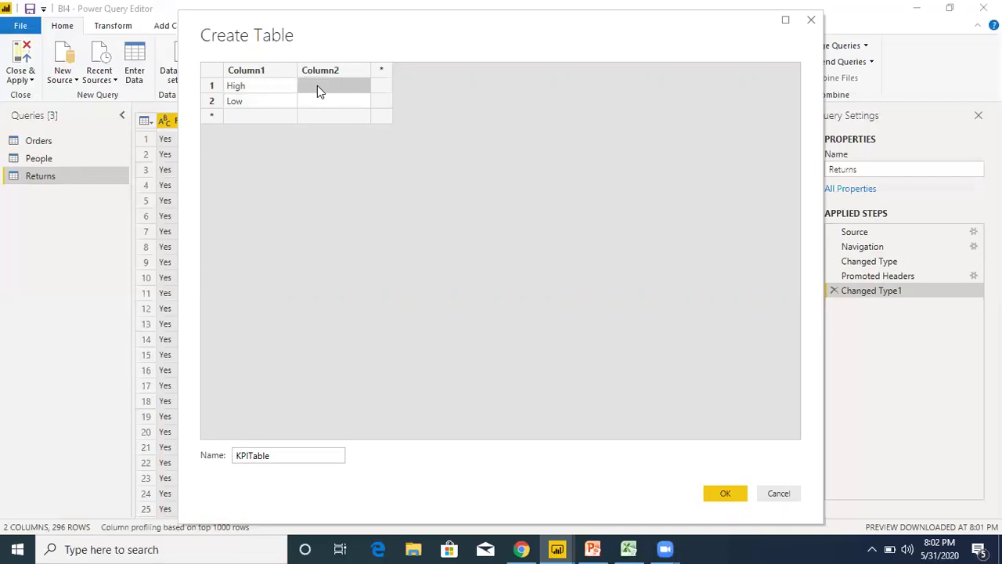
# - Rename KPITable's first column to Key and its second column to URL
pyautogui.doubleClick(266, 72)
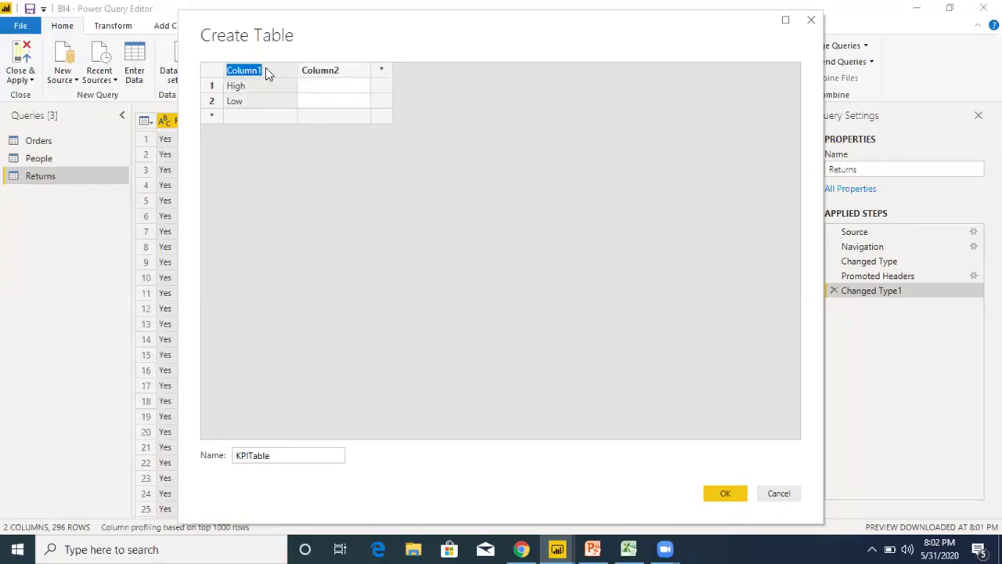
pyautogui.press('BackSpace')
pyautogui.write('Key')
pyautogui.doubleClick(351, 67)
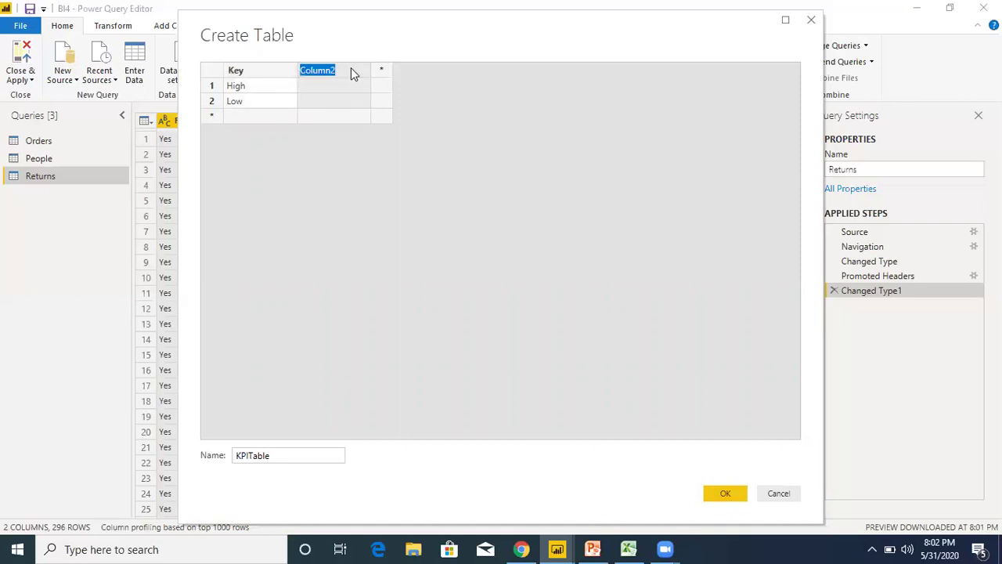
pyautogui.press('BackSpace')
pyautogui.write('URL')
pyautogui.press('Return')
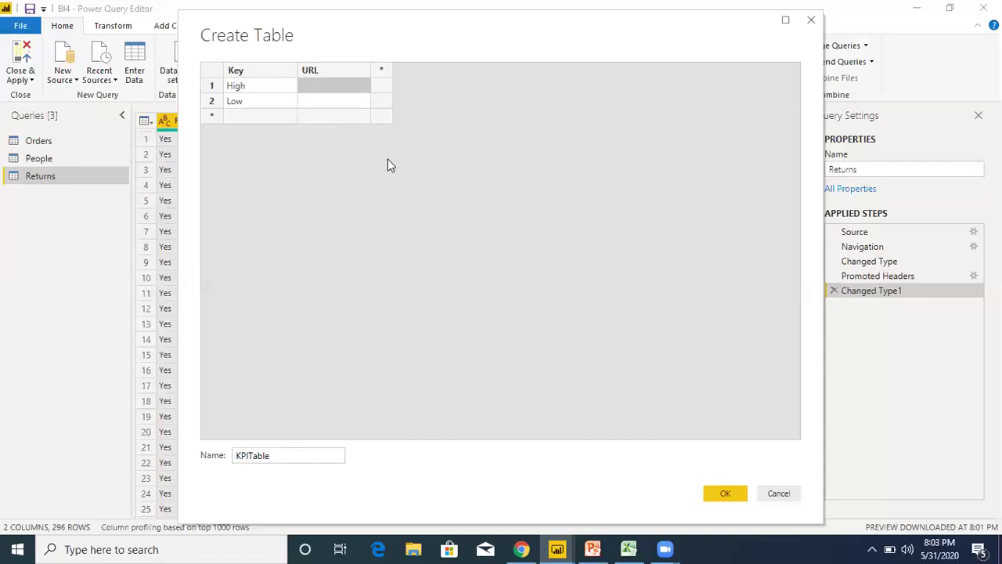
# - Copy the up arrow icon's image address from Iconfinder in Chrome and paste it as the High row's URL in the Power Query Editor
pyautogui.moveTo(522, 548)
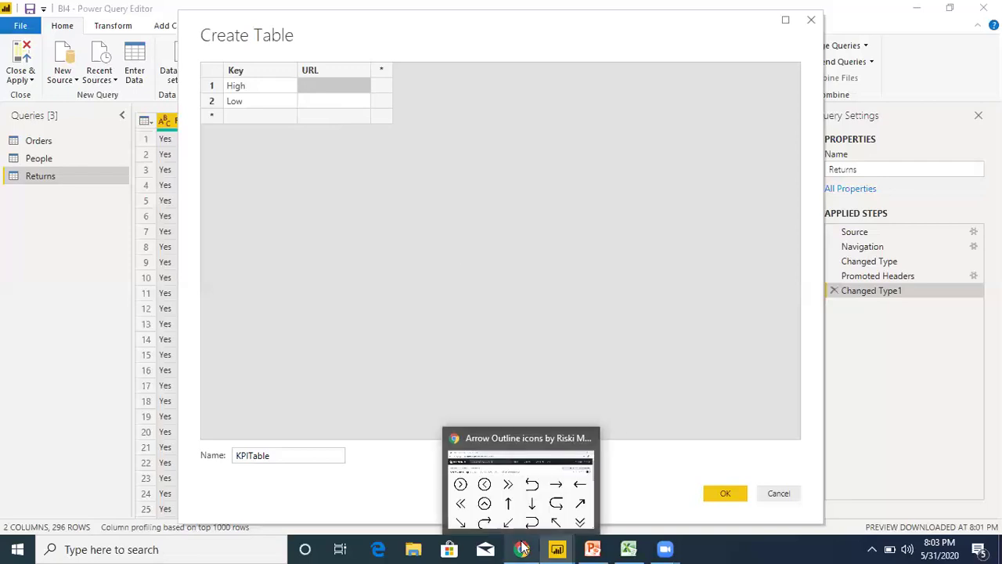
pyautogui.click(522, 548)
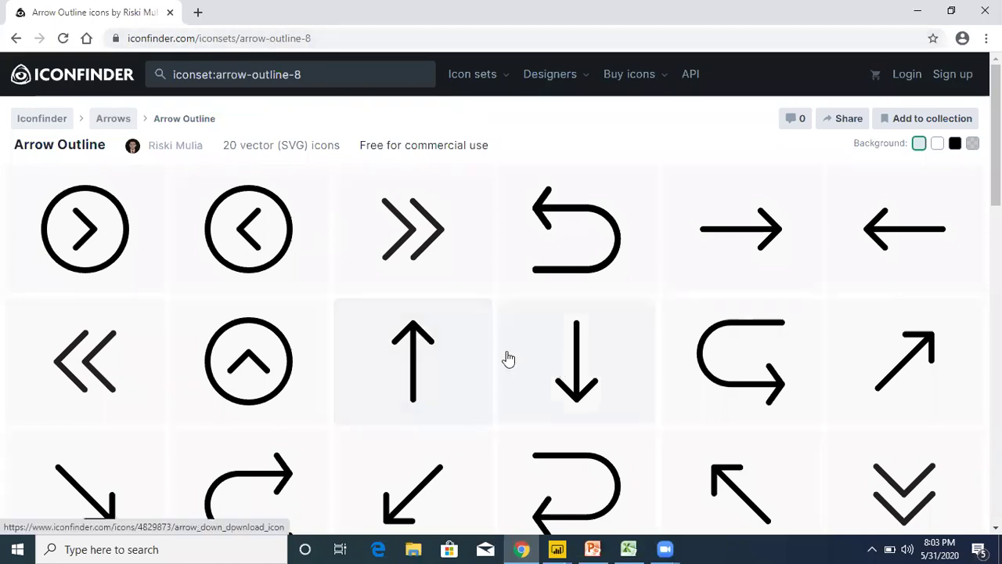
pyautogui.rightClick(432, 353)
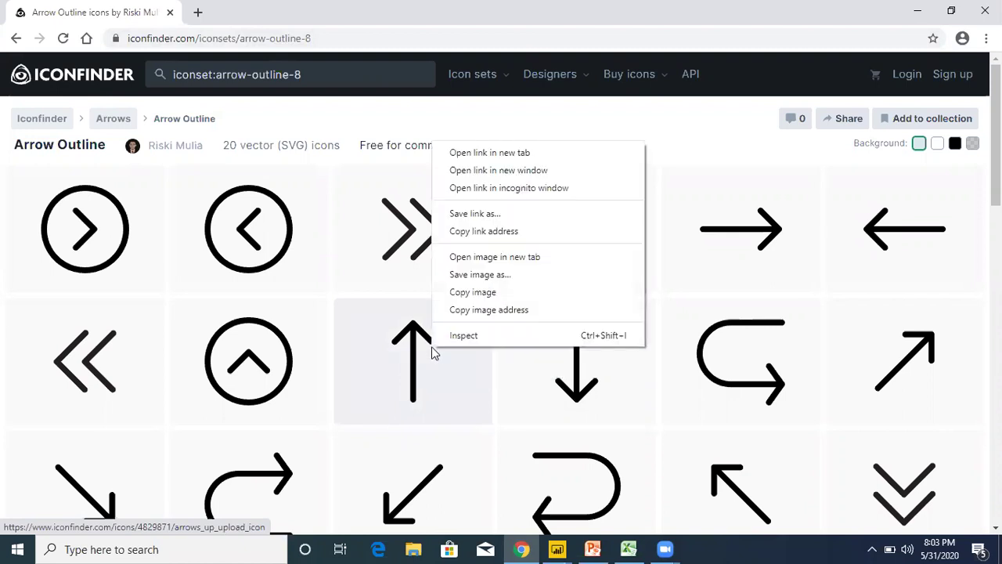
pyautogui.click(474, 310)
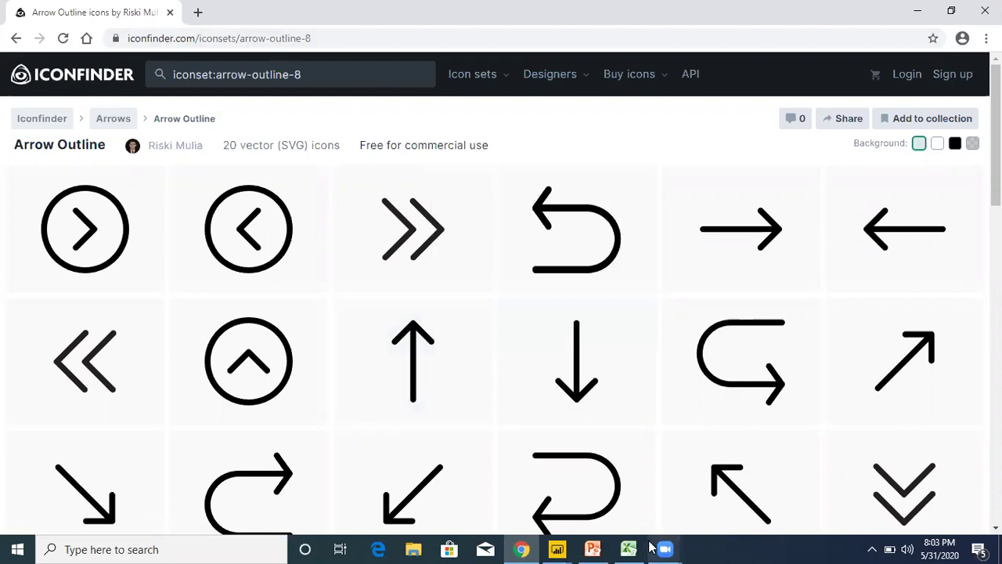
pyautogui.click(549, 550)
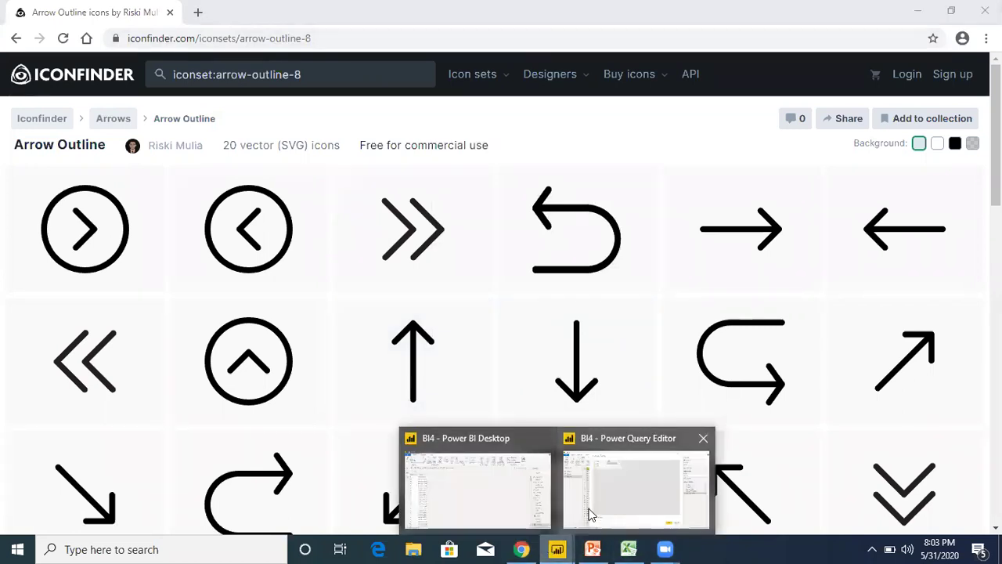
pyautogui.click(588, 517)
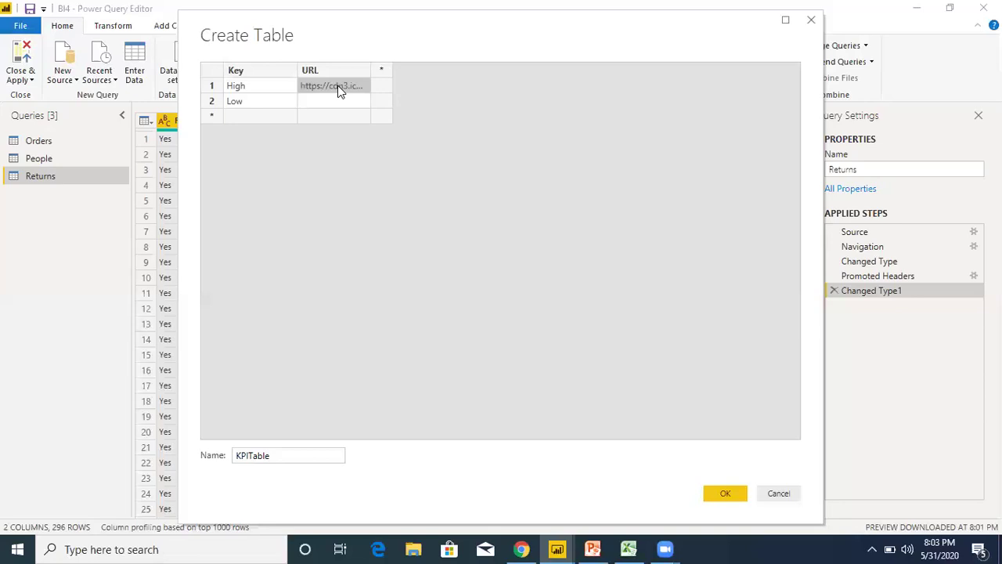
# - Copy the down arrow icon's image address from Chrome, paste it as the Low row's URL in KPITable, and widen the URL column
pyautogui.click(522, 548)
pyautogui.rightClick(601, 354)
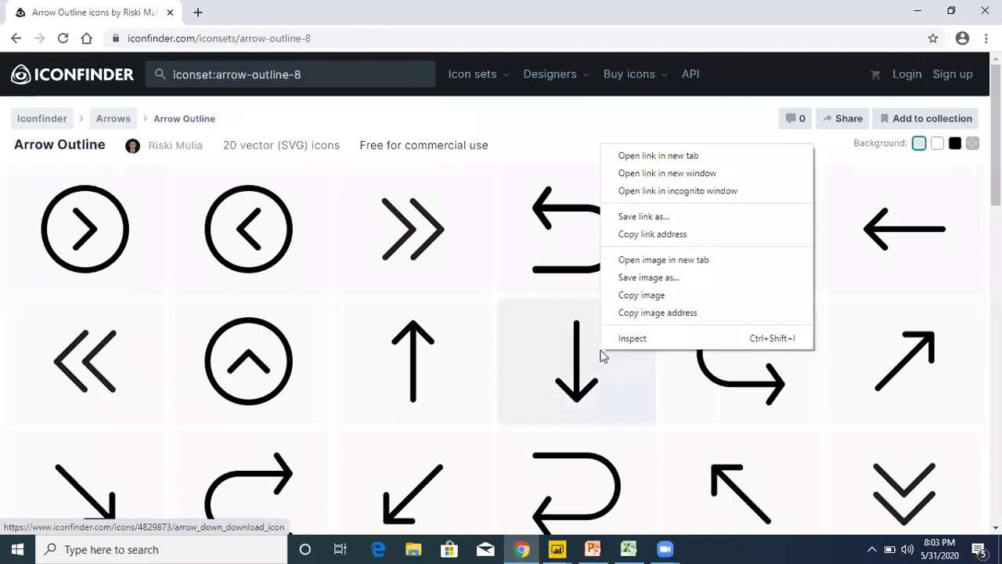
pyautogui.click(654, 313)
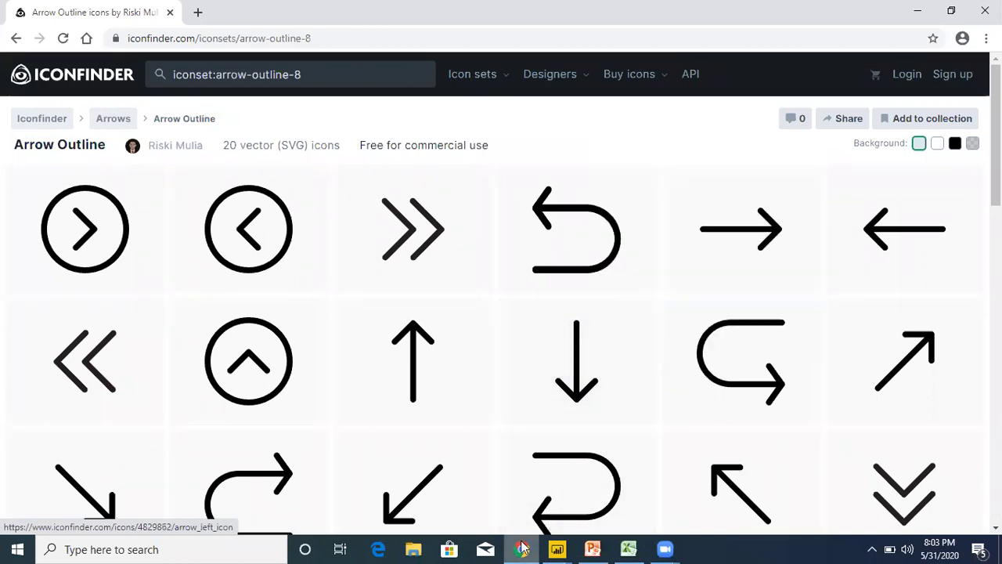
pyautogui.moveTo(559, 548)
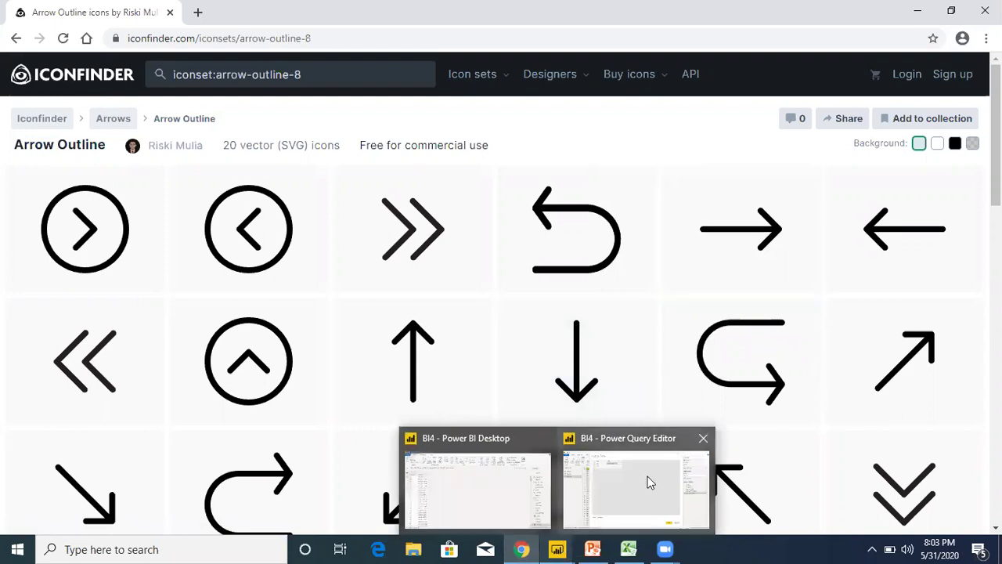
pyautogui.click(649, 481)
pyautogui.click(342, 103)
pyautogui.hotkey('ctrl', 'v')
pyautogui.moveTo(371, 70); pyautogui.dragTo(457, 74)
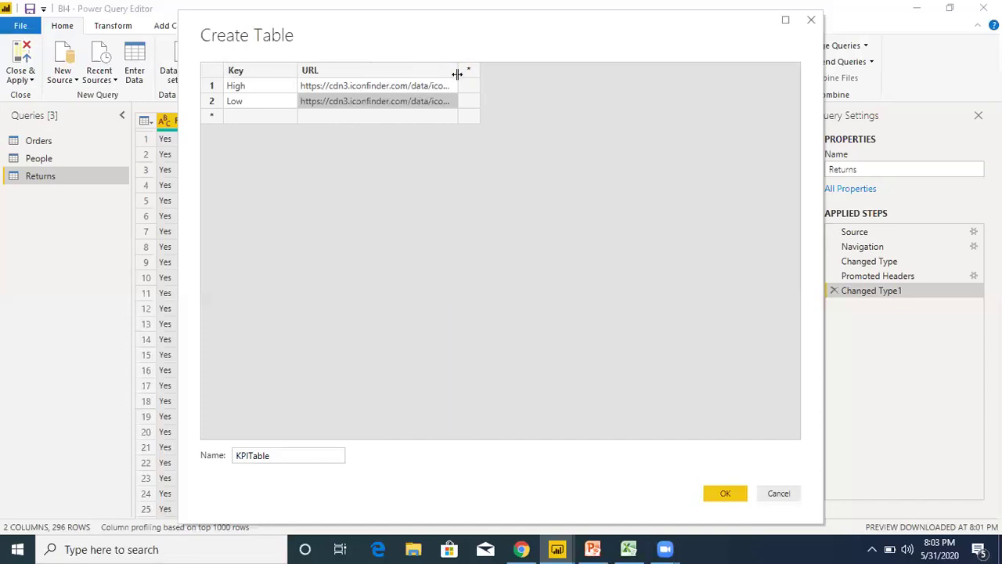
# - Create KPITable from the entered rows and return to the Power Query Editor
pyautogui.click(725, 494)
pyautogui.hotkey('alt', 'Tab')
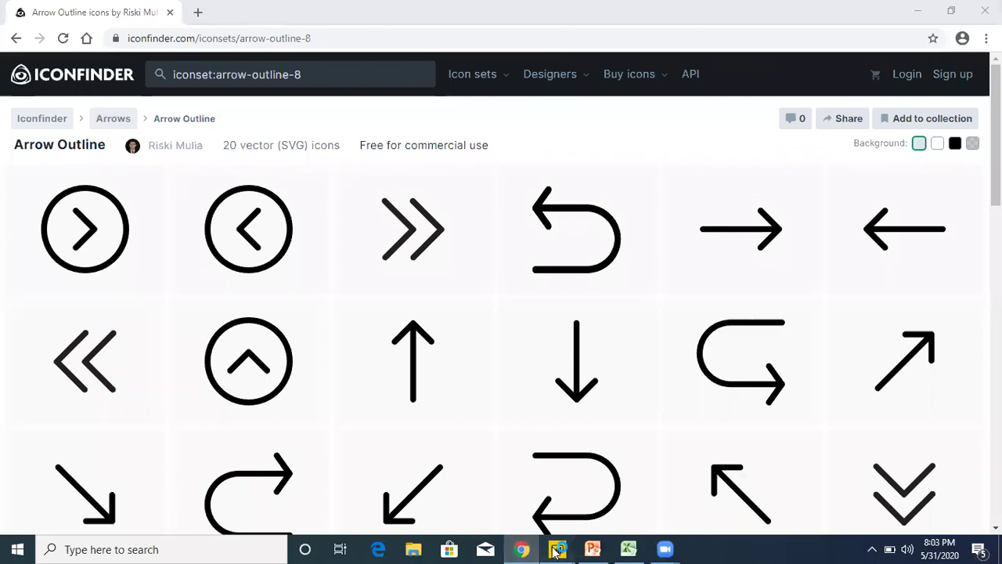
pyautogui.moveTo(555, 551)
pyautogui.click(631, 513)
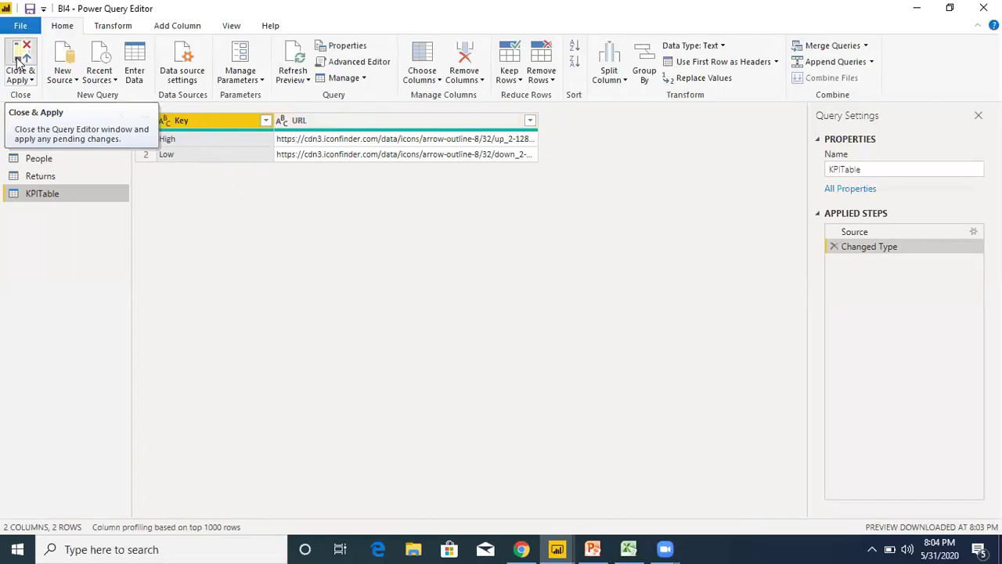
# - Close the Power Query Editor with the query changes applied and return to Power BI Desktop to view the updated Returns fields
pyautogui.hotkey('alt', 'Tab')
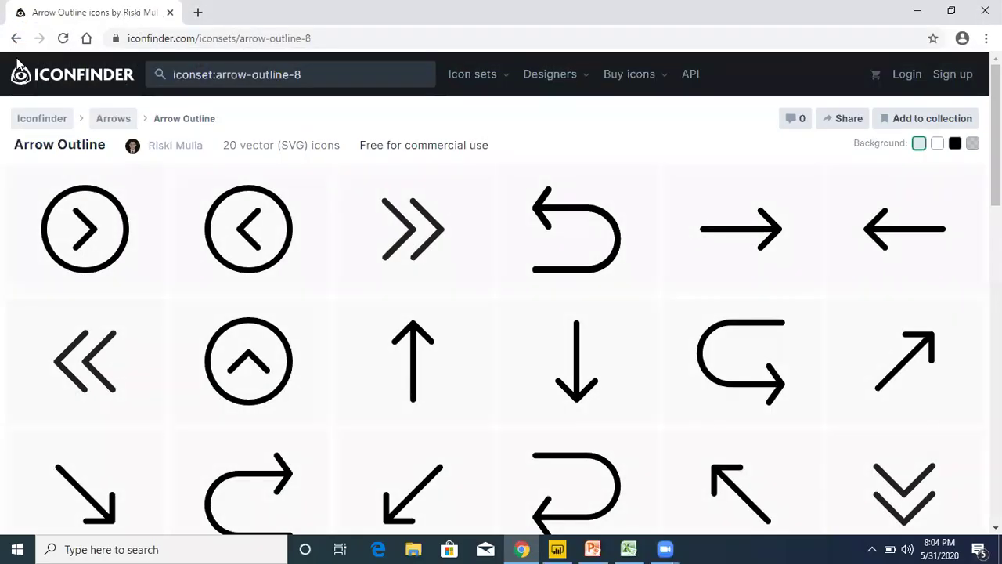
pyautogui.hotkey('alt', 'Tab')
pyautogui.moveTo(554, 544)
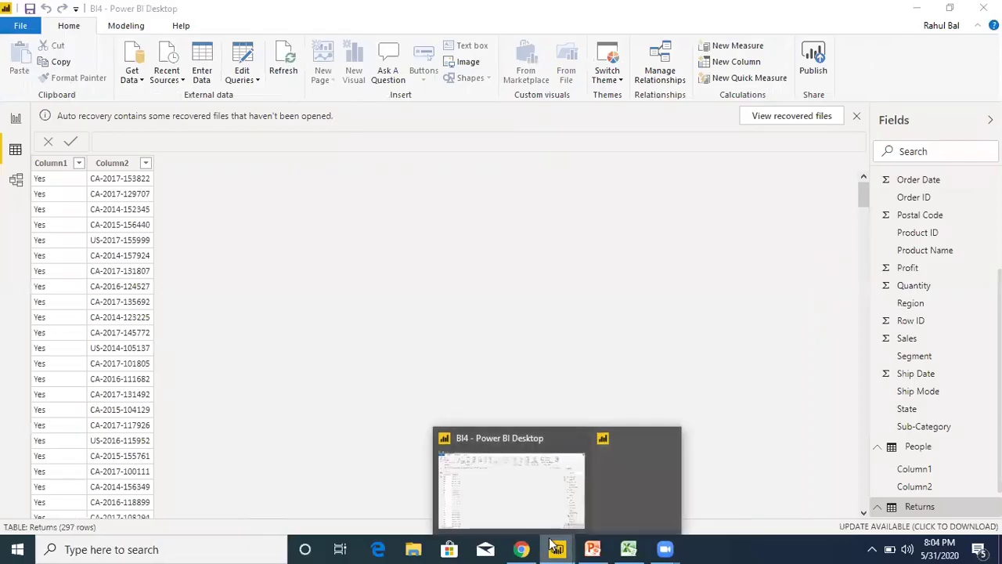
pyautogui.click(541, 509)
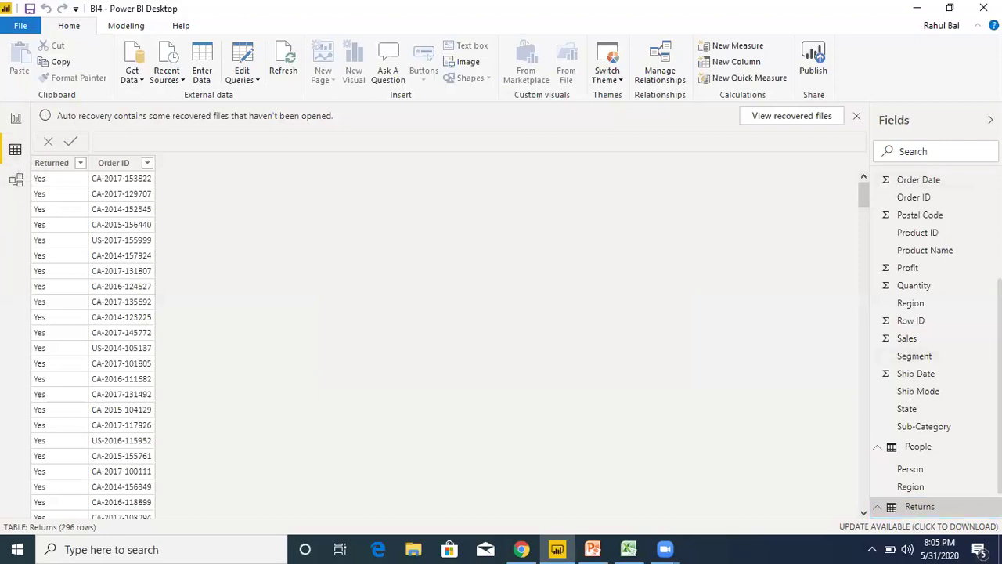
pyautogui.scroll(-1, 929, 470)
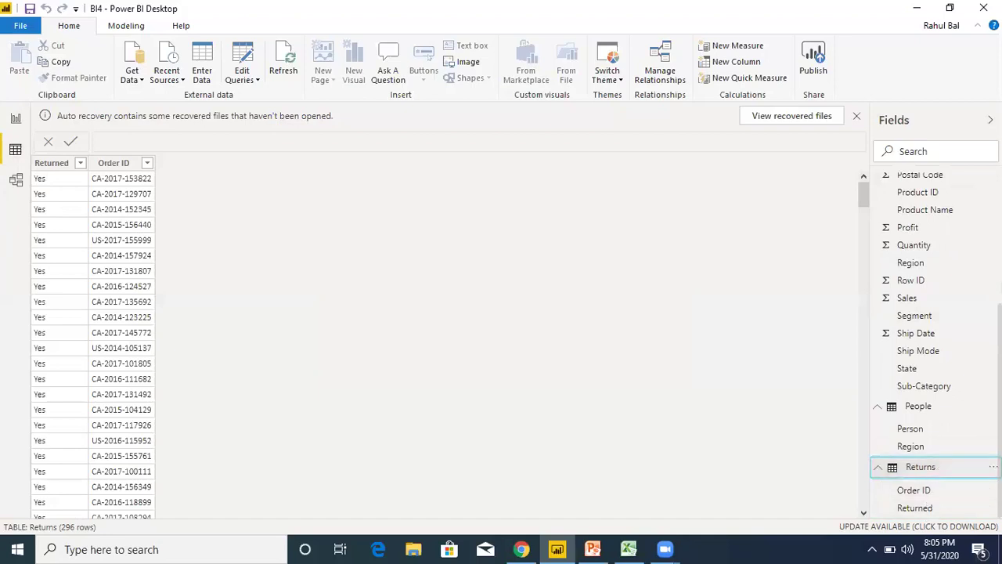
# - Set the data category of KPITable's URL column to Image URL and save the file
pyautogui.scroll(5, 932, 466)
pyautogui.scroll(1, 944, 270)
pyautogui.click(924, 183)
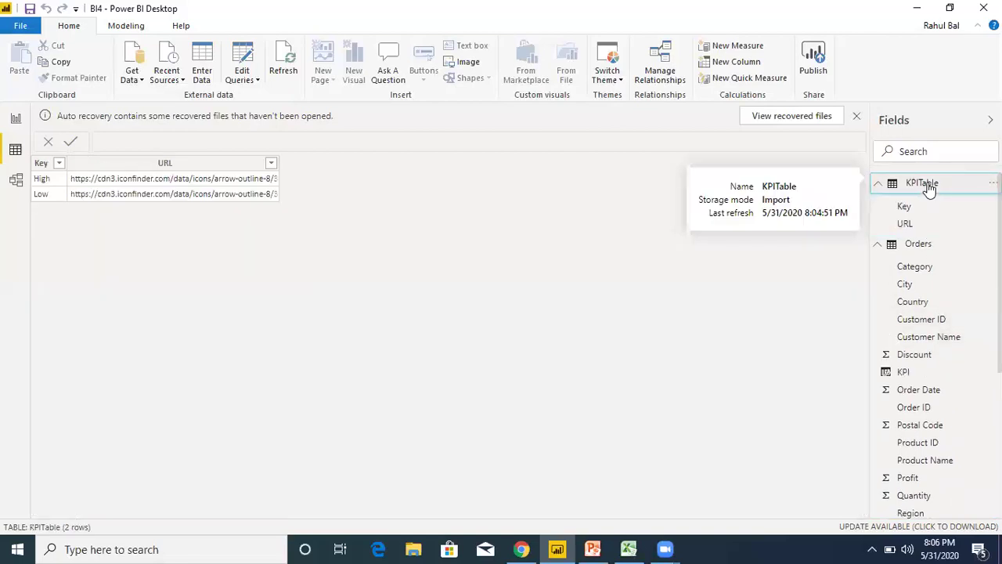
pyautogui.click(187, 167)
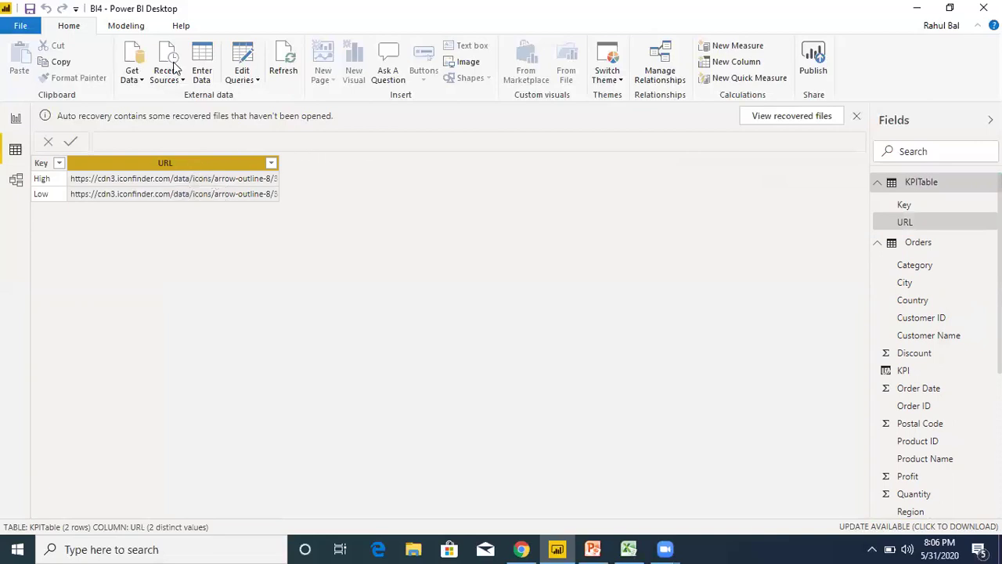
pyautogui.click(128, 27)
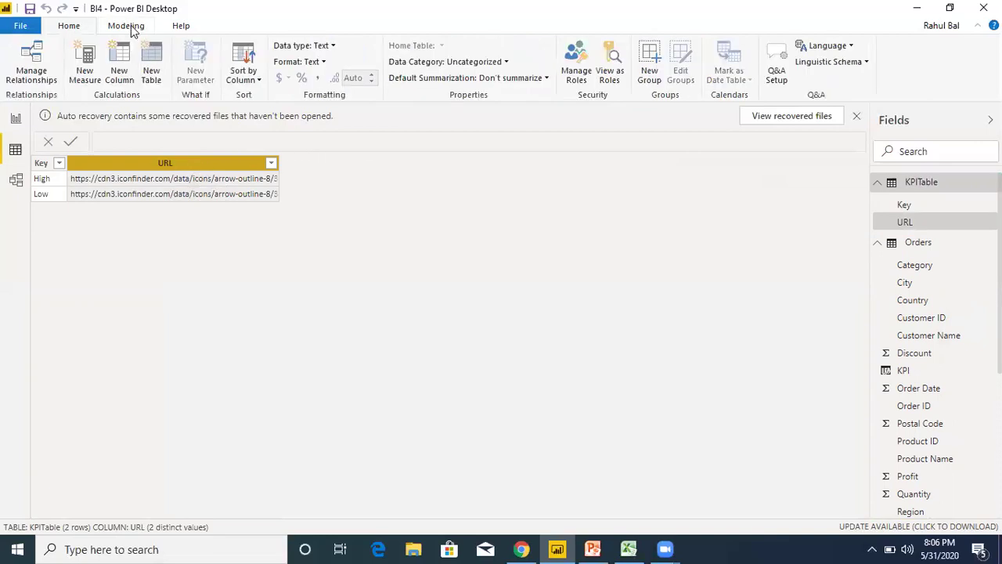
pyautogui.click(506, 66)
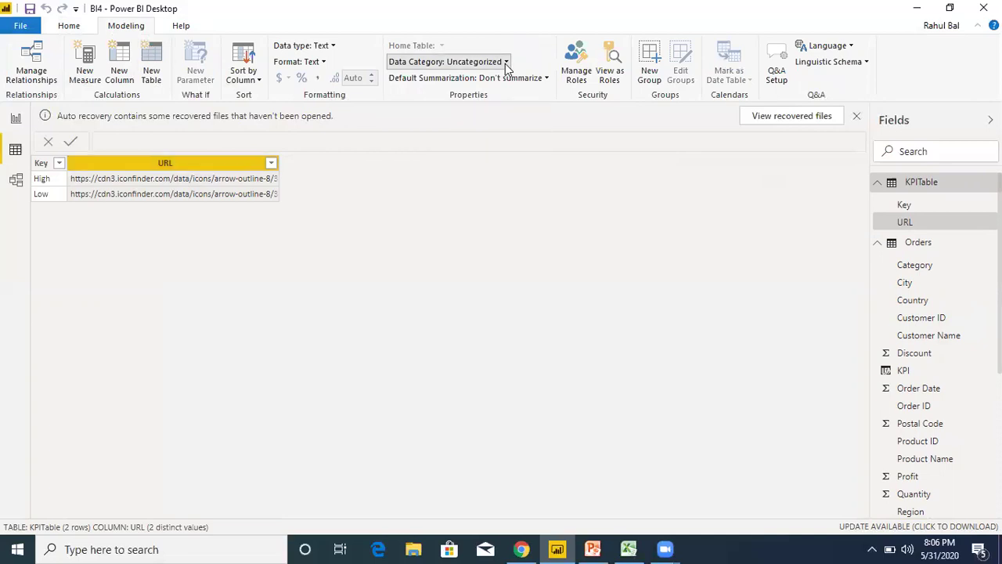
pyautogui.click(505, 66)
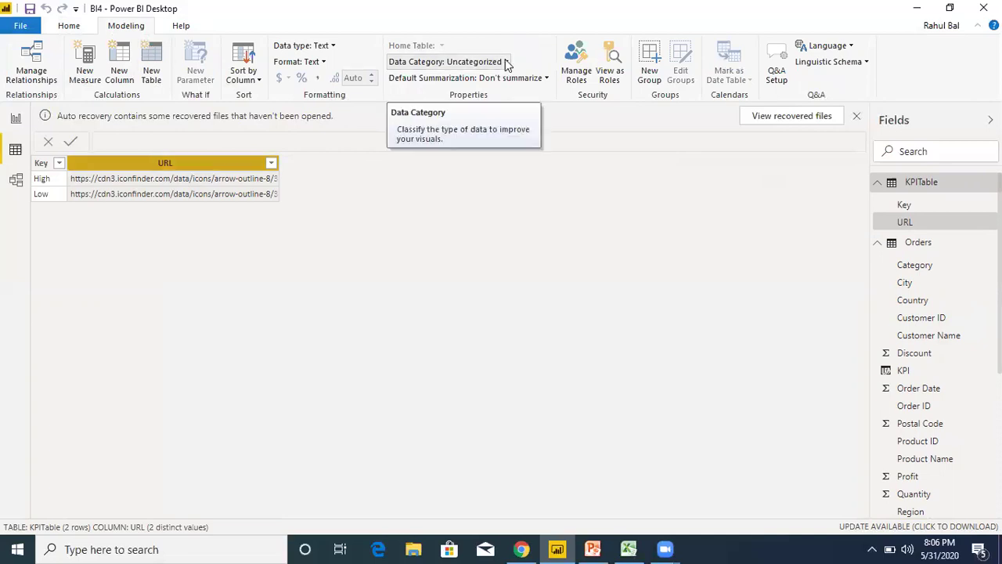
pyautogui.click(505, 64)
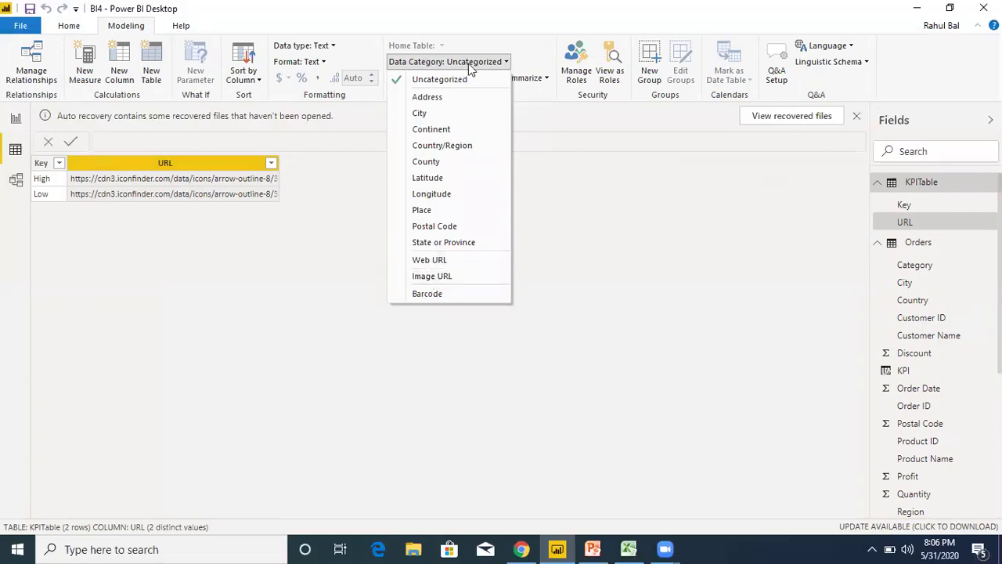
pyautogui.click(447, 278)
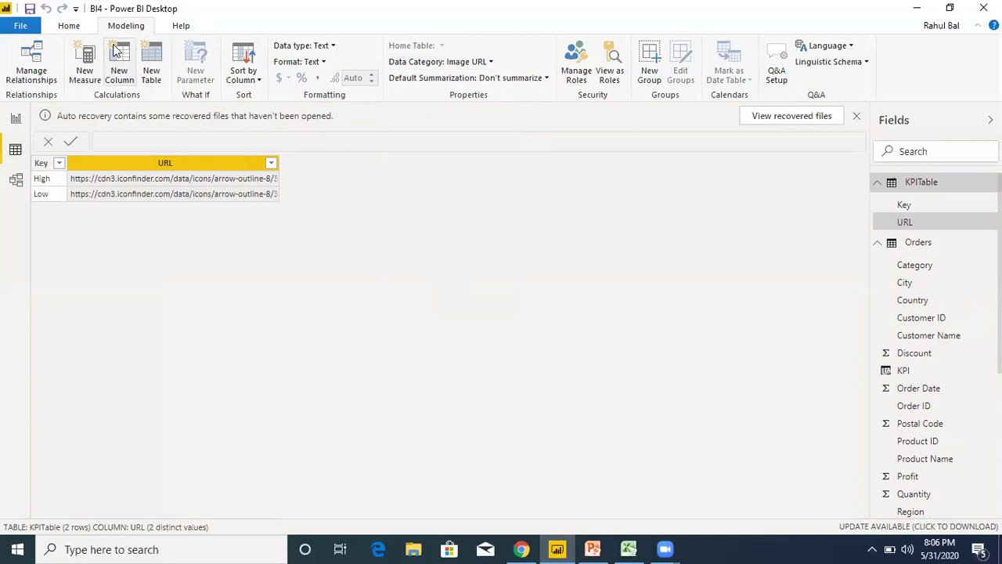
pyautogui.click(30, 9)
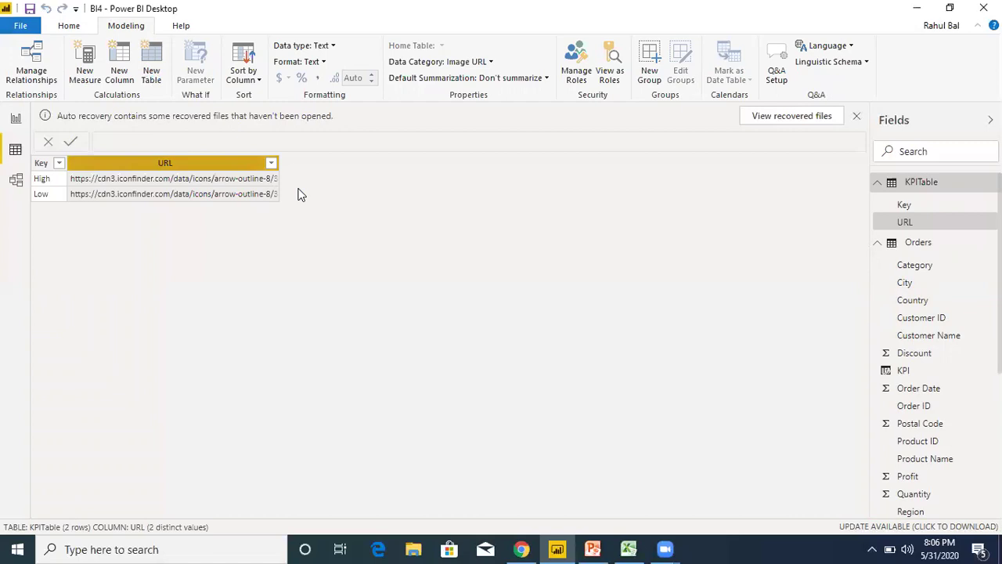
# - Open the model diagram and reposition KPITable beside the Orders table, above People
pyautogui.click(18, 184)
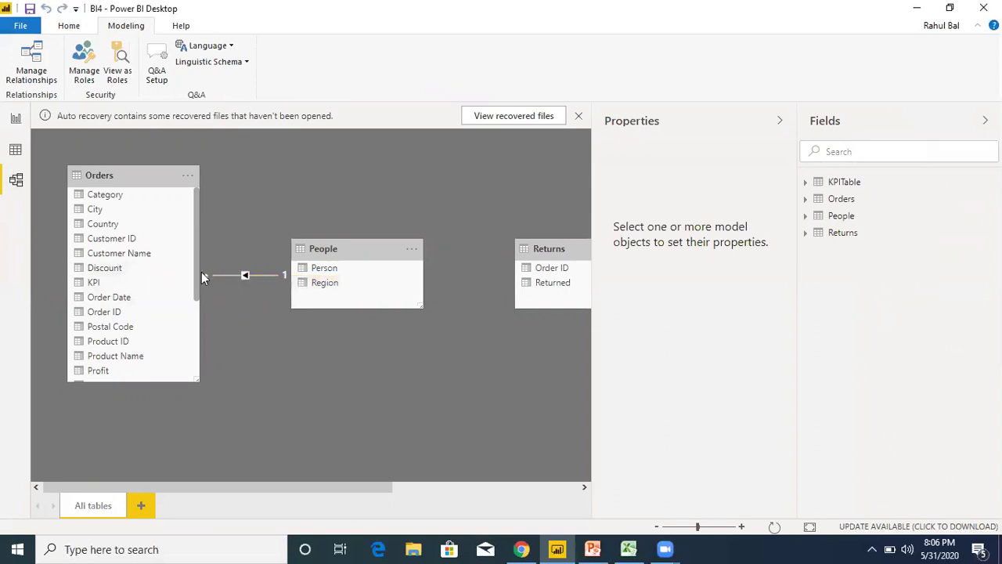
pyautogui.scroll(-3, 192, 333)
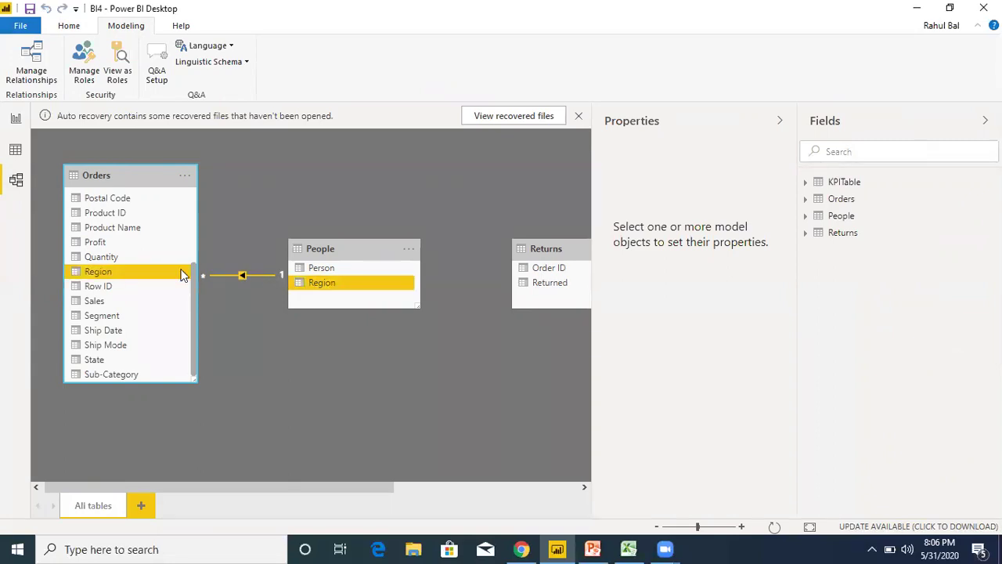
pyautogui.moveTo(364, 480); pyautogui.dragTo(553, 490)
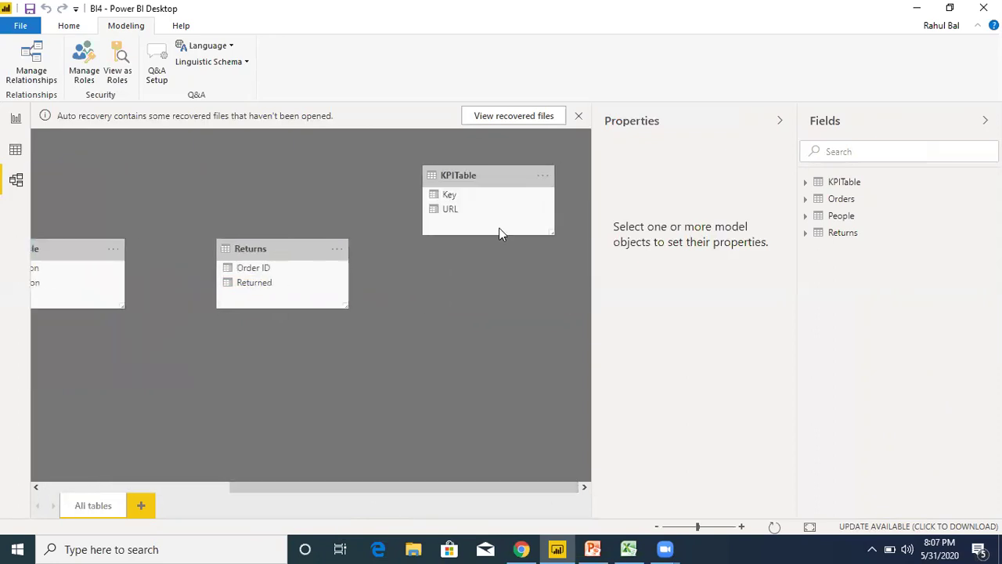
pyautogui.moveTo(490, 175); pyautogui.dragTo(102, 144)
pyautogui.moveTo(444, 494); pyautogui.dragTo(212, 447)
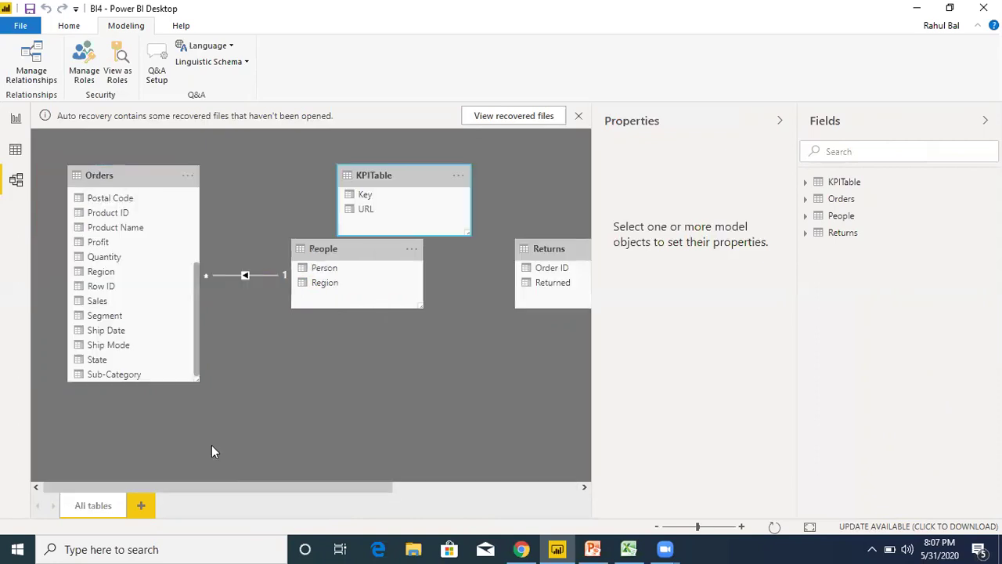
pyautogui.moveTo(390, 174); pyautogui.dragTo(301, 173)
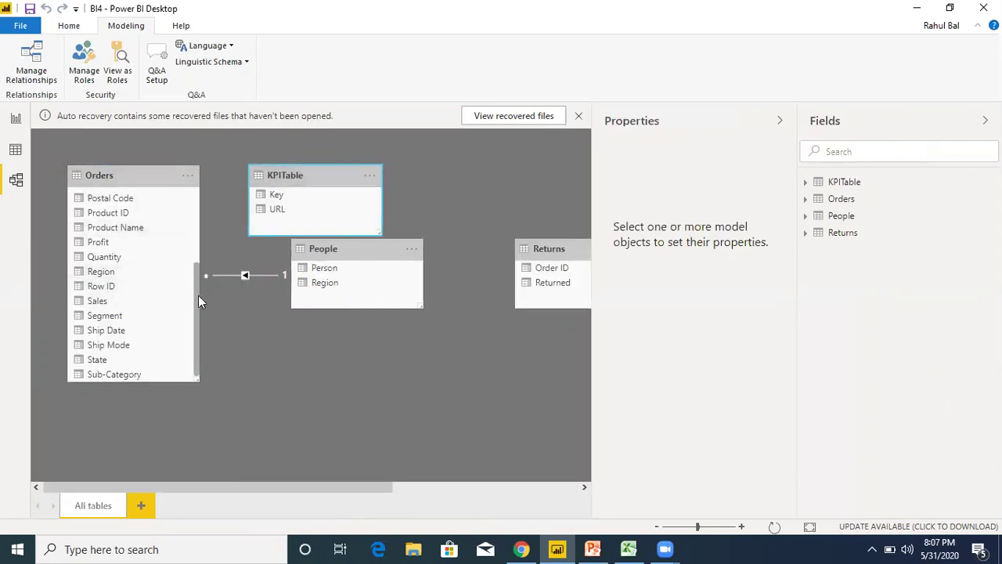
# - Create a relationship from the KPI field in Orders to the Key field in KPITable and save the file
pyautogui.moveTo(198, 296); pyautogui.dragTo(185, 222)
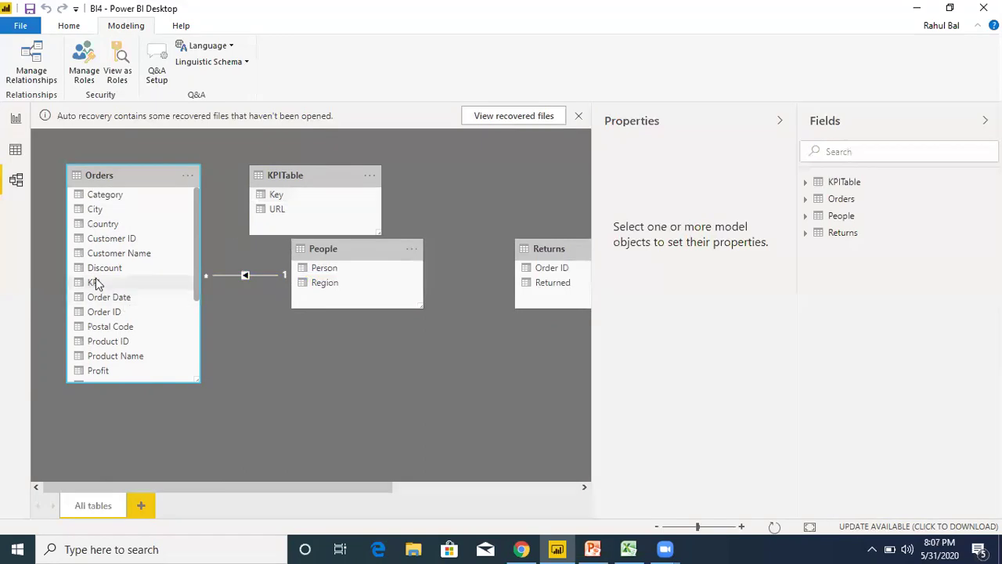
pyautogui.moveTo(123, 282); pyautogui.dragTo(298, 196)
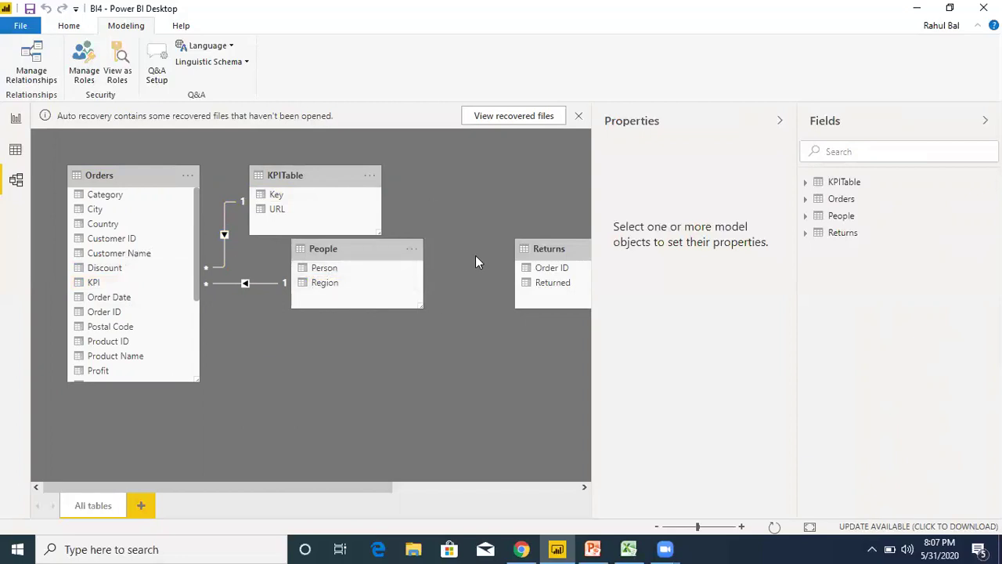
pyautogui.click(30, 9)
# - Return to the report page, insert an empty table visual and resize it
pyautogui.click(16, 116)
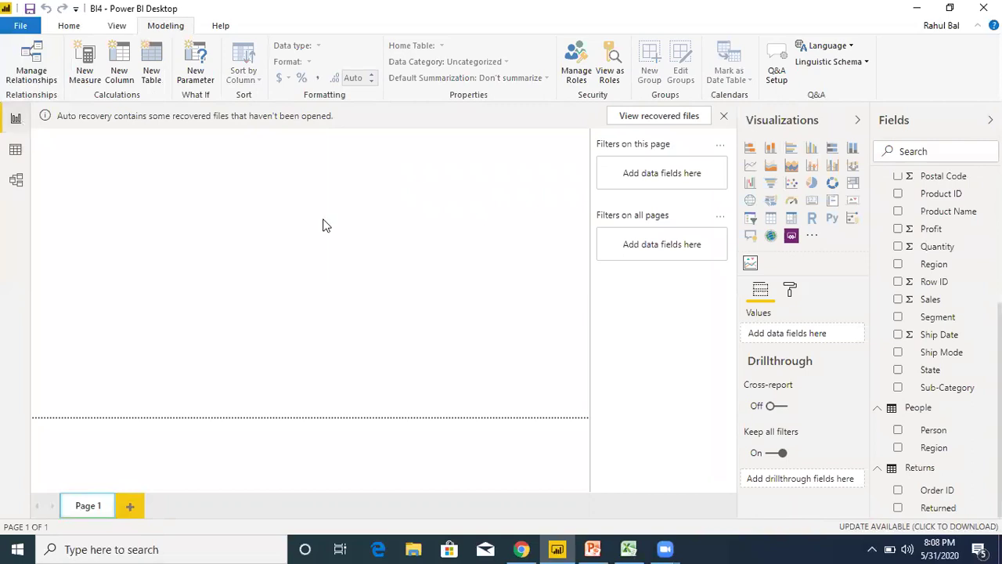
pyautogui.click(770, 219)
pyautogui.moveTo(157, 223); pyautogui.dragTo(230, 391)
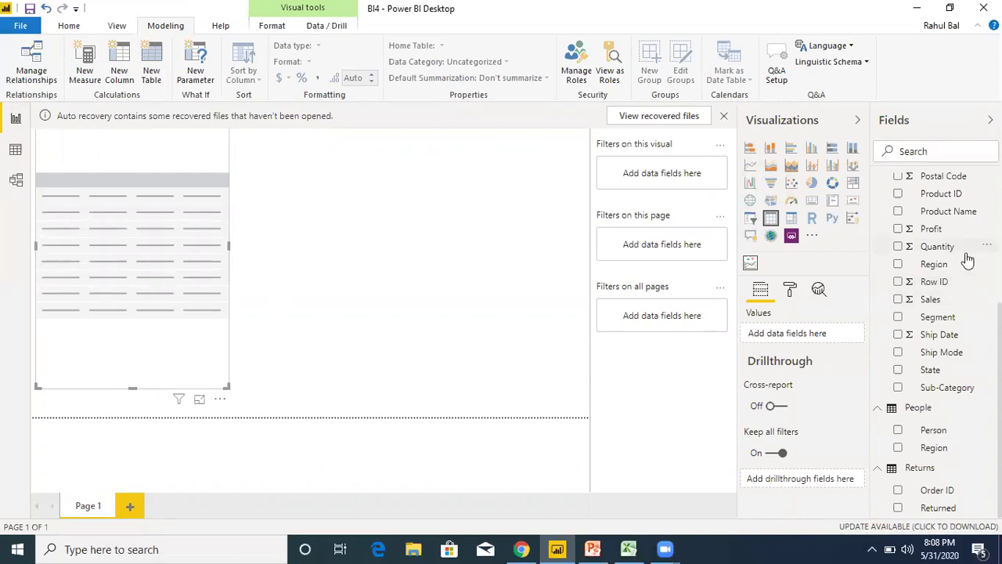
# - Add the City and Sales fields from Orders to the table visual's values
pyautogui.scroll(2, 967, 255)
pyautogui.scroll(3, 948, 242)
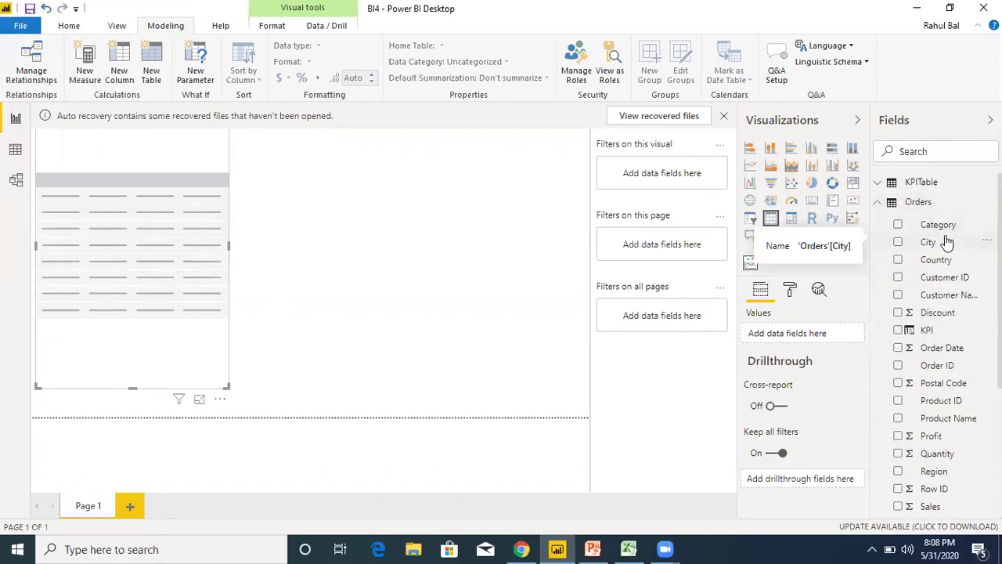
pyautogui.moveTo(944, 247); pyautogui.dragTo(801, 332)
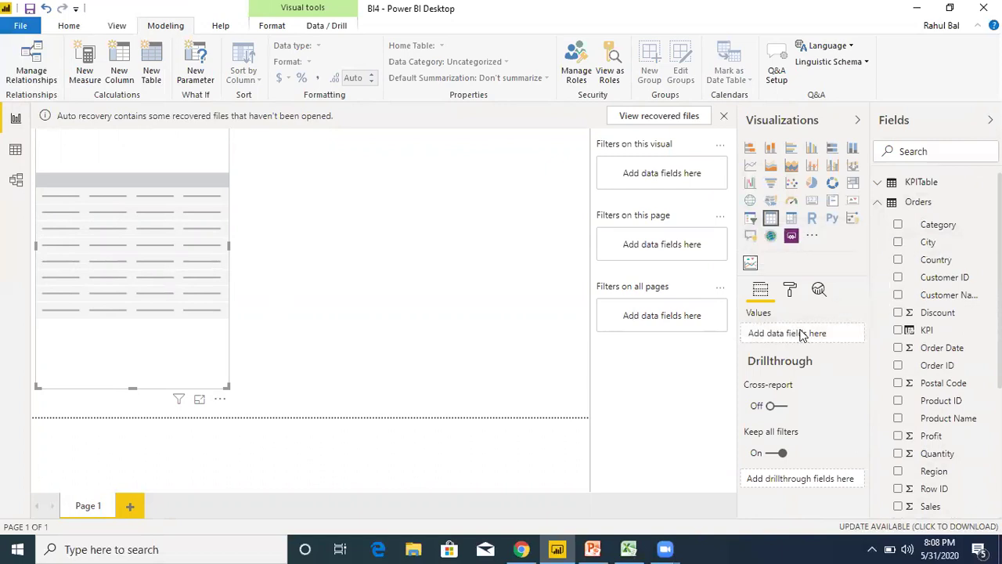
pyautogui.scroll(-4, 950, 394)
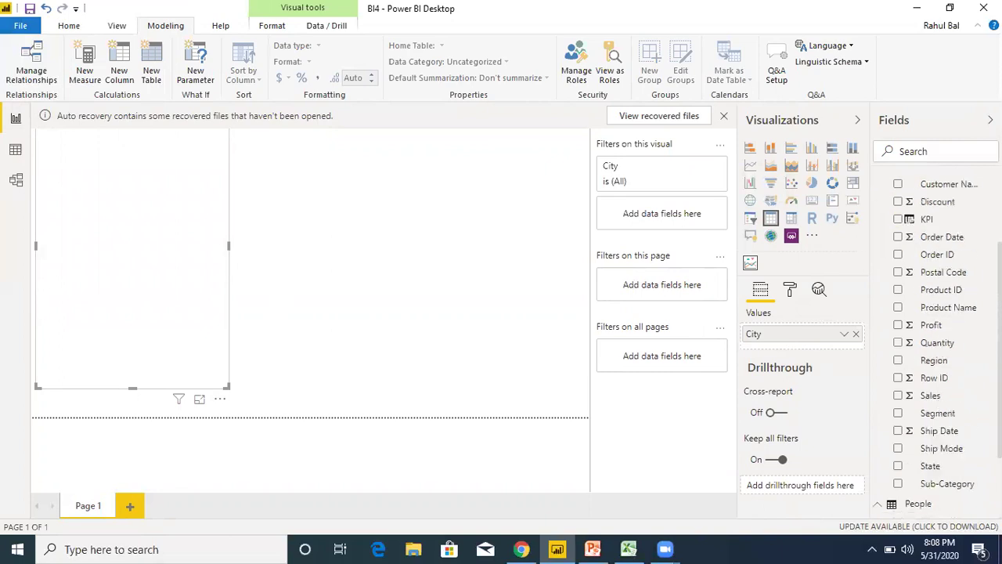
pyautogui.moveTo(931, 344); pyautogui.dragTo(780, 343)
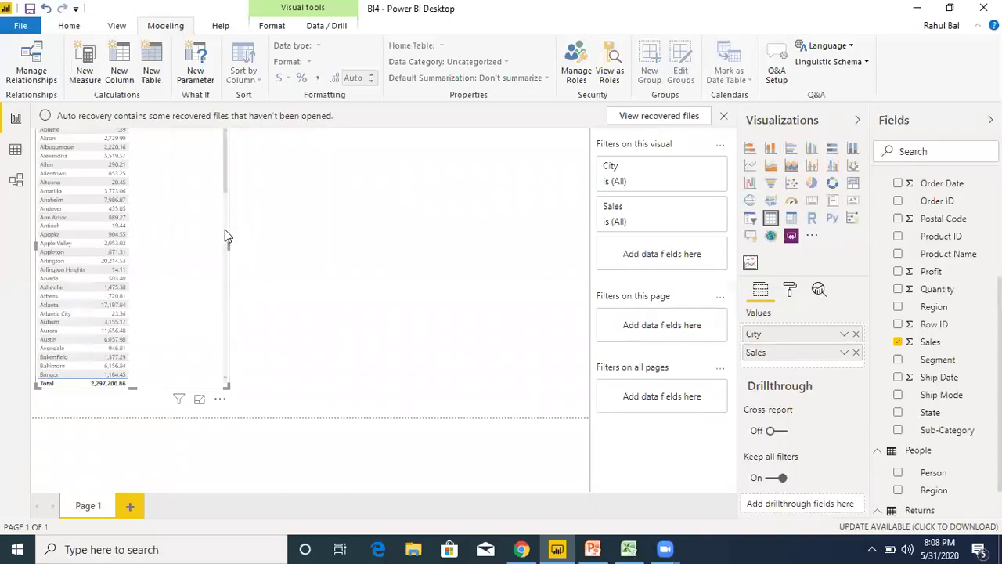
# - Enlarge the City and Sales table visual, mainly in width
pyautogui.moveTo(228, 387); pyautogui.dragTo(301, 399)
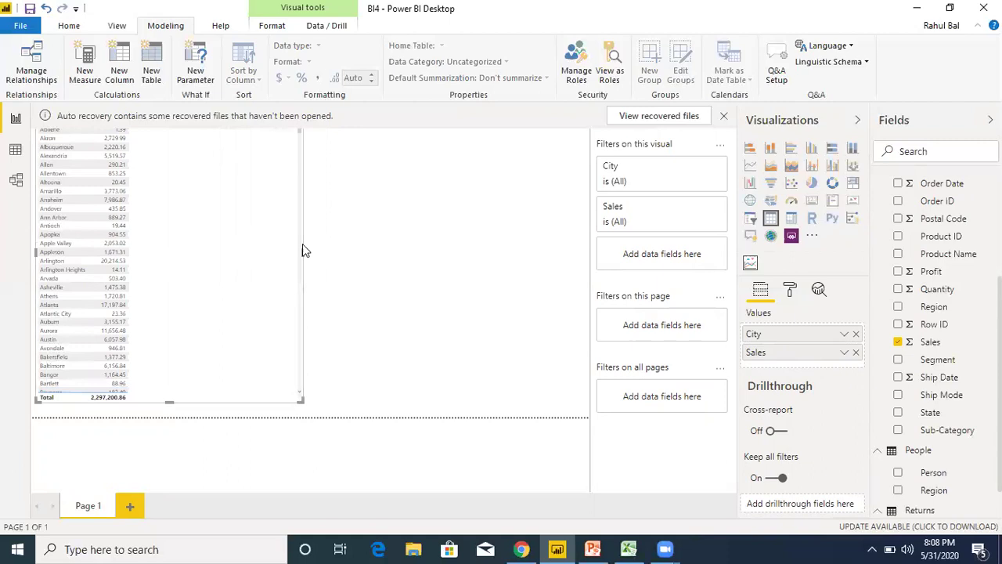
pyautogui.moveTo(297, 141); pyautogui.dragTo(307, 236)
pyautogui.moveTo(305, 135)
pyautogui.mouseDown()
pyautogui.moveTo(304, 349)
pyautogui.moveTo(311, 128)
pyautogui.mouseUp()
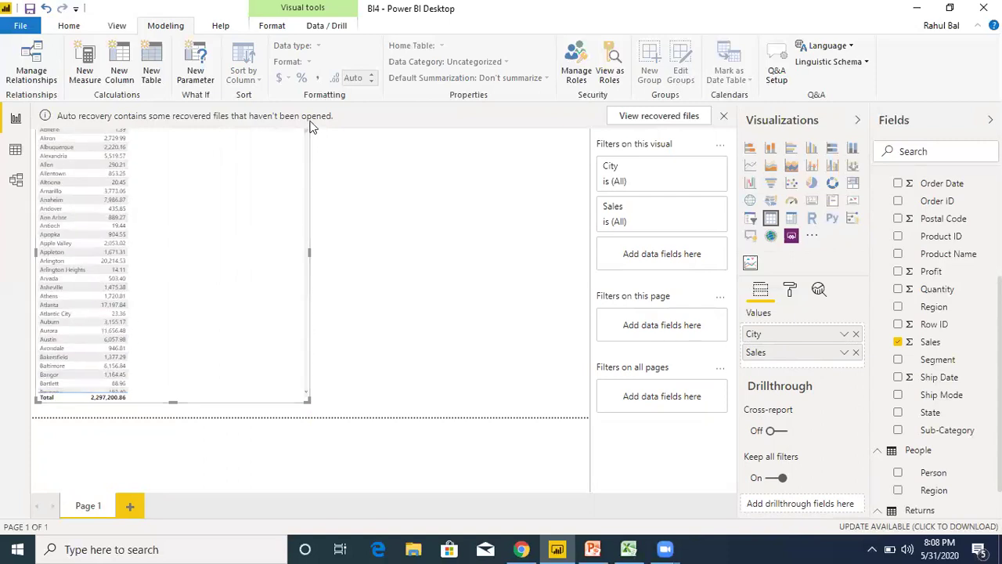
# - Add the KPI field from Orders to the table visual after Sales and review the classified rows
pyautogui.moveTo(1000, 349); pyautogui.dragTo(1000, 312)
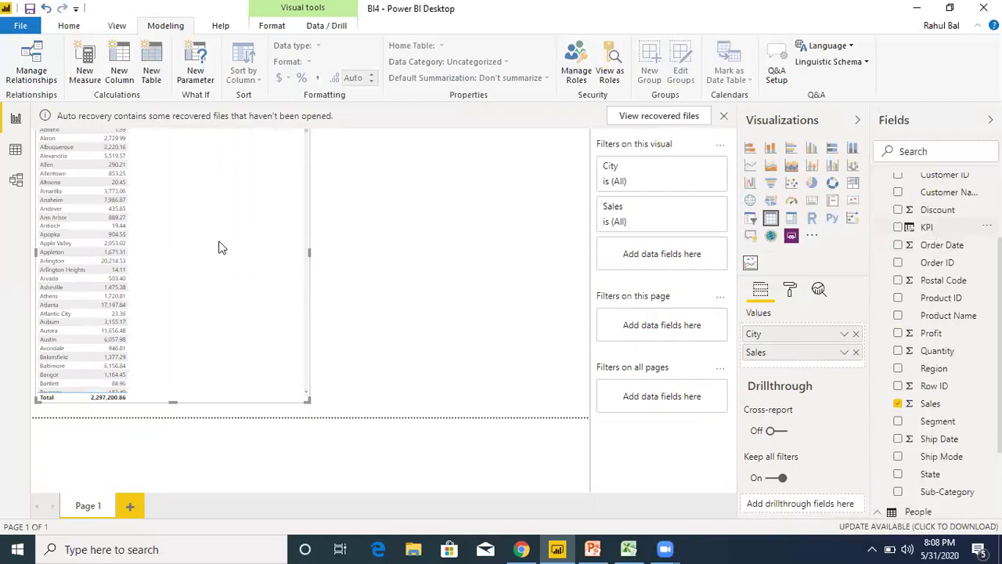
pyautogui.moveTo(966, 234); pyautogui.dragTo(818, 370)
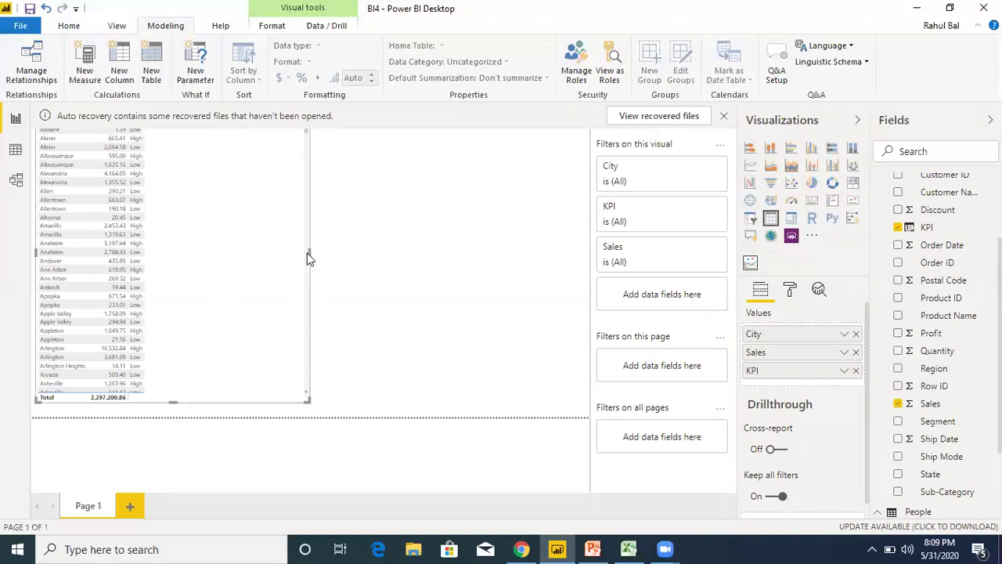
pyautogui.moveTo(307, 132); pyautogui.dragTo(308, 160)
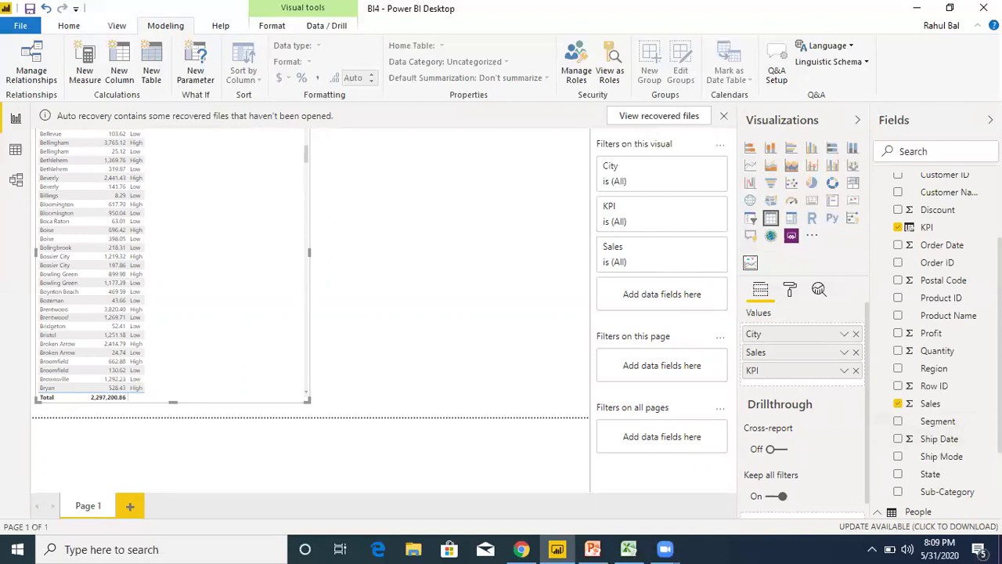
# - Add KPITable's URL field to the table visual after KPI, review the arrow rows and shift the visual slightly left on the page
pyautogui.scroll(-3, 940, 340)
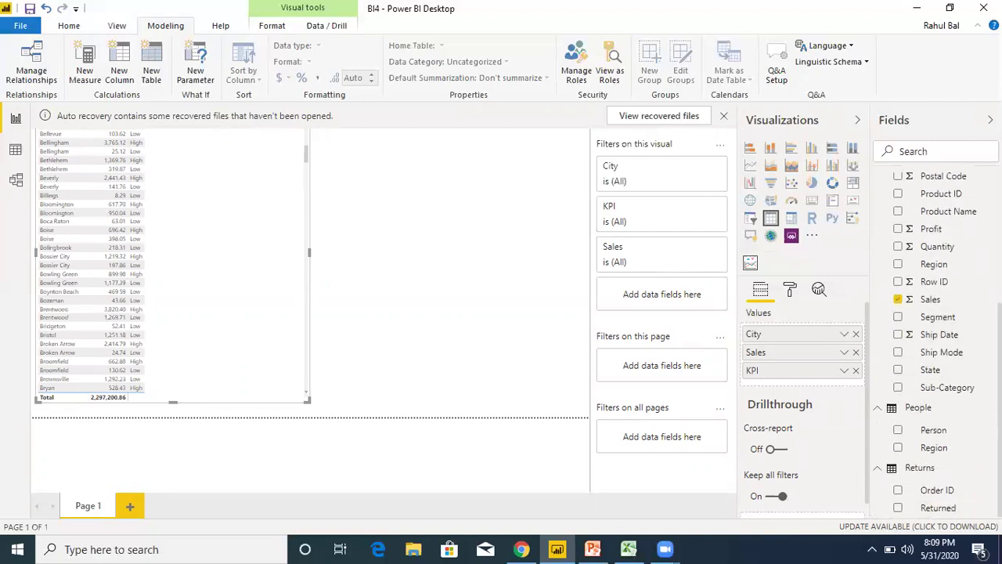
pyautogui.scroll(5, 921, 188)
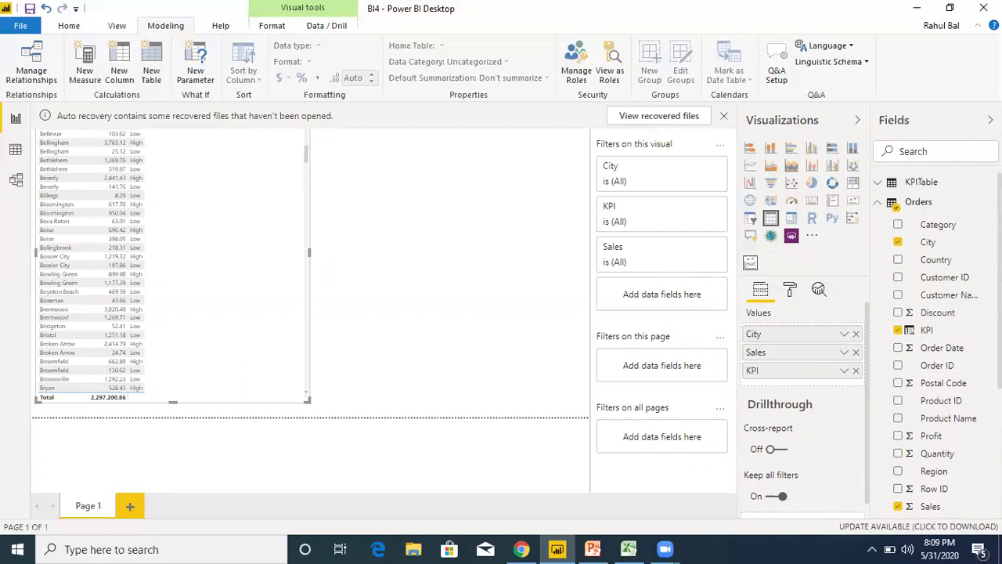
pyautogui.click(916, 183)
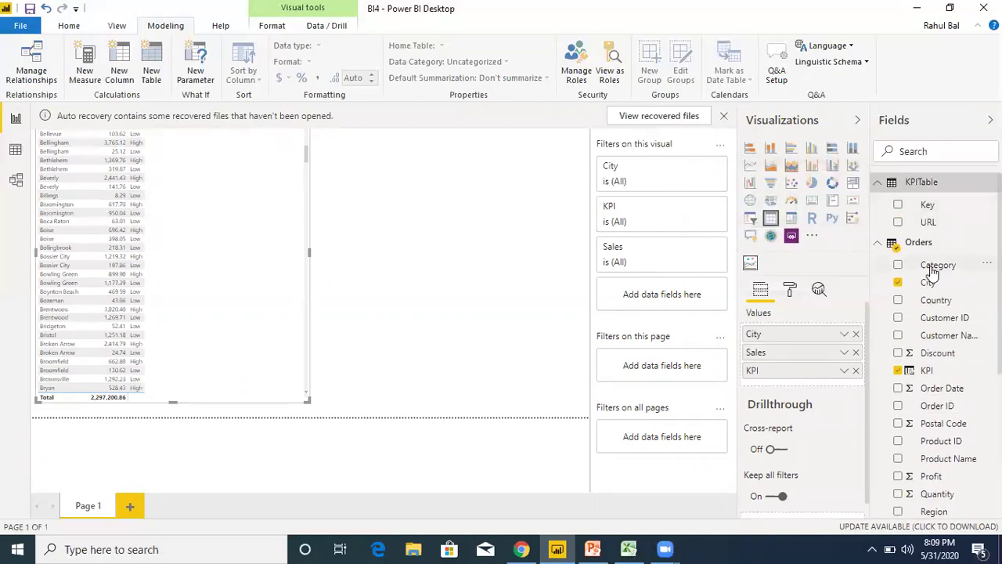
pyautogui.moveTo(931, 224)
pyautogui.mouseDown()
pyautogui.moveTo(805, 351)
pyautogui.moveTo(783, 392)
pyautogui.moveTo(775, 386)
pyautogui.mouseUp()
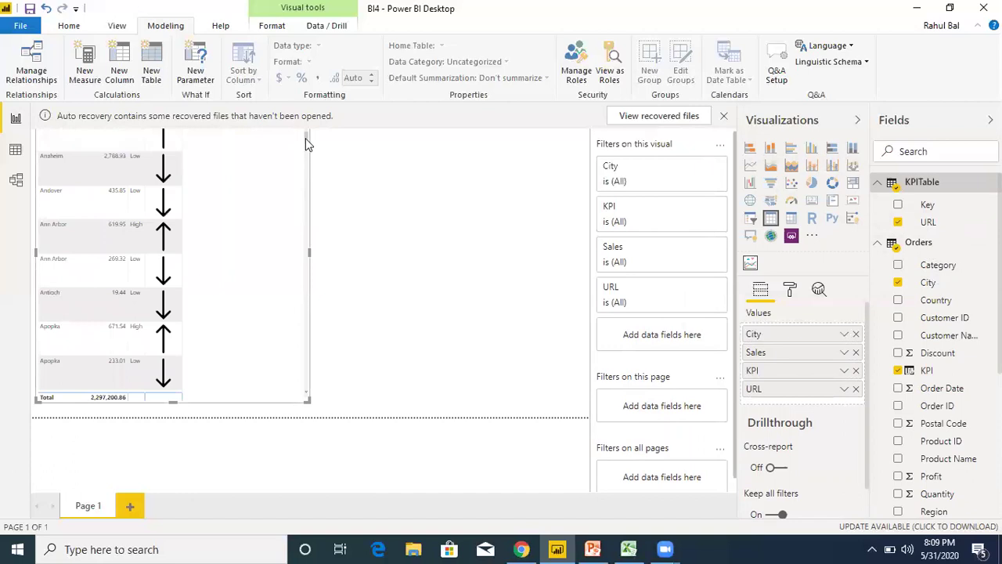
pyautogui.scroll(-3, 306, 137)
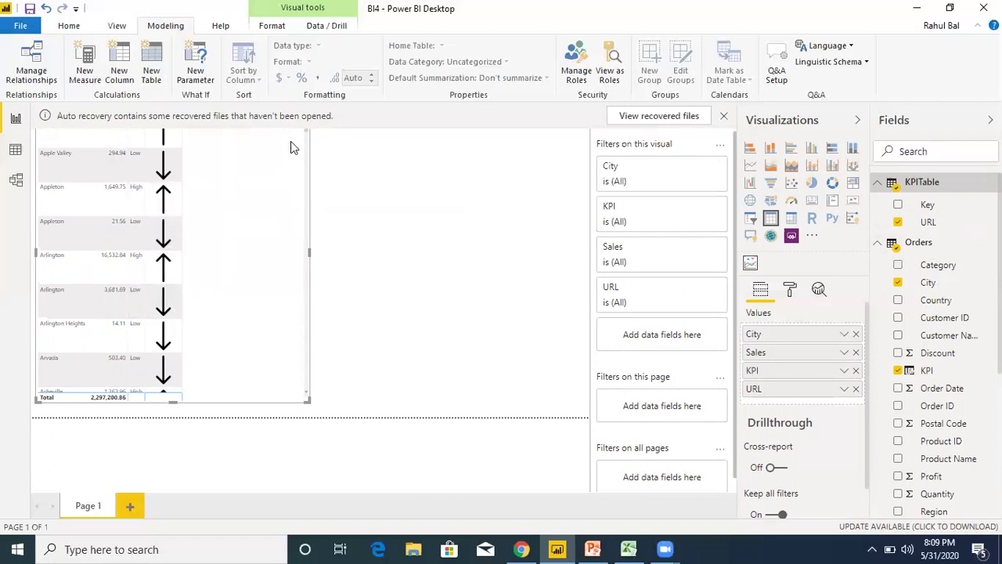
pyautogui.moveTo(306, 129); pyautogui.dragTo(307, 154)
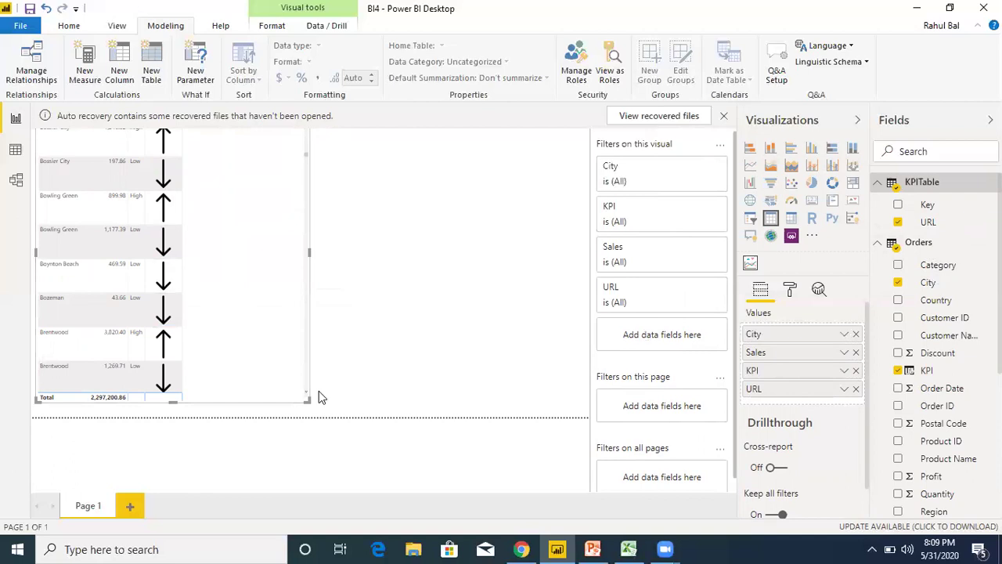
pyautogui.moveTo(311, 396); pyautogui.dragTo(306, 399)
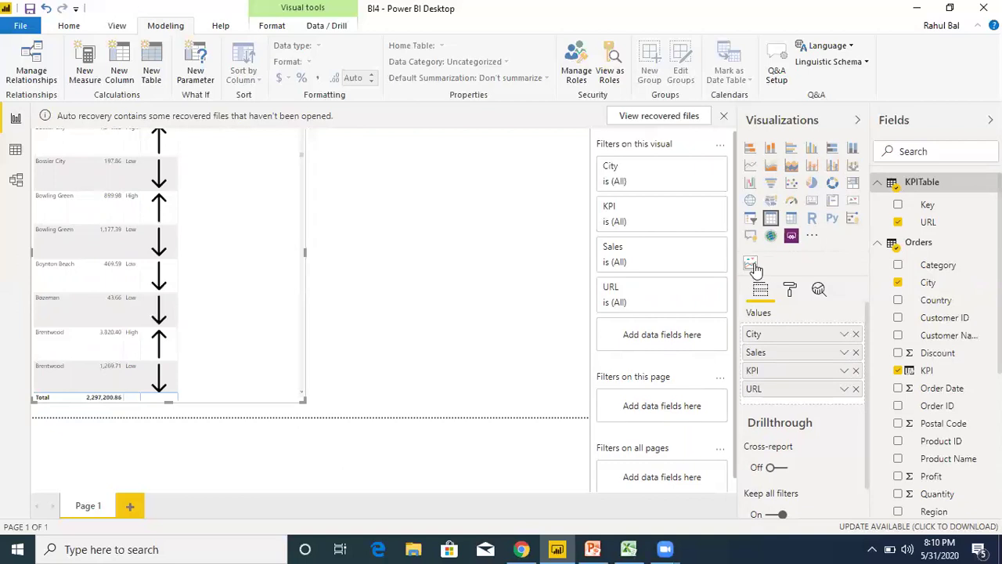
# - View the import options for custom visuals, dismiss them and deselect the table visual
pyautogui.click(813, 236)
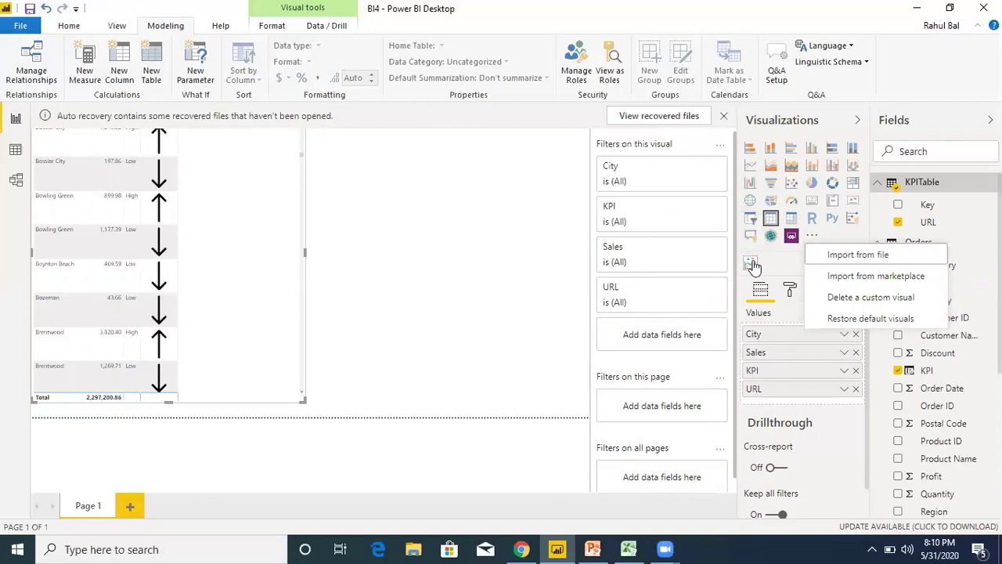
pyautogui.click(474, 280)
pyautogui.click(550, 260)
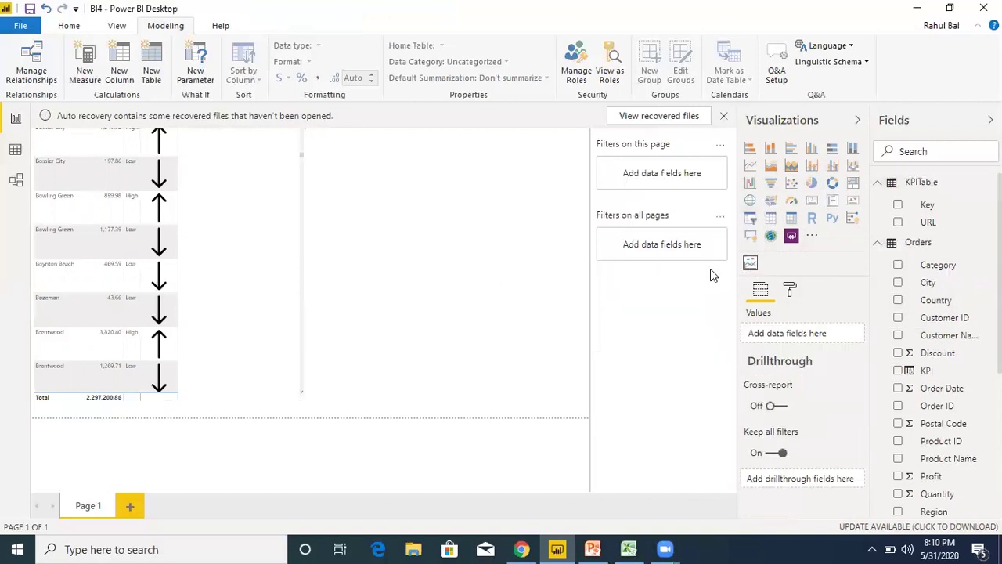
# - Add the imported custom KPI chart beside the table, with Orders' Sales as its values and City as its axis
pyautogui.click(750, 265)
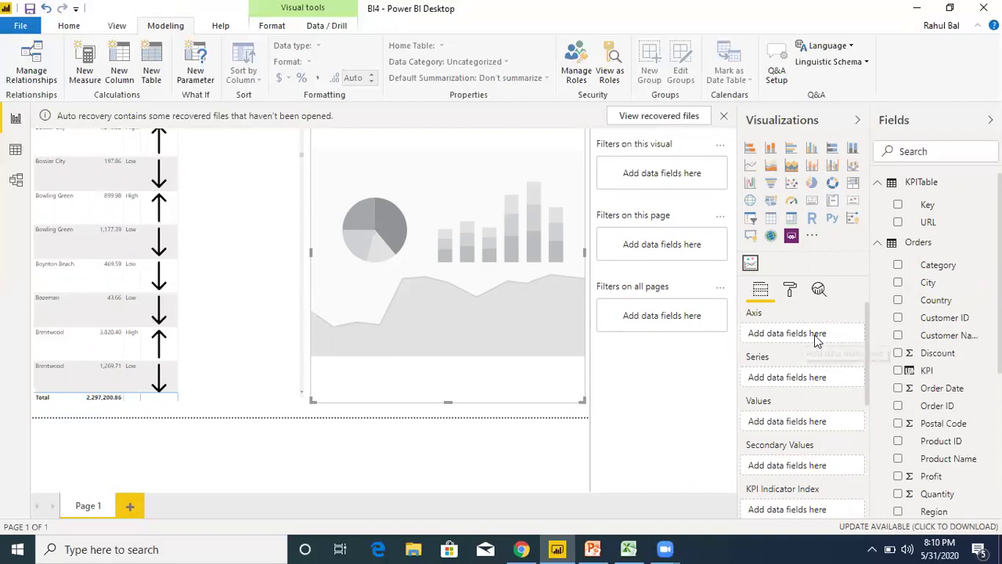
pyautogui.moveTo(866, 354)
pyautogui.mouseDown()
pyautogui.moveTo(870, 385)
pyautogui.moveTo(869, 352)
pyautogui.mouseUp()
pyautogui.scroll(-3, 975, 482)
pyautogui.moveTo(930, 458); pyautogui.dragTo(812, 423)
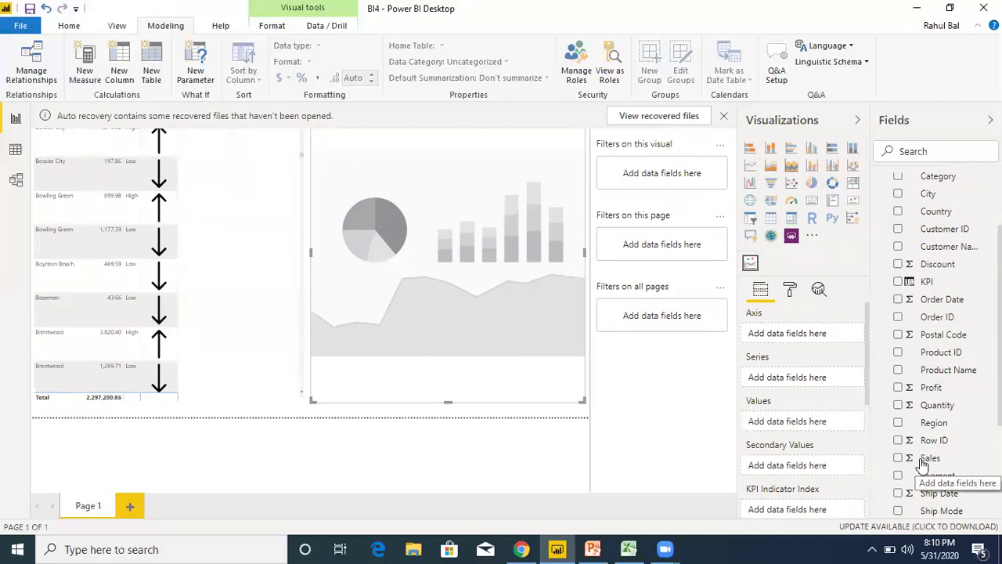
pyautogui.click(928, 460)
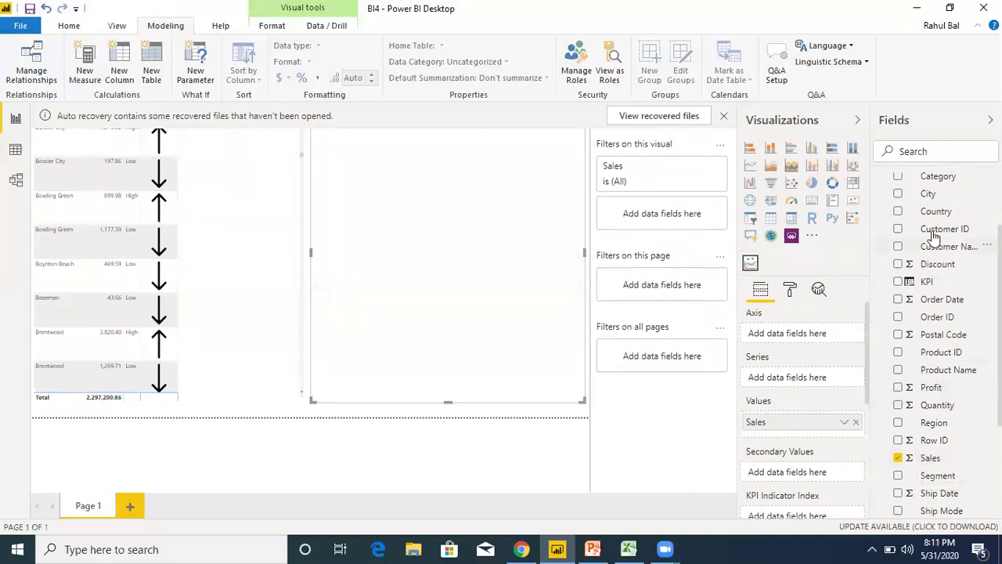
pyautogui.scroll(2, 939, 242)
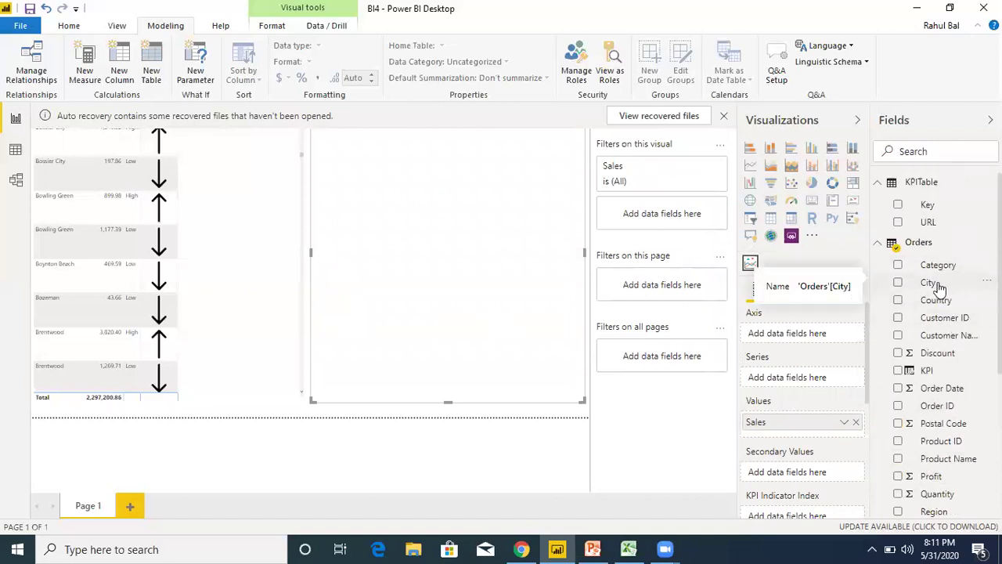
pyautogui.moveTo(811, 335); pyautogui.dragTo(810, 335)
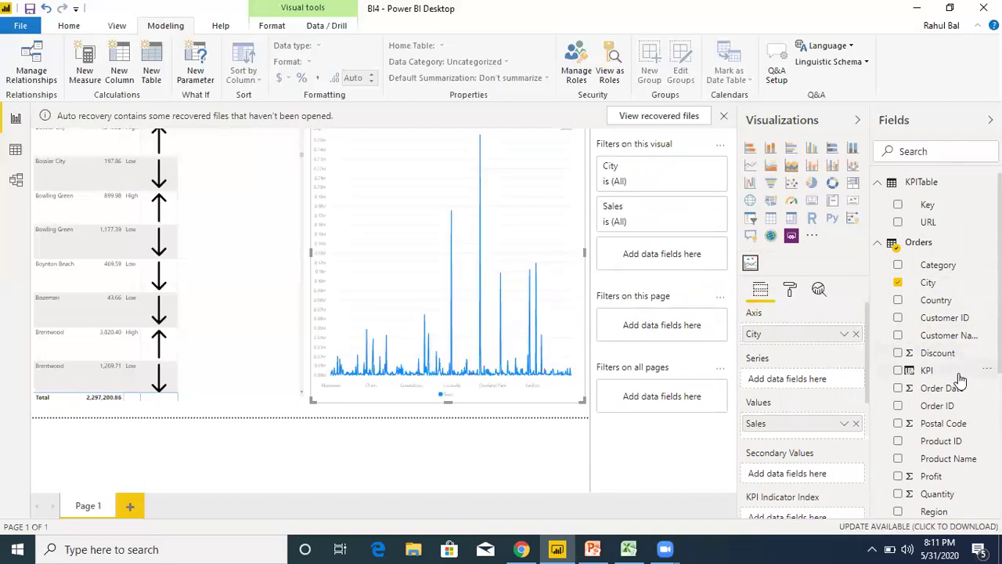
# - Add Orders' KPI field as the custom chart's series, stretch the chart slightly taller and inspect its city data points
pyautogui.moveTo(960, 375); pyautogui.dragTo(812, 380)
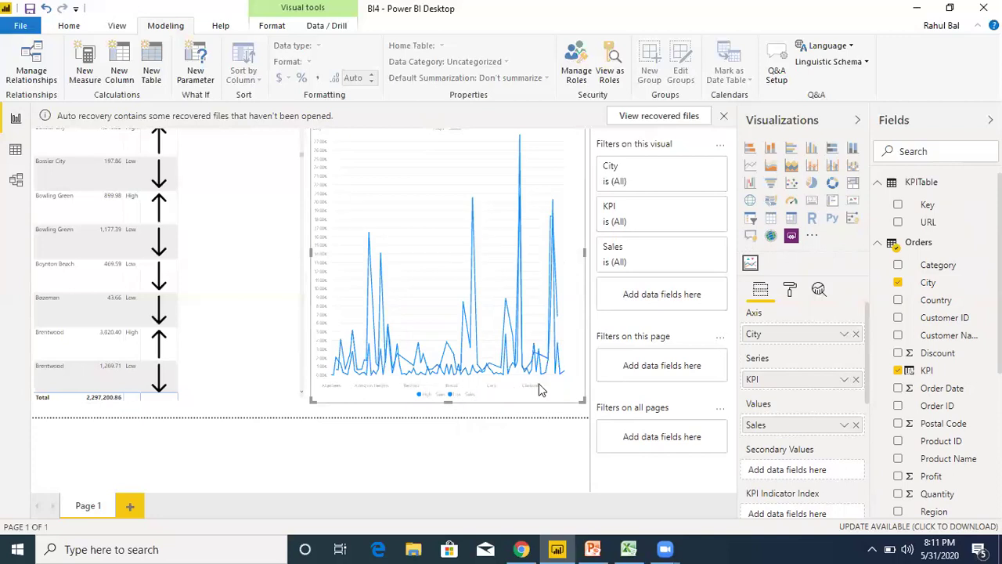
pyautogui.moveTo(582, 400); pyautogui.dragTo(584, 407)
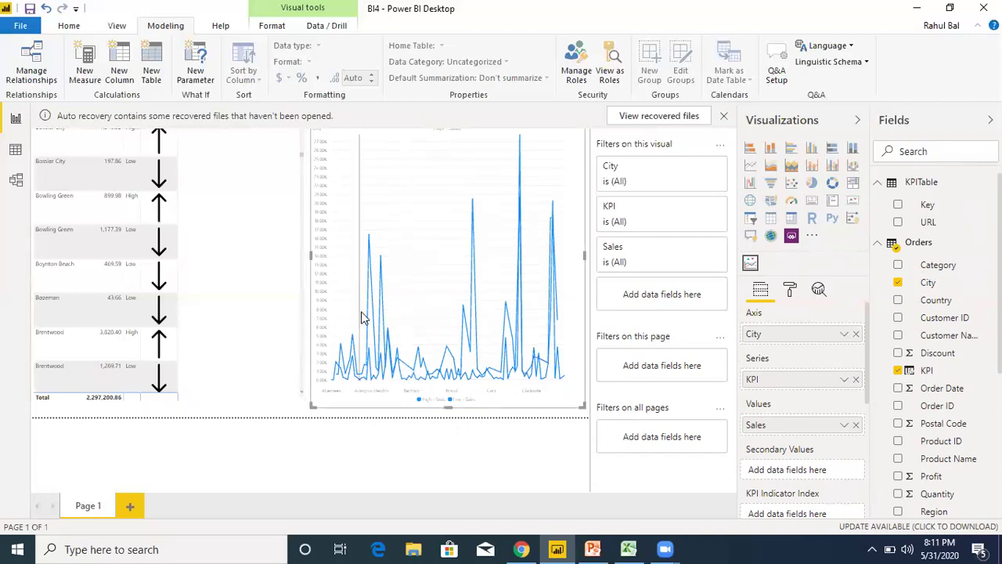
pyautogui.moveTo(371, 244)
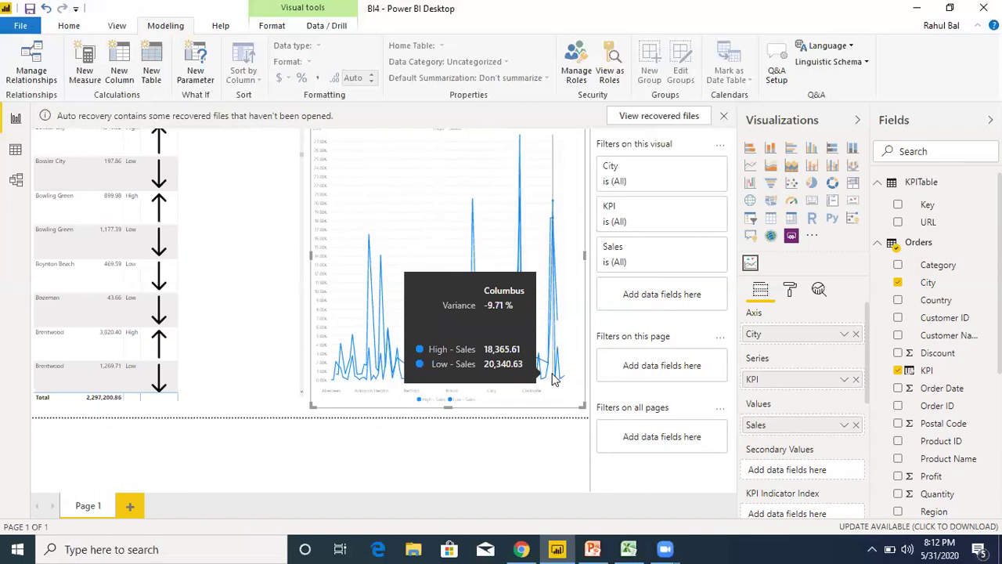
# - Remove KPI from the custom chart's series and inspect the sales peaks by city
pyautogui.click(856, 379)
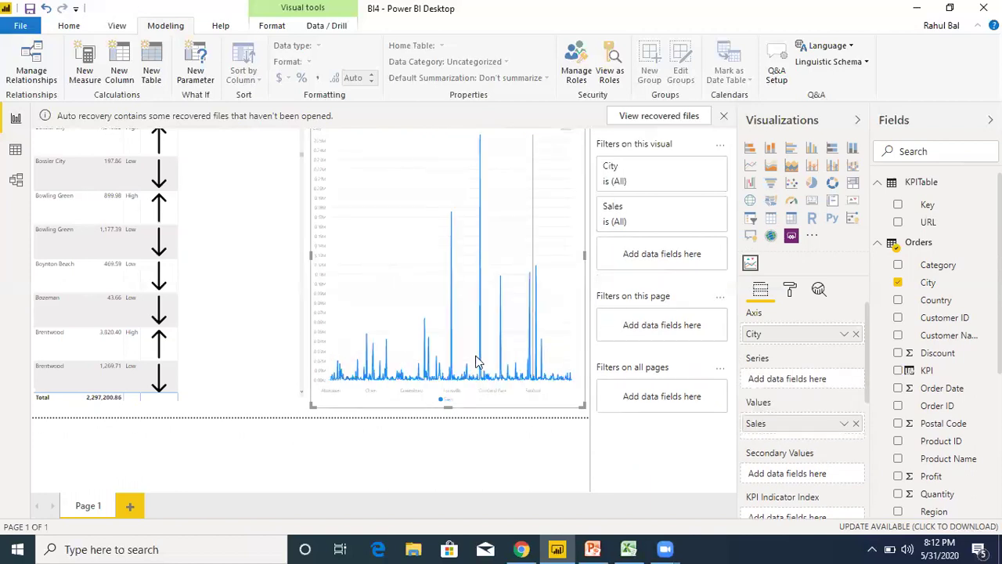
pyautogui.moveTo(480, 318)
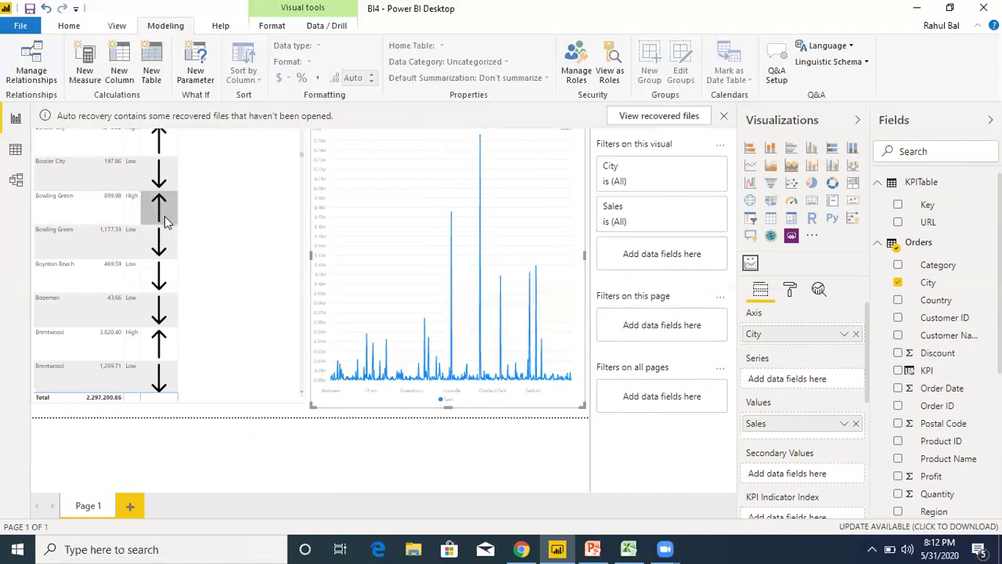
# - Cross-filter the custom chart by the High arrow of Bowling Green in the table and compare the sales values
pyautogui.moveTo(163, 209)
pyautogui.click(161, 208)
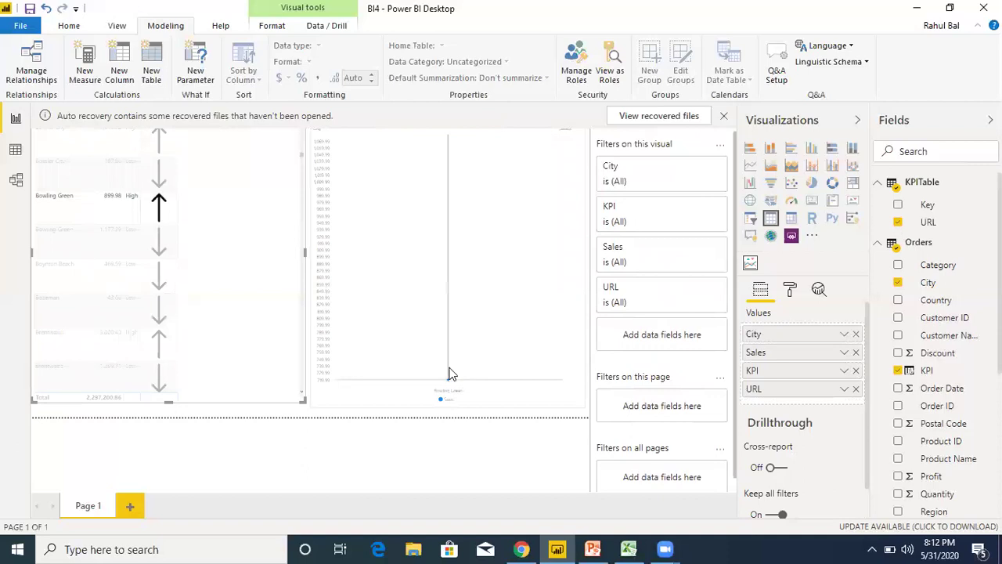
pyautogui.moveTo(449, 384)
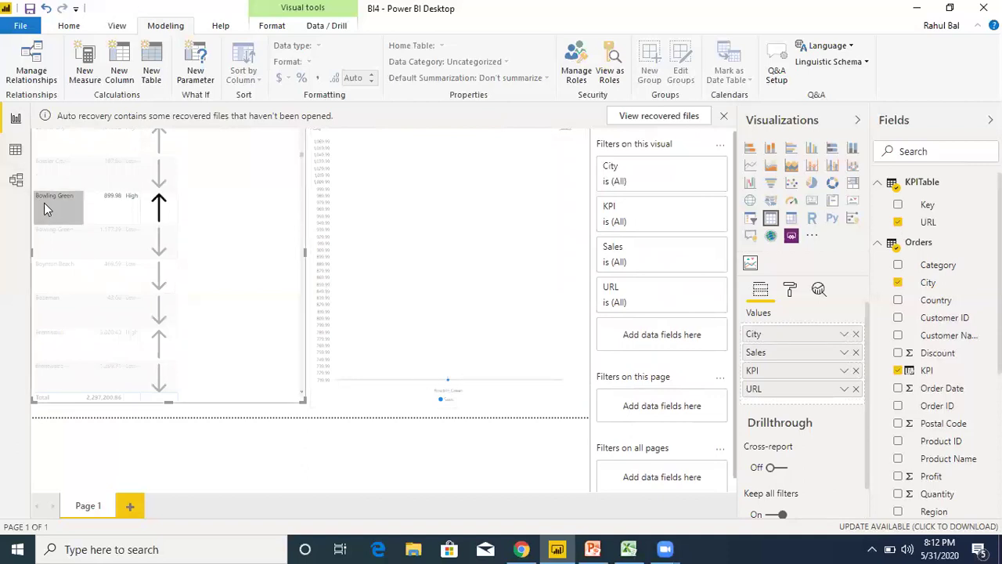
pyautogui.moveTo(151, 219)
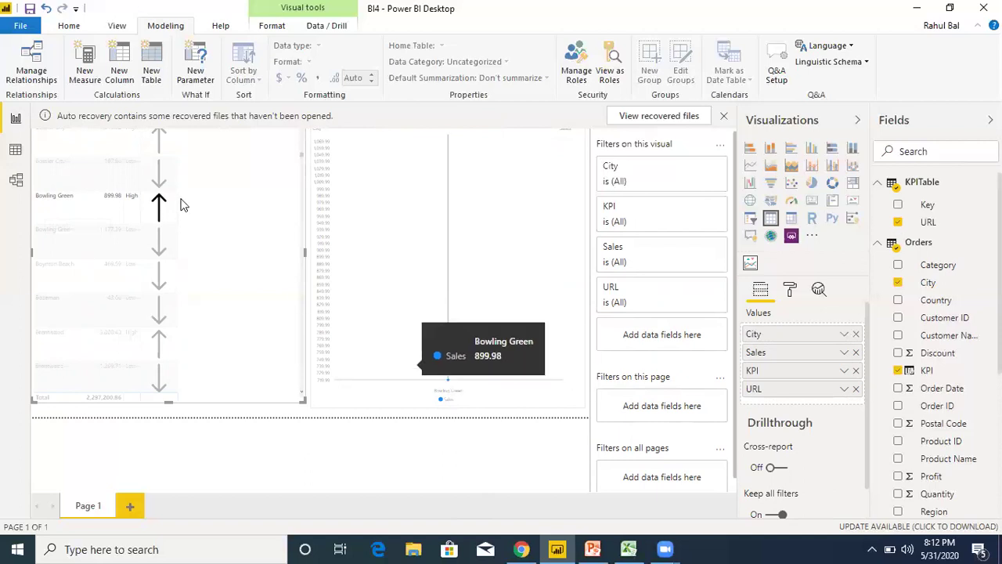
# - Cross-filter the custom chart by Akron's High arrow in the table, check its sales point and clear the selection
pyautogui.scroll(-3, 302, 153)
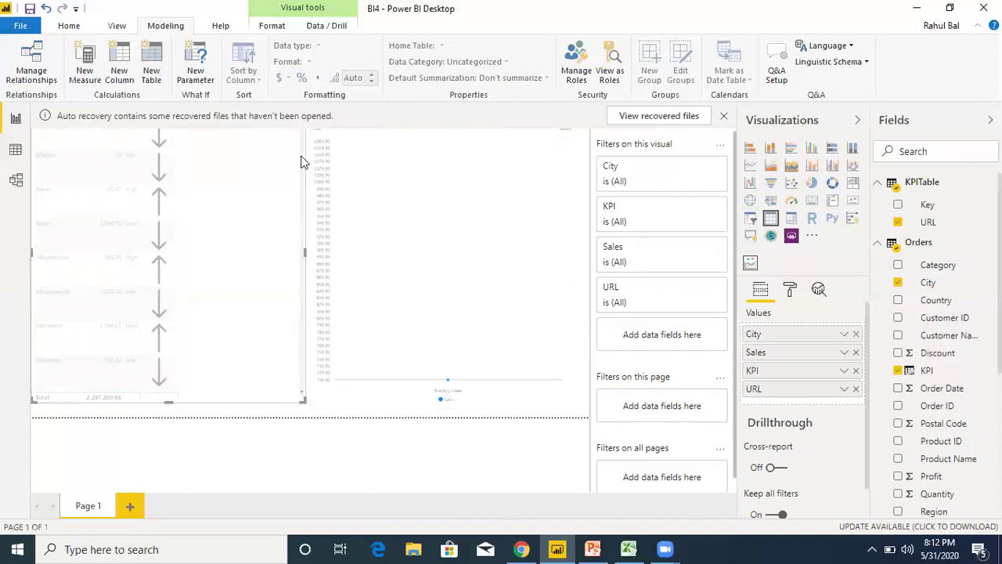
pyautogui.click(161, 201)
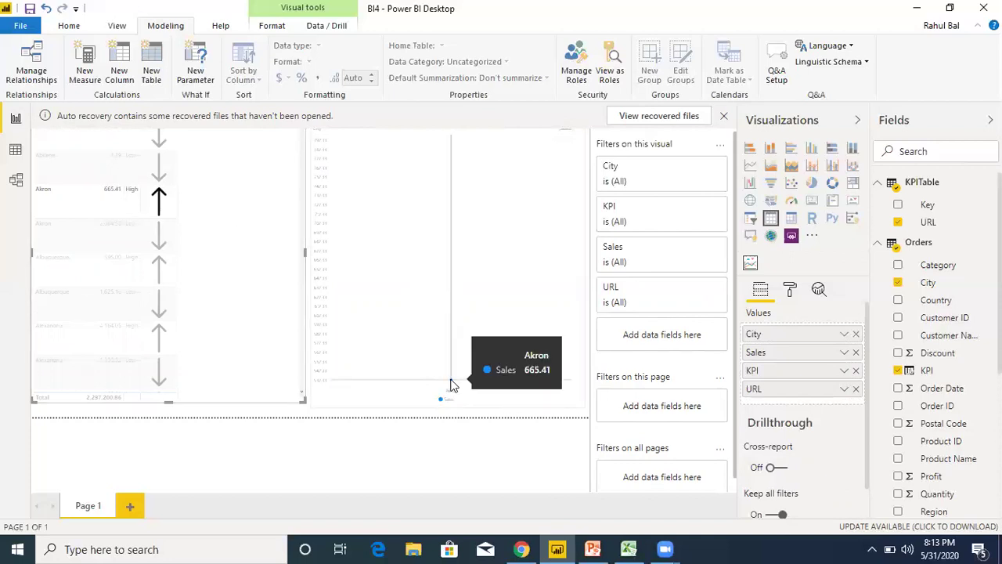
pyautogui.click(163, 205)
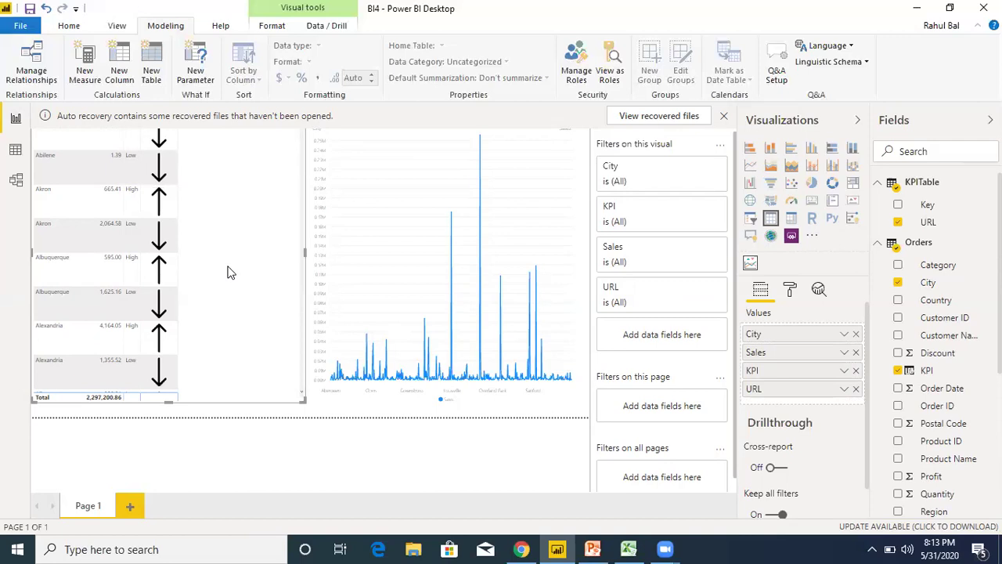
# - Switch to the PowerBI1 presentation in PowerPoint and start the slide show from the THANK YOU slide
pyautogui.click(597, 547)
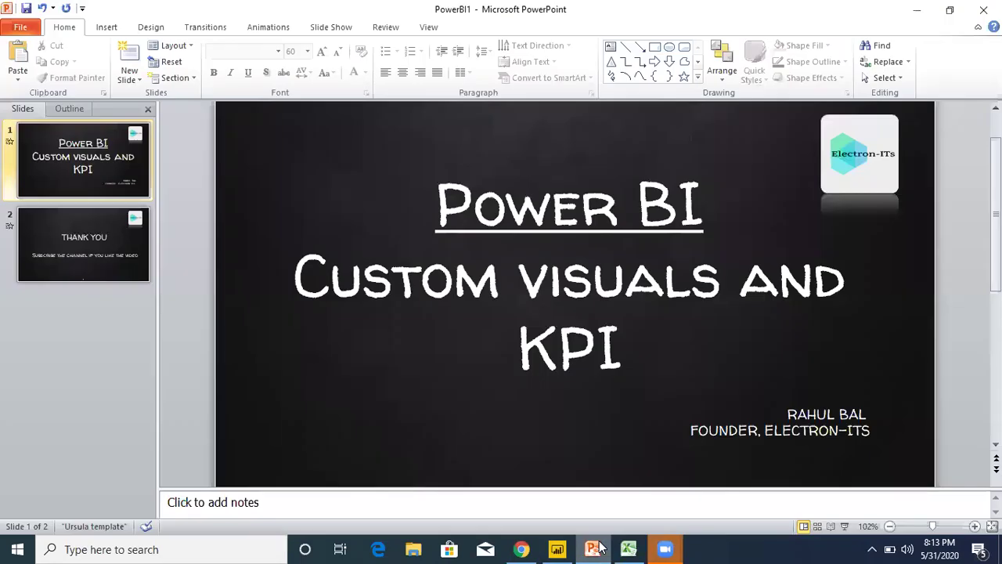
pyautogui.scroll(-1, 635, 423)
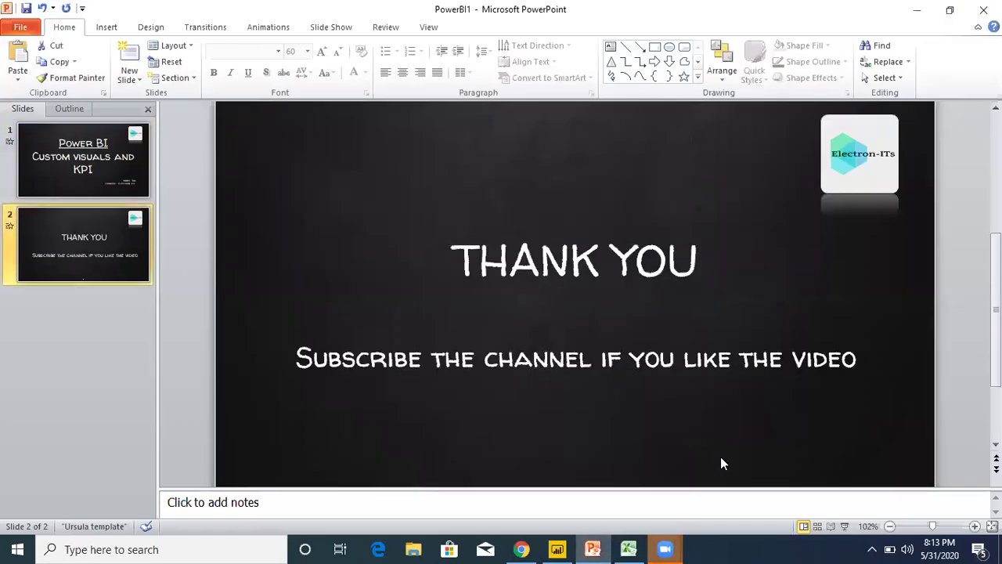
pyautogui.click(845, 526)
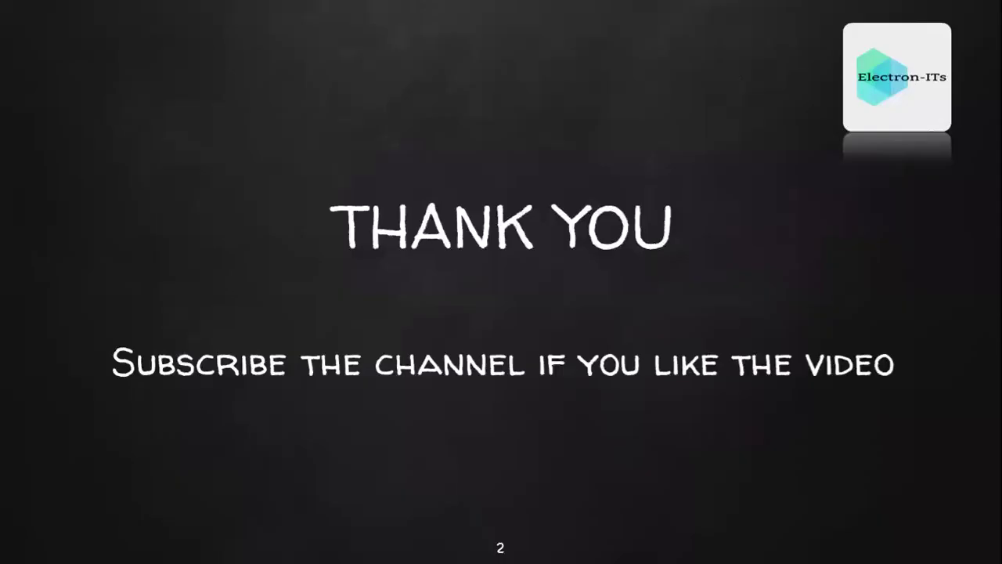